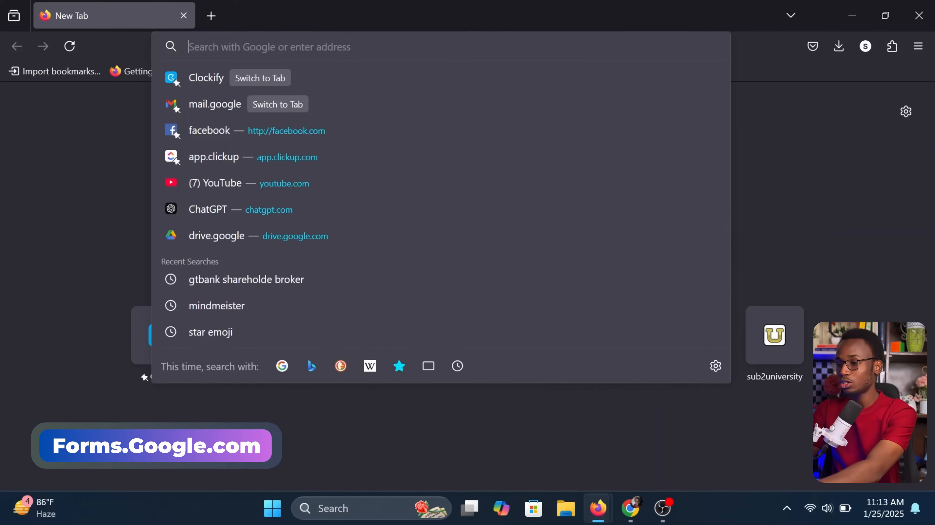
Go to forms.google.com in Firefox, correcting the mistyped address
type("forms")
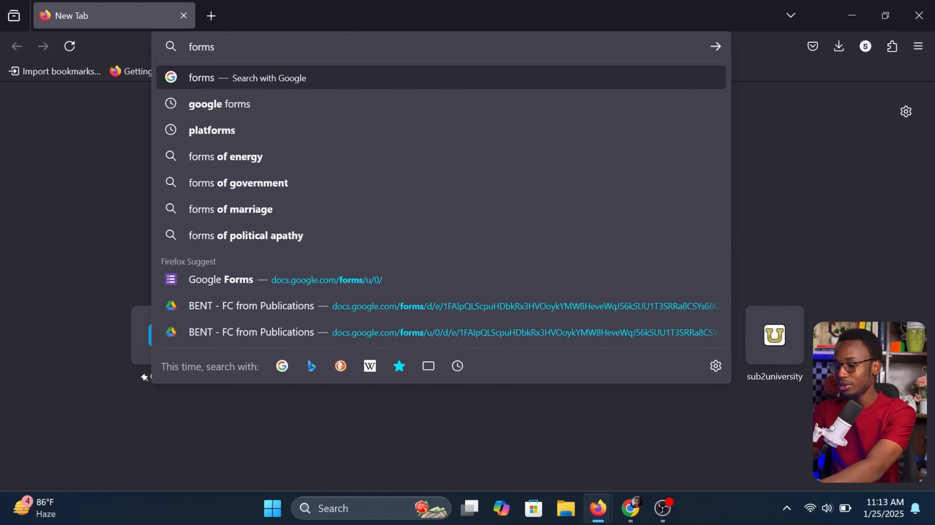
type(".googlr")
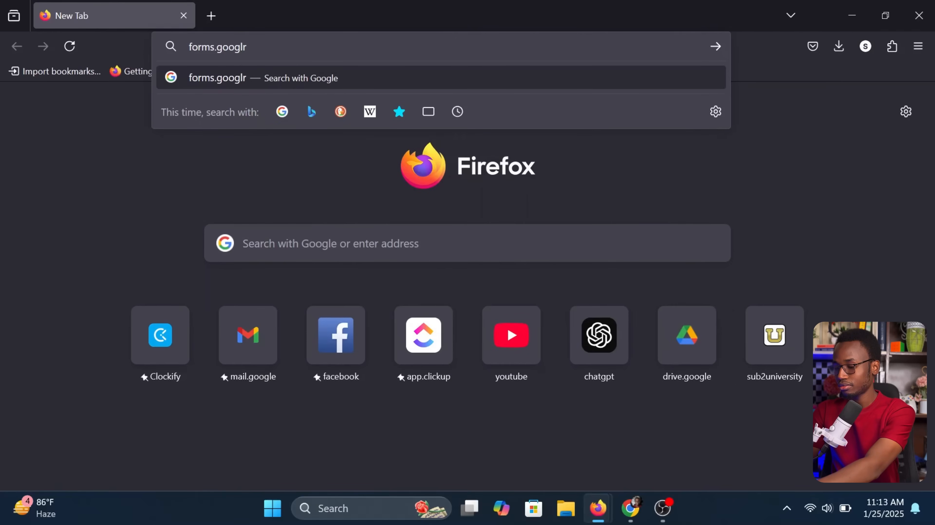
key("BackSpace")
type("e.com")
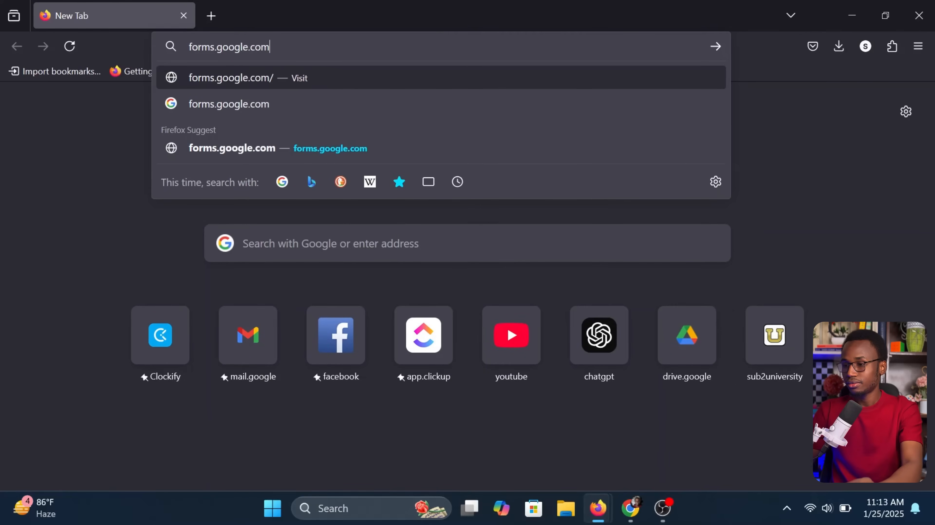
key("Return")
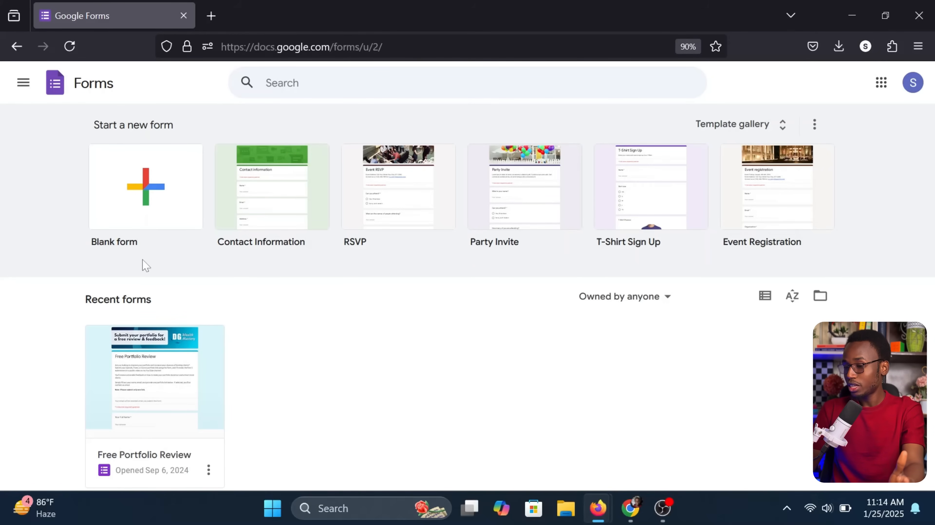
Open the Template gallery and browse its Recently used, Personal and Work templates
scroll(215, 309, "down", 2)
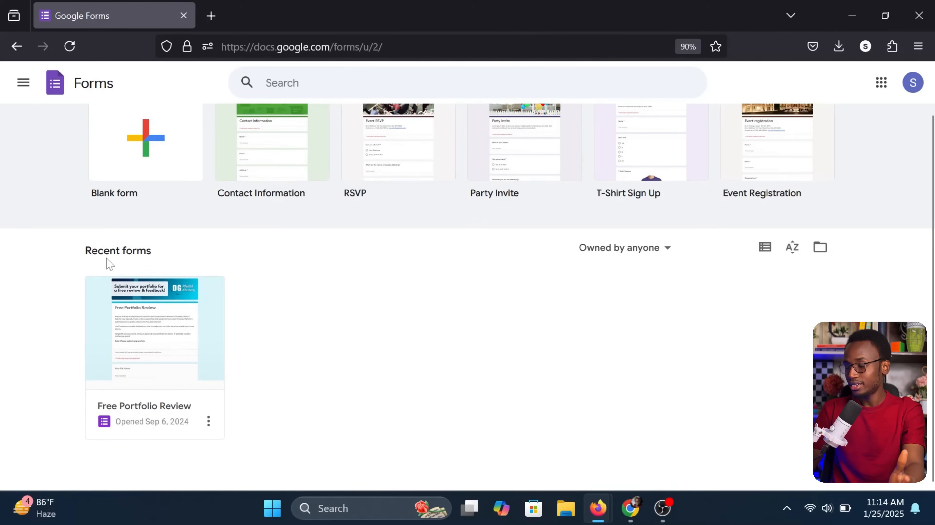
left_click_drag(97, 252, 209, 258)
left_click(209, 258)
scroll(230, 307, "up", 2)
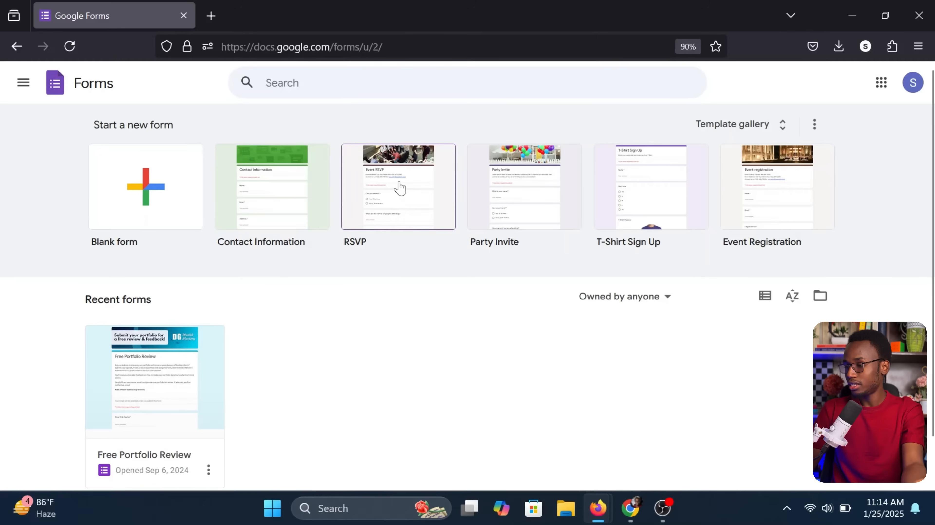
left_click(729, 127)
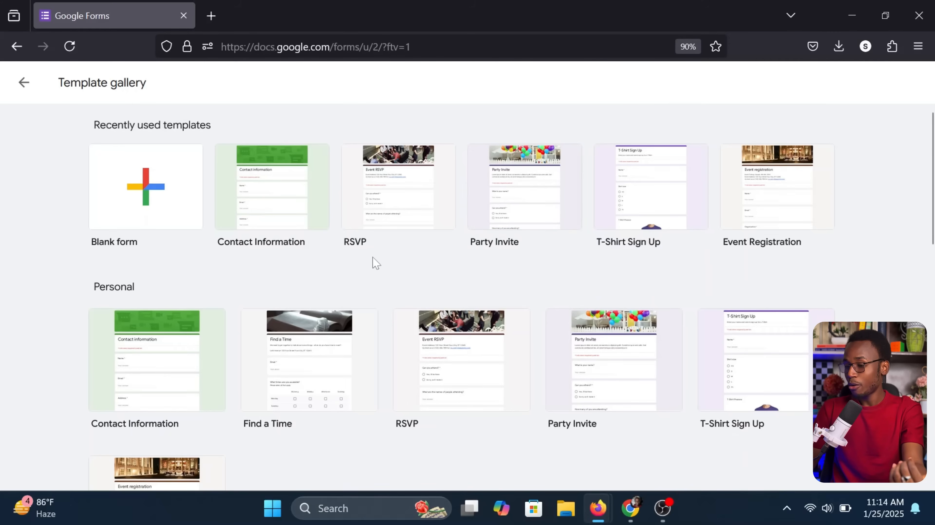
scroll(373, 263, "down", 2)
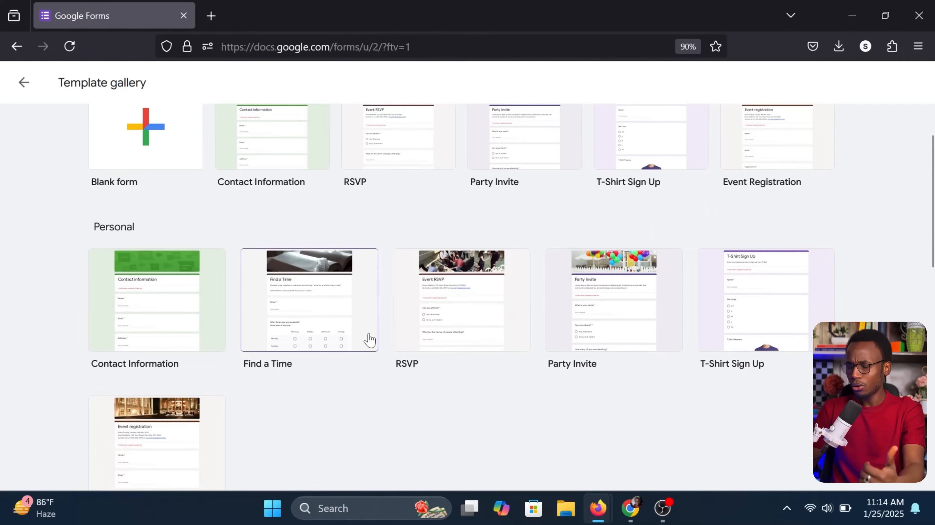
scroll(369, 339, "down", 2)
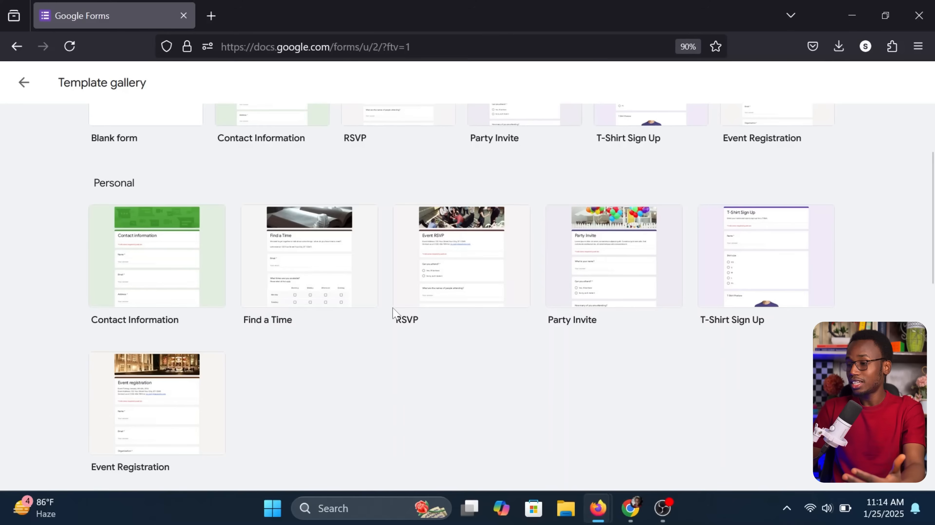
scroll(391, 315, "down", 2)
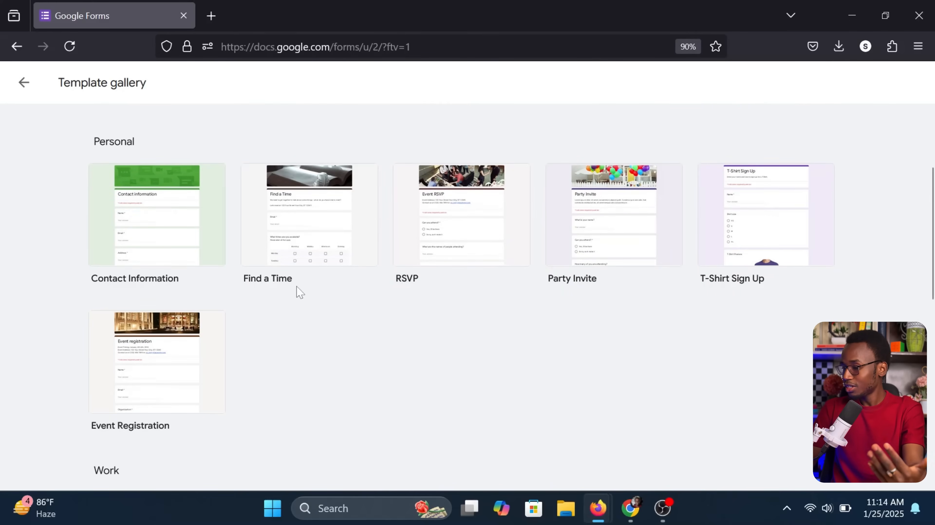
scroll(297, 293, "down", 5)
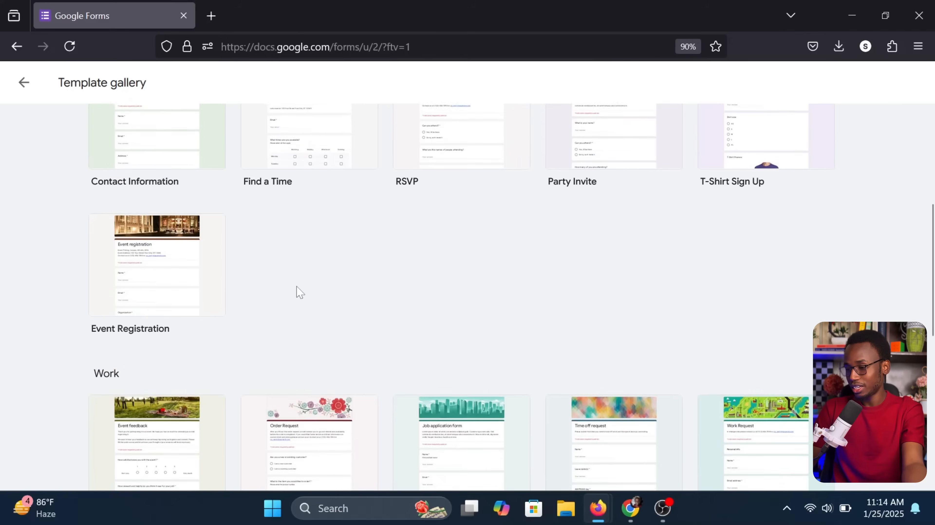
scroll(191, 169, "up", 8)
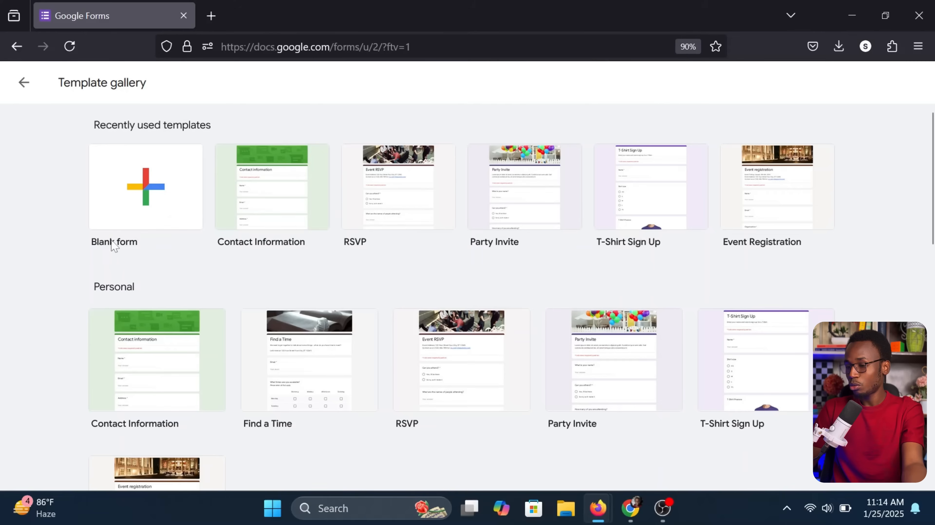
Create a new blank form and select its 'Untitled form' name for renaming
left_click(144, 187)
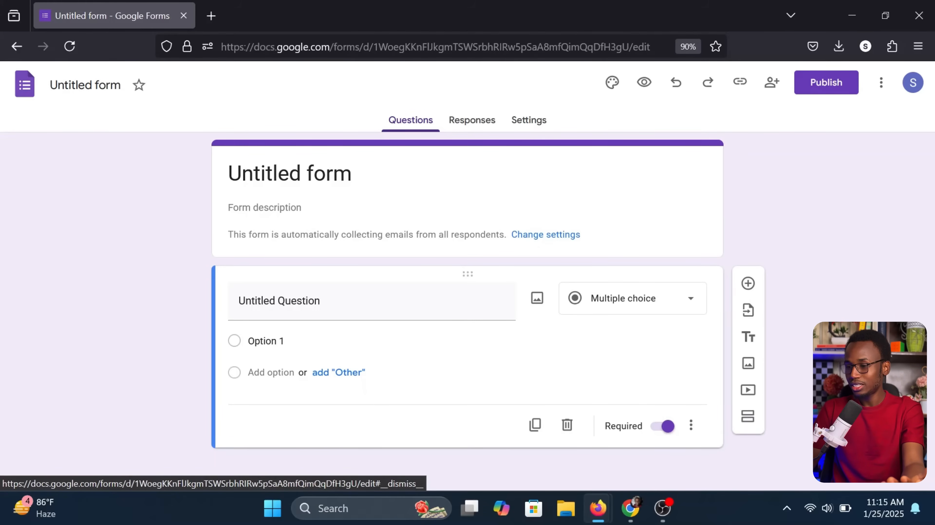
left_click(85, 85)
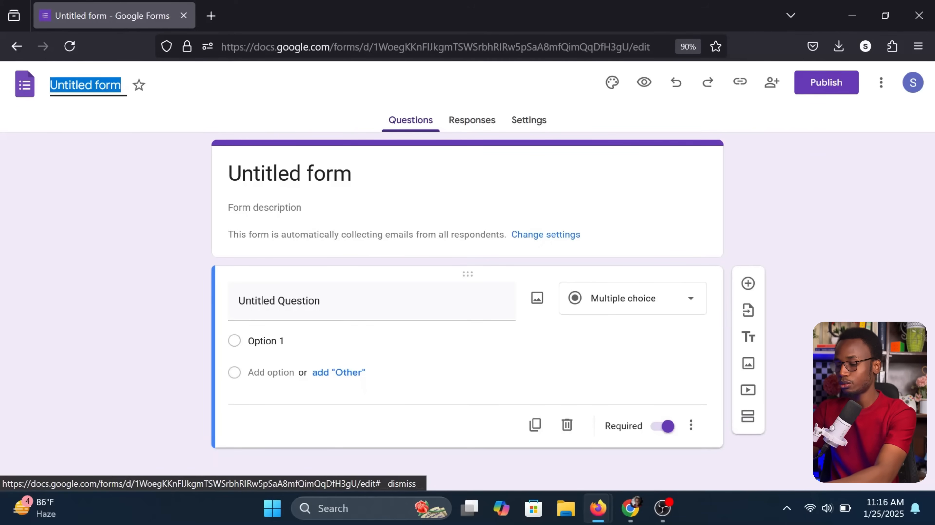
Rename the form to 'Client Experience Feedback Form'
type("Cl")
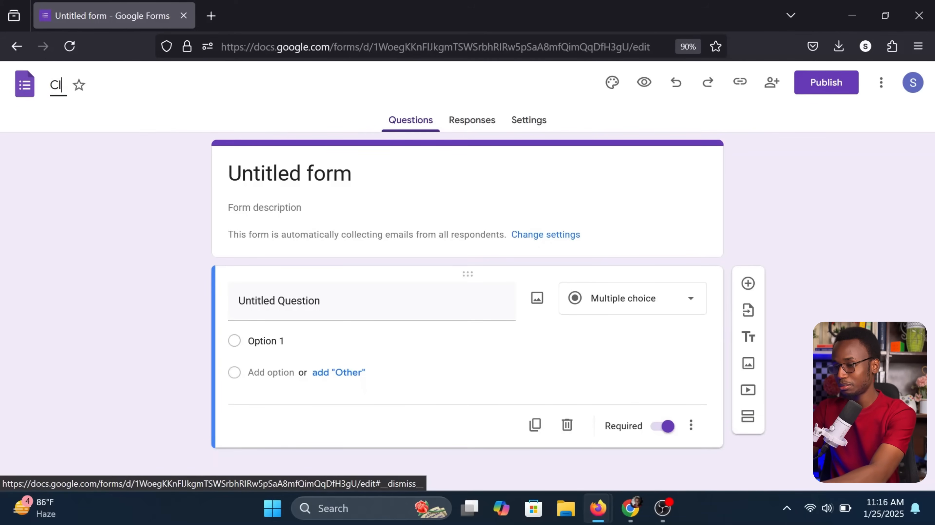
type("ient E")
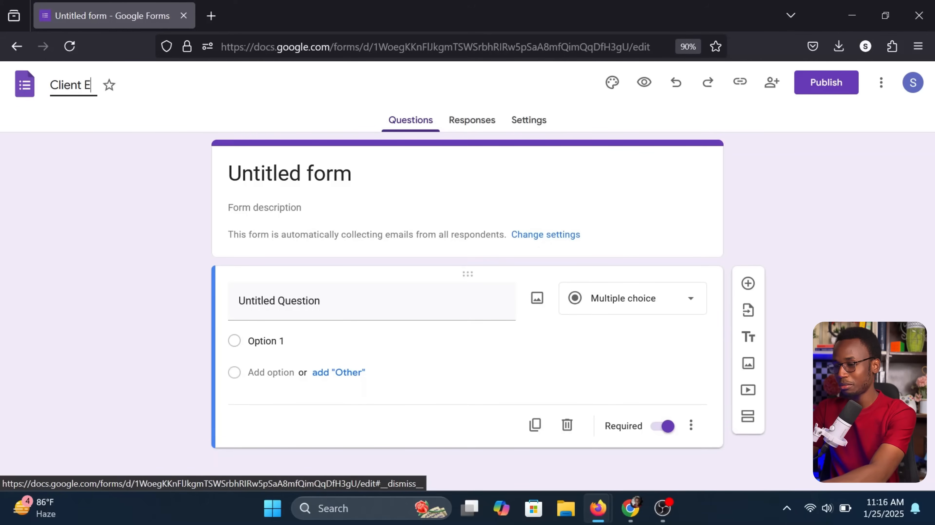
type("xperien")
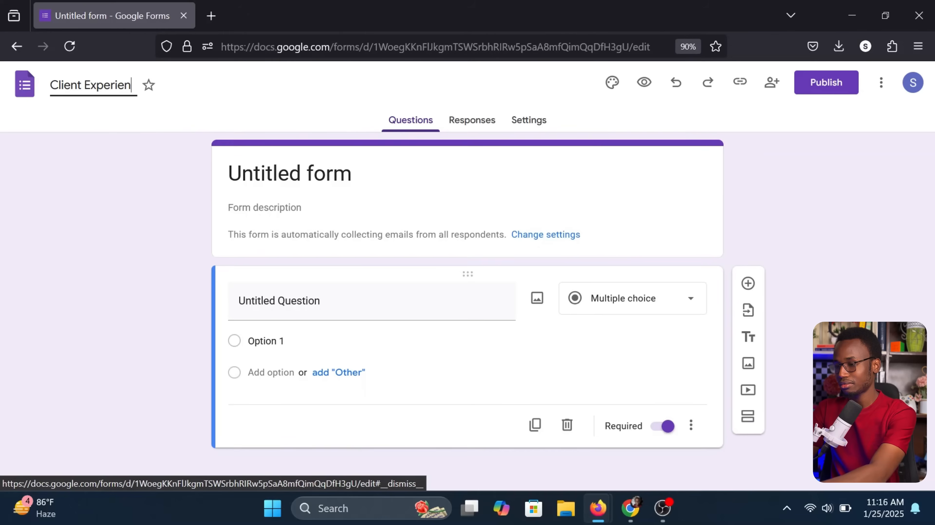
type("ce Feedback Form")
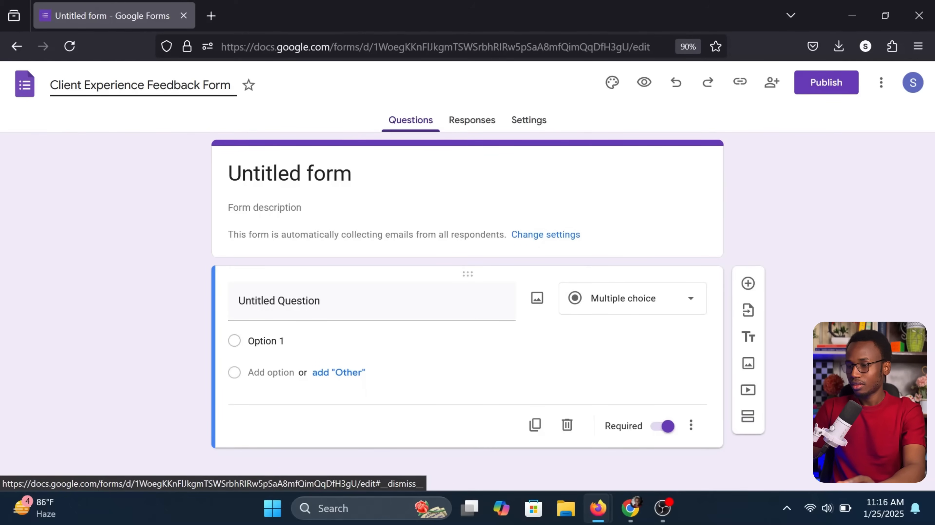
left_click(117, 225)
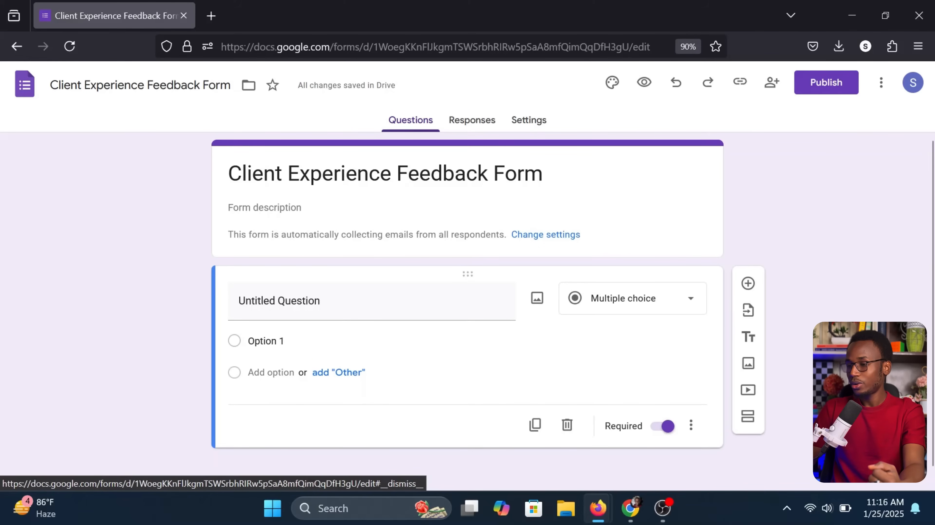
Enter the form description 'This is a sample form to collect users feedback for my clients.'
left_click(264, 208)
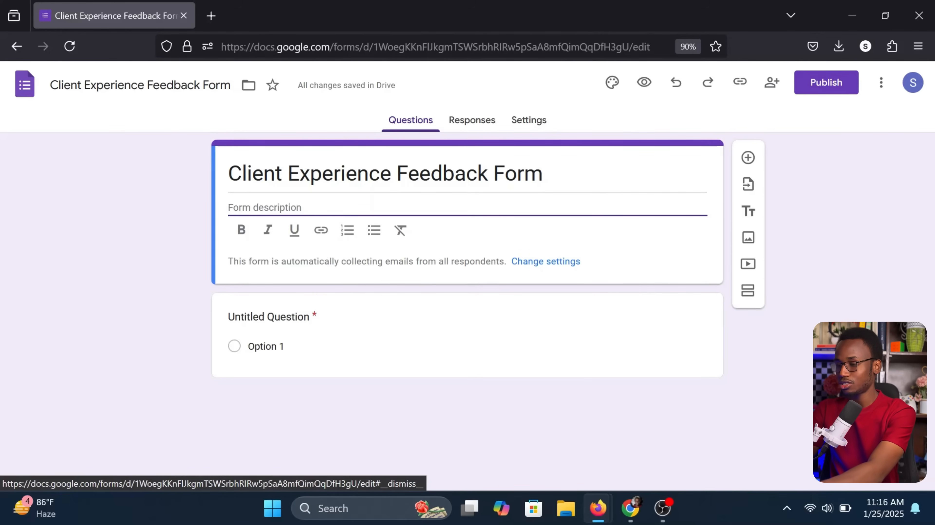
type("This is a sample form to")
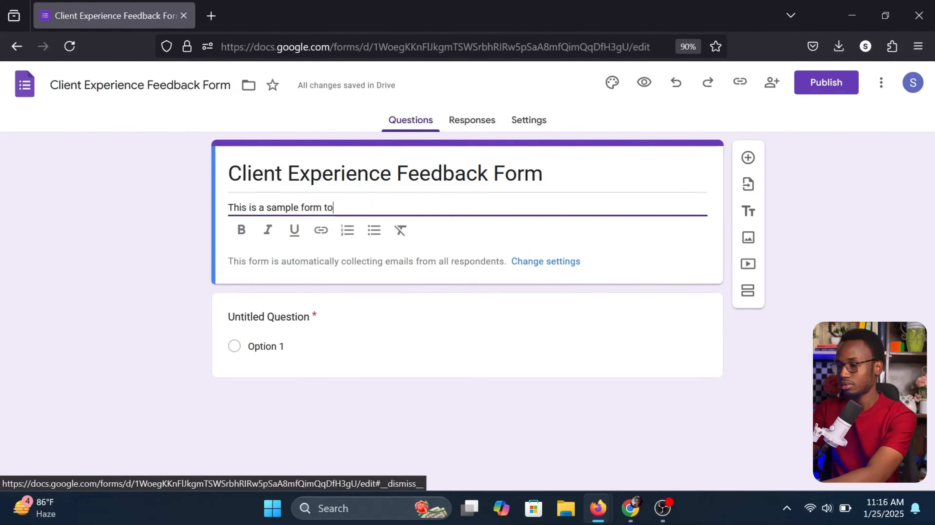
type(" collect users feedback for my clients.")
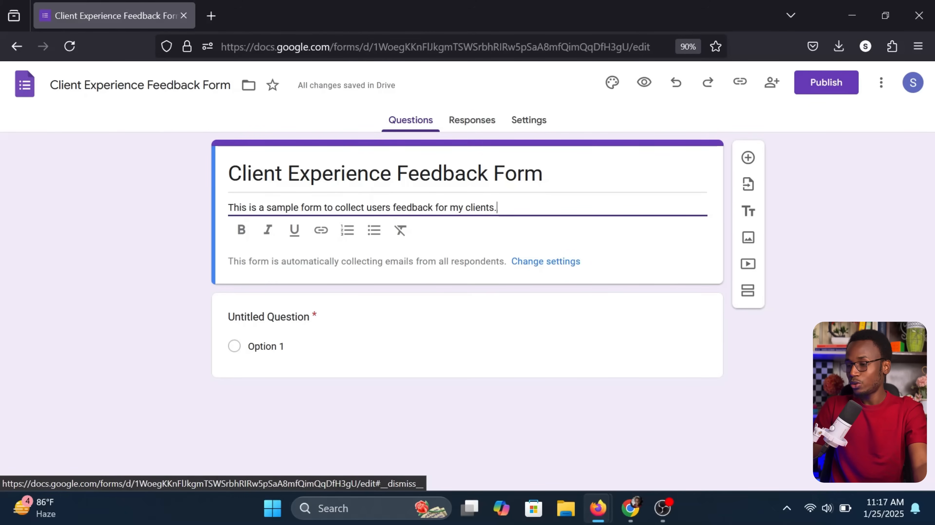
left_click_drag(234, 209, 452, 199)
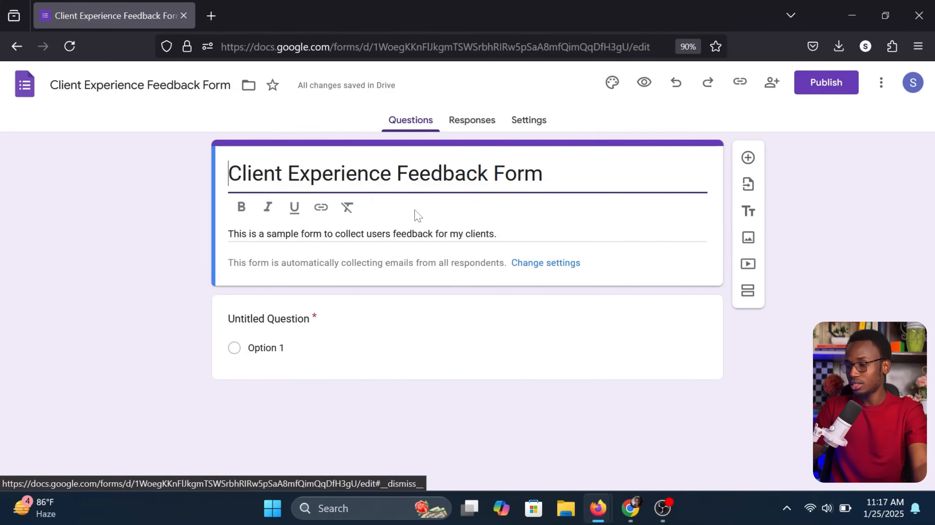
triple_click(394, 231)
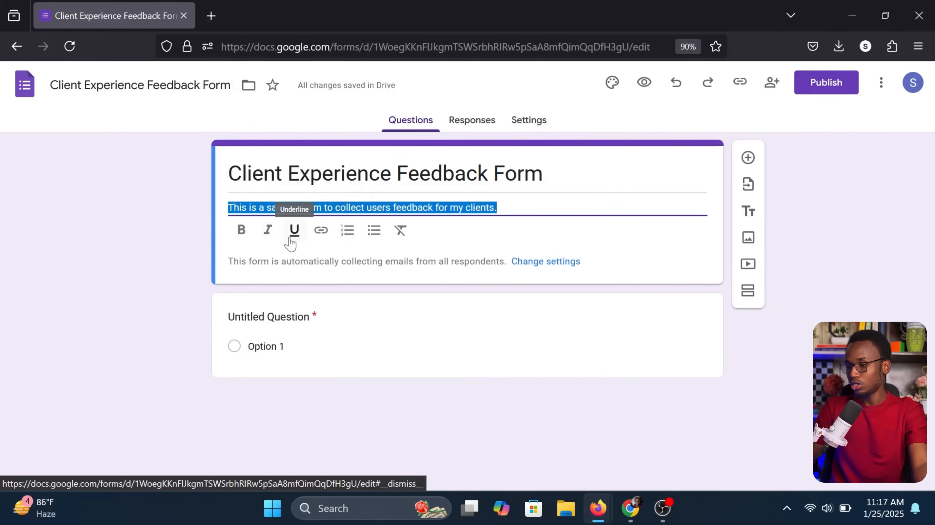
left_click(240, 235)
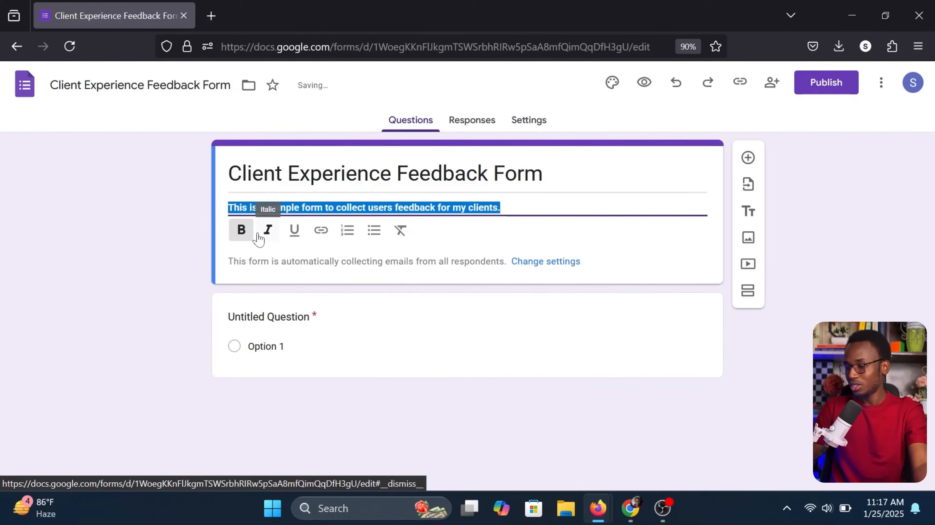
left_click(267, 231)
left_click(294, 232)
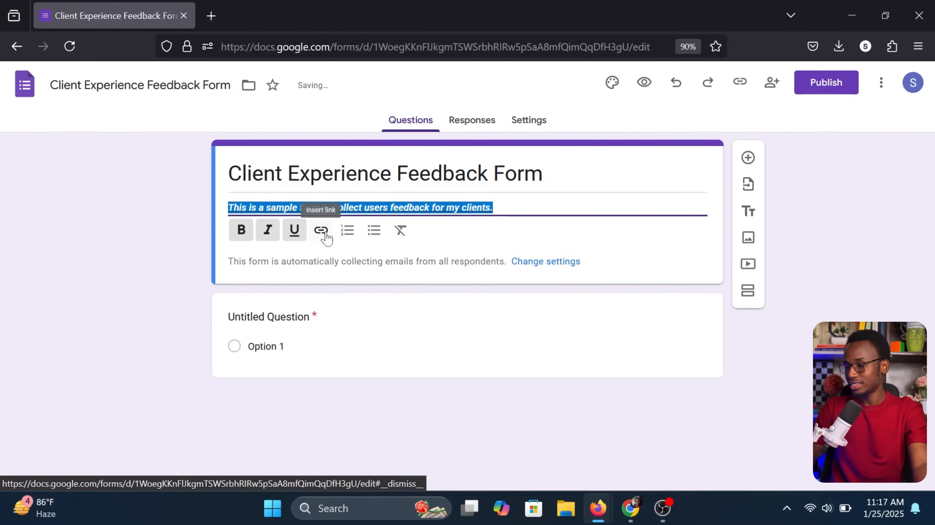
left_click(294, 232)
left_click(267, 231)
left_click(240, 232)
left_click(179, 224)
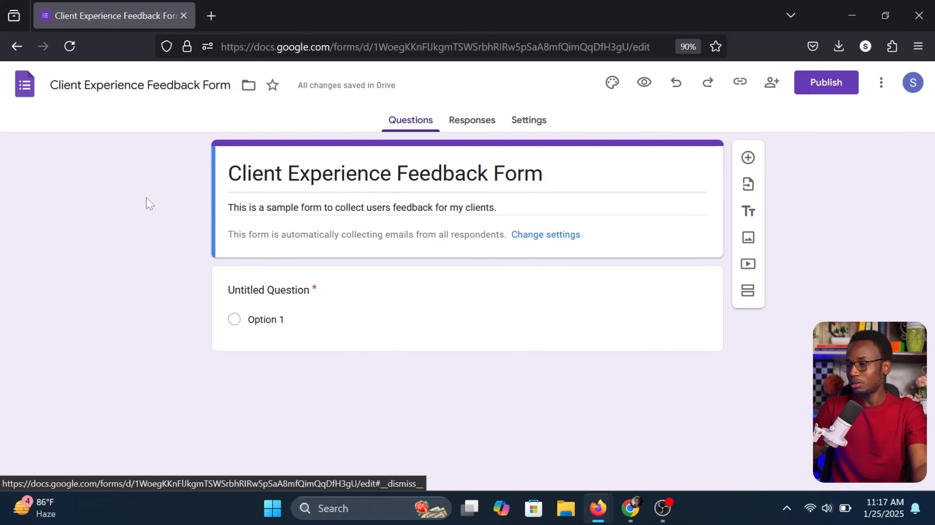
Change the form's theme colour from purple to teal and bring up the header image chooser
left_click(610, 87)
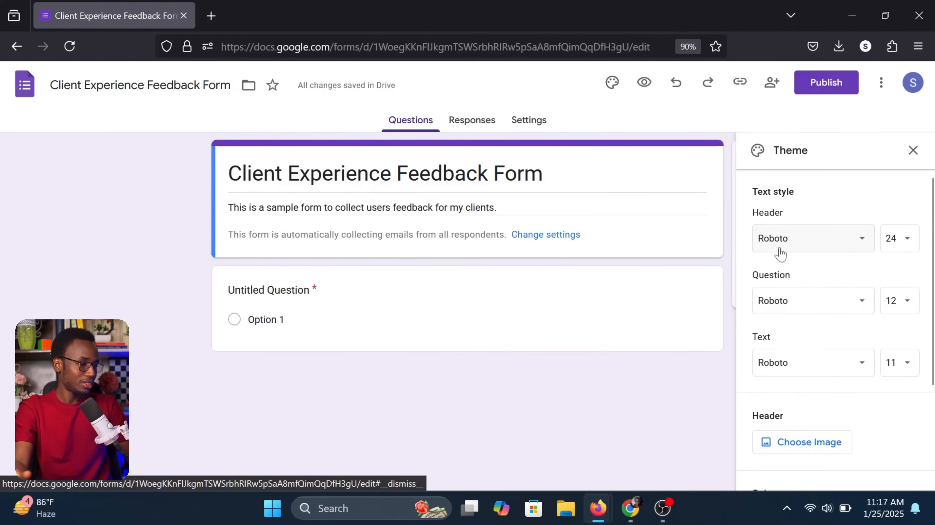
scroll(774, 309, "down", 2)
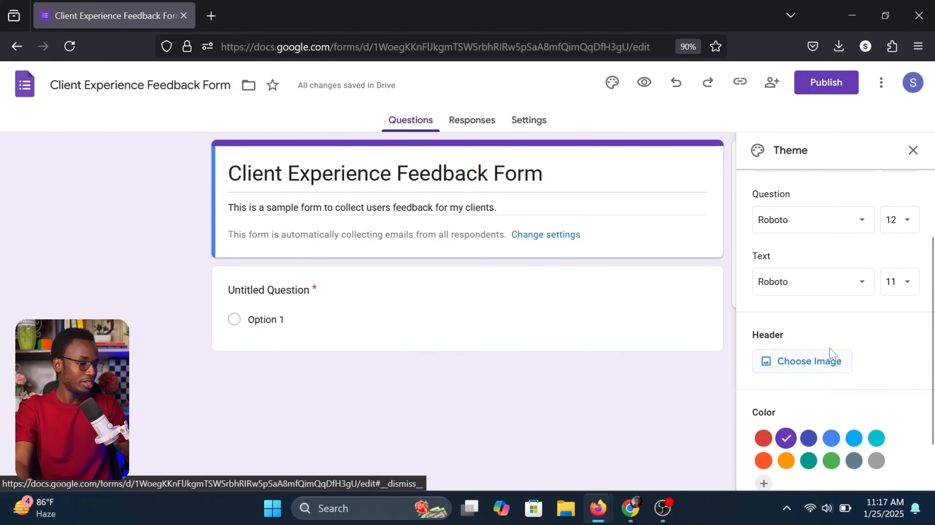
scroll(807, 368, "down", 2)
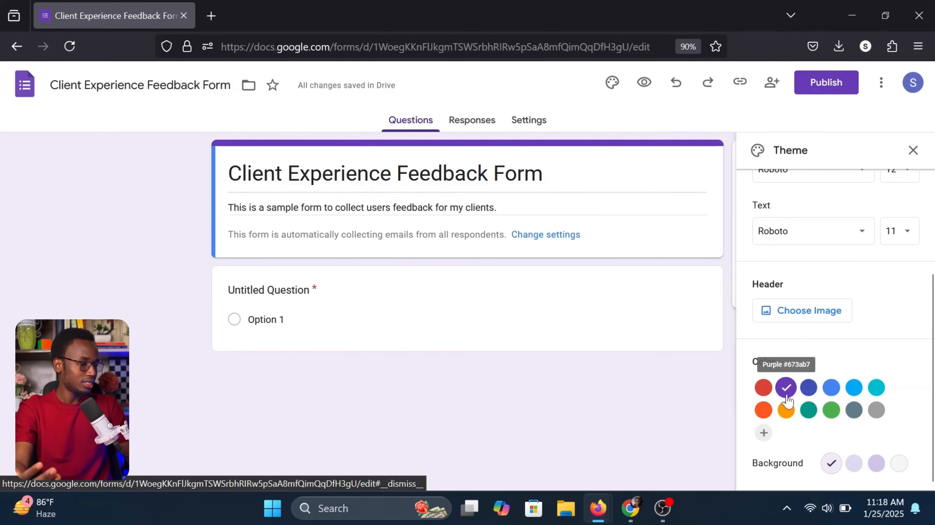
left_click(808, 411)
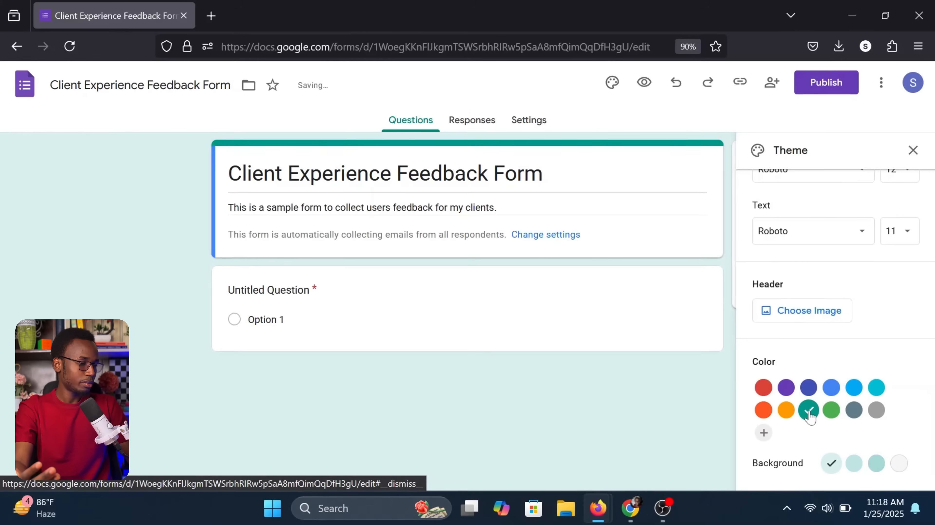
scroll(812, 377, "up", 2)
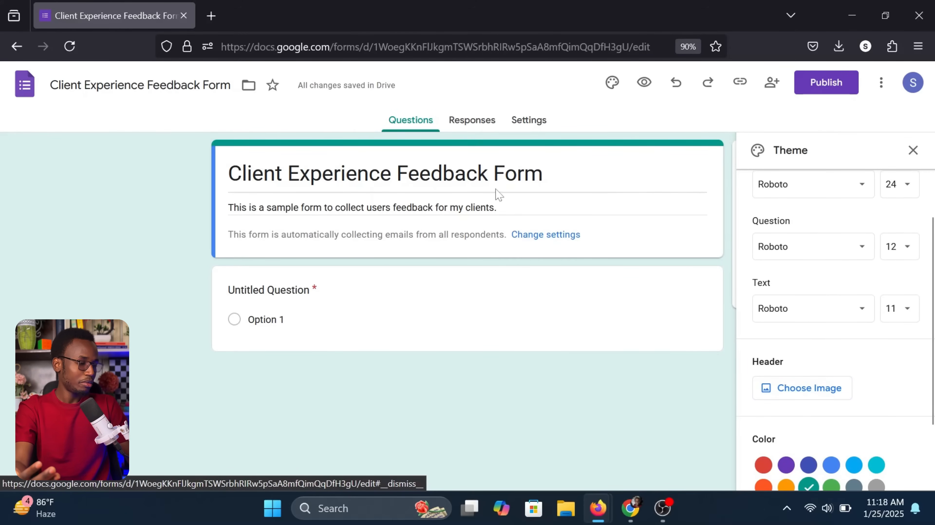
left_click(804, 389)
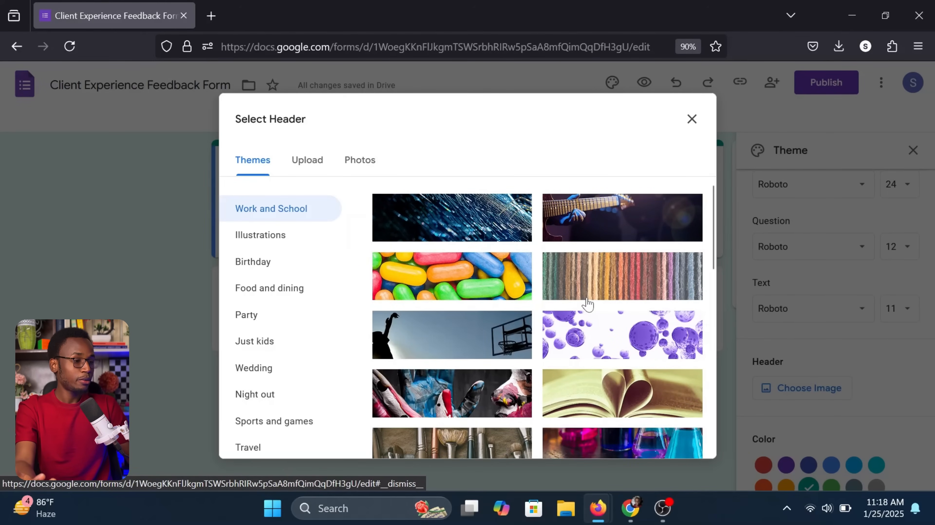
Insert the lavender snowflake theme image as the form's header
left_click(314, 172)
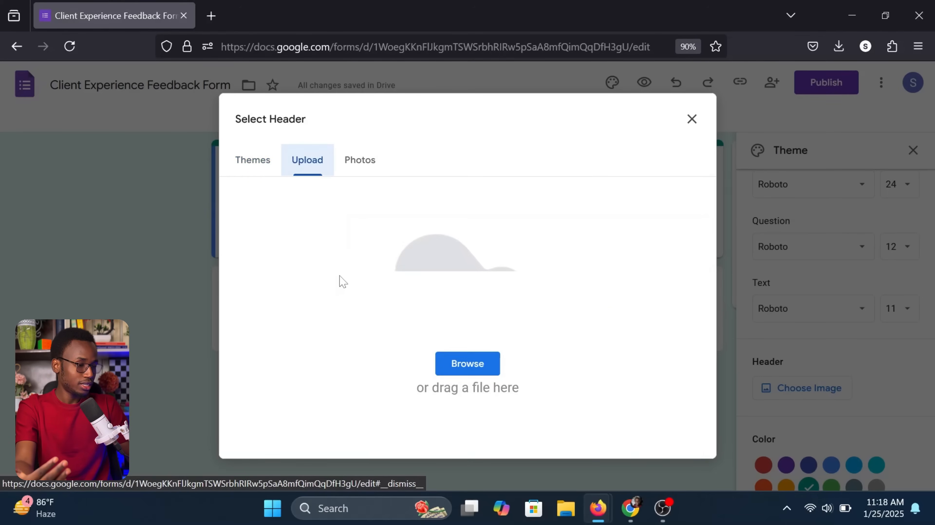
left_click(256, 159)
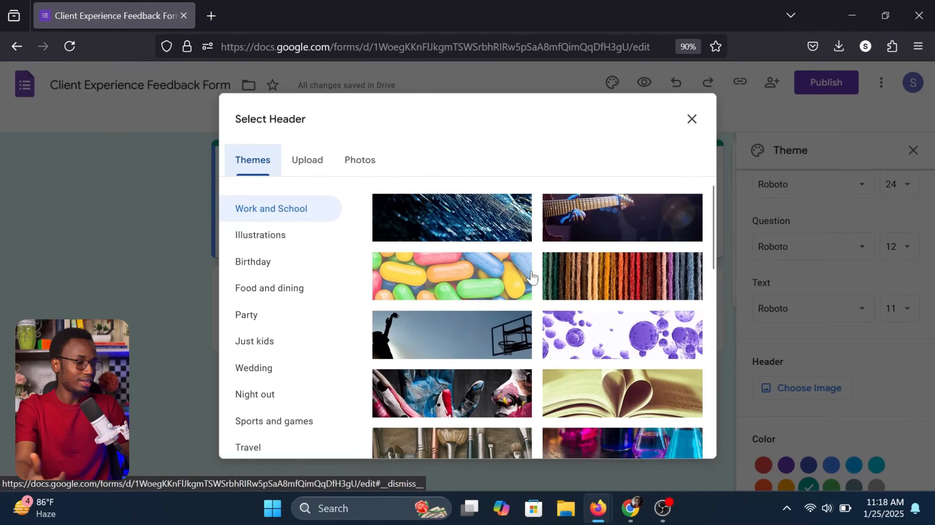
scroll(532, 276, "down", 2)
scroll(533, 277, "down", 5)
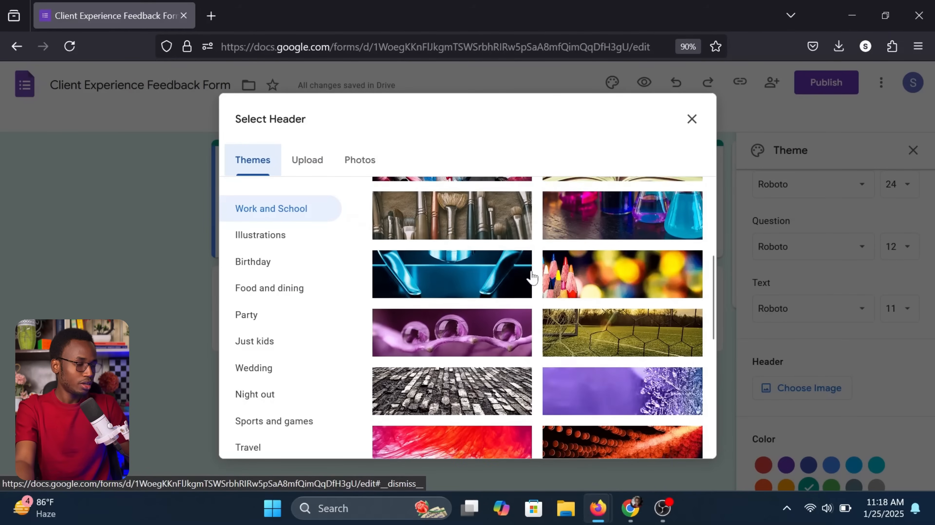
scroll(533, 276, "up", 8)
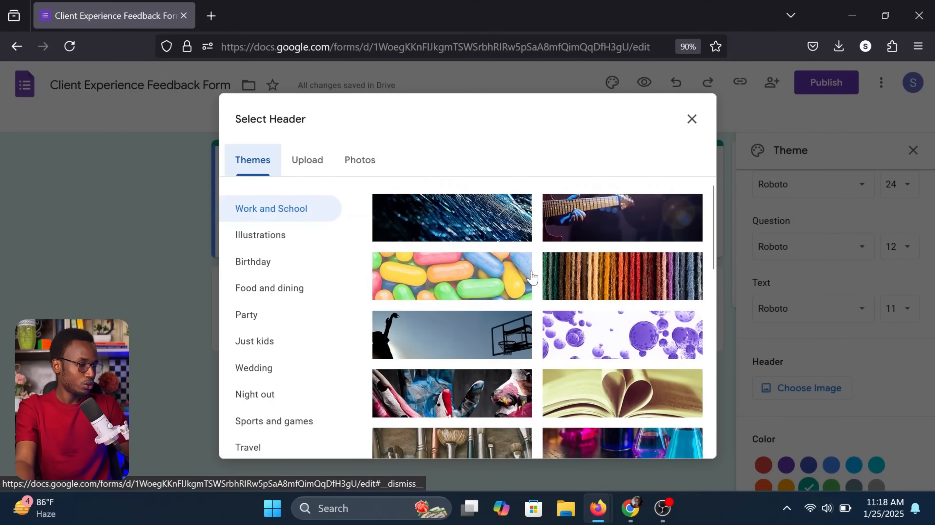
scroll(532, 277, "down", 8)
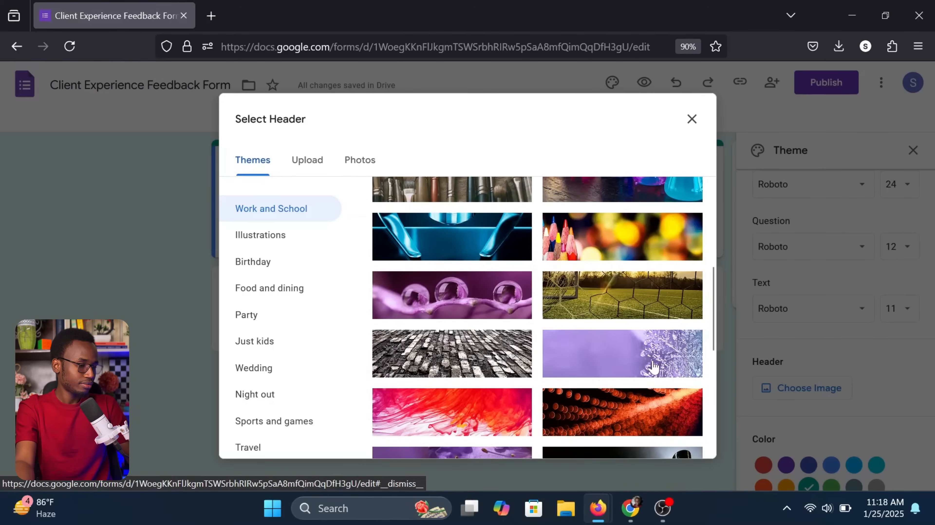
left_click(653, 367)
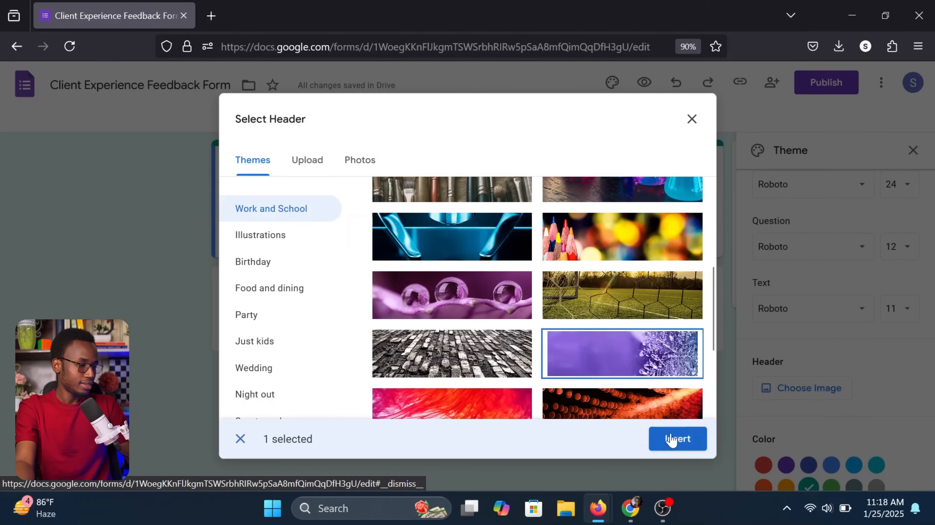
left_click(669, 440)
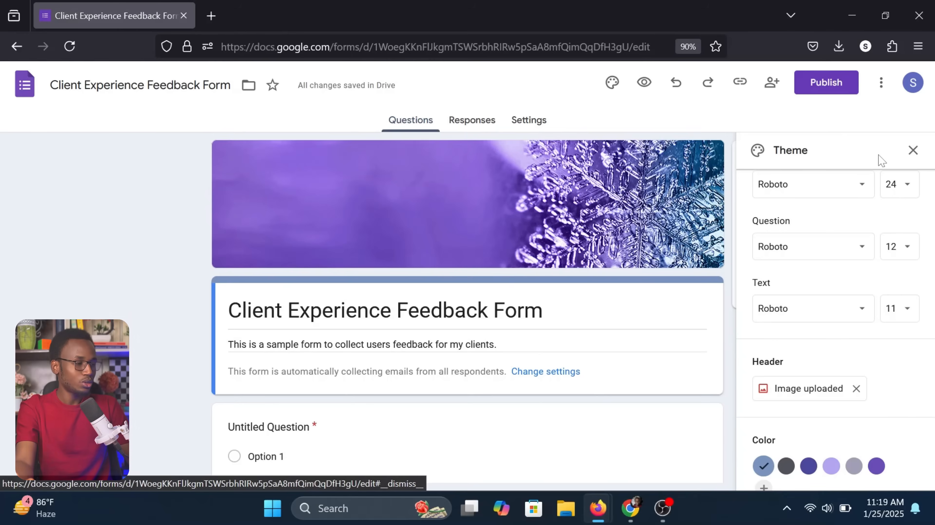
Close the Theme panel and start editing the untitled multiple-choice question's title
left_click(912, 151)
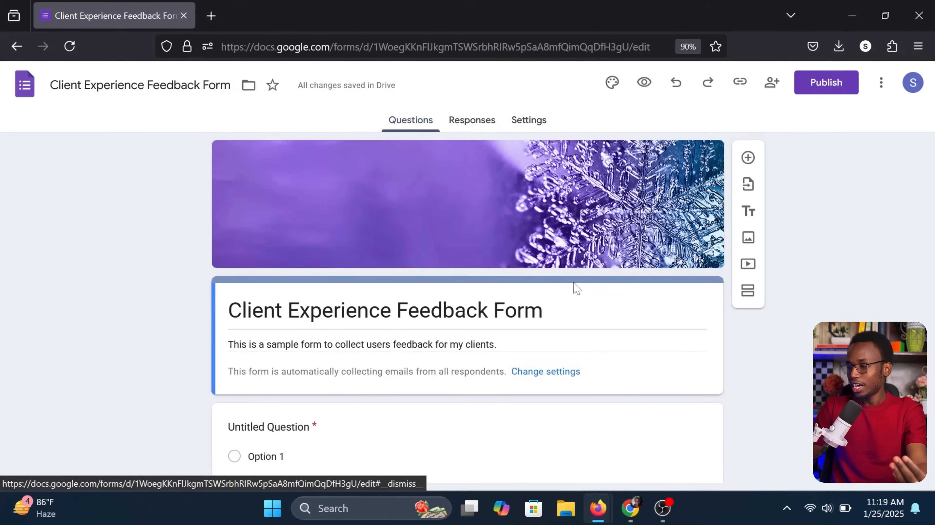
scroll(577, 289, "down", 2)
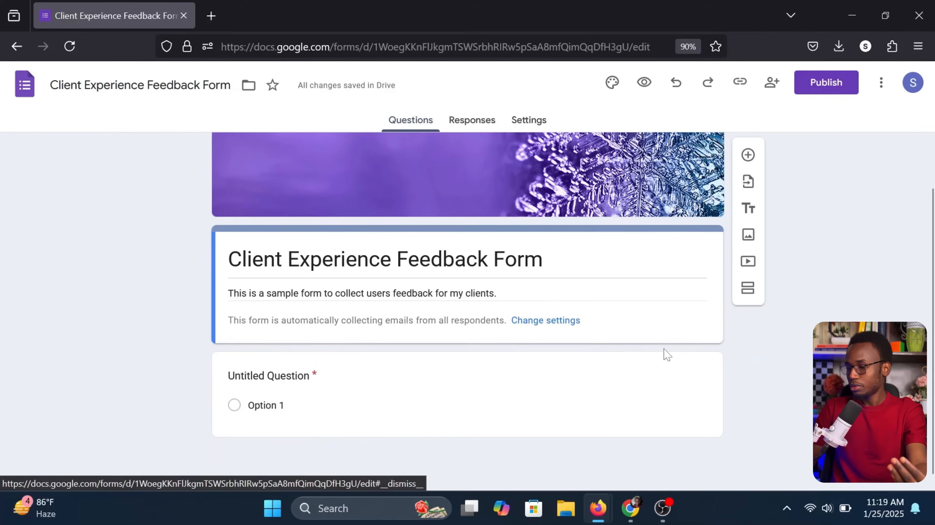
left_click(666, 363)
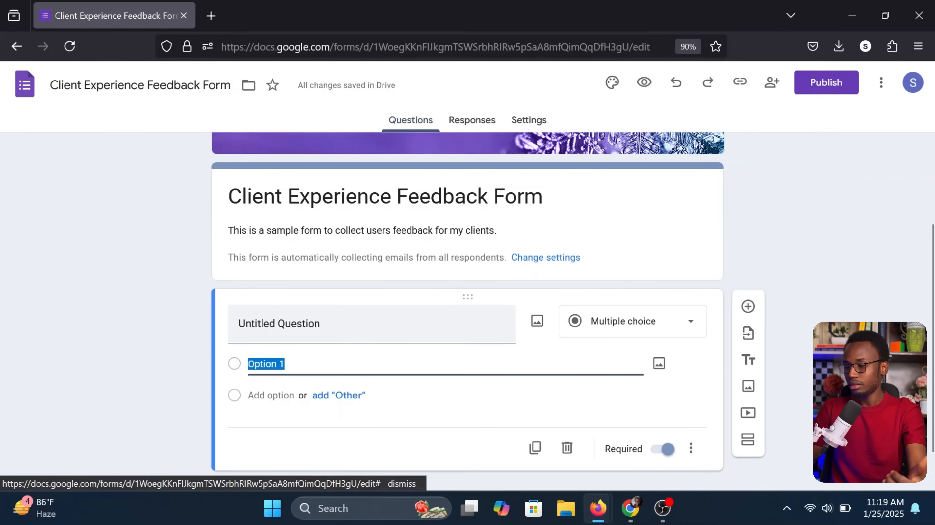
left_click(298, 324)
Title the first question 'First Name', make it Short answer, and keep it required
triple_click(299, 324)
type("First Name")
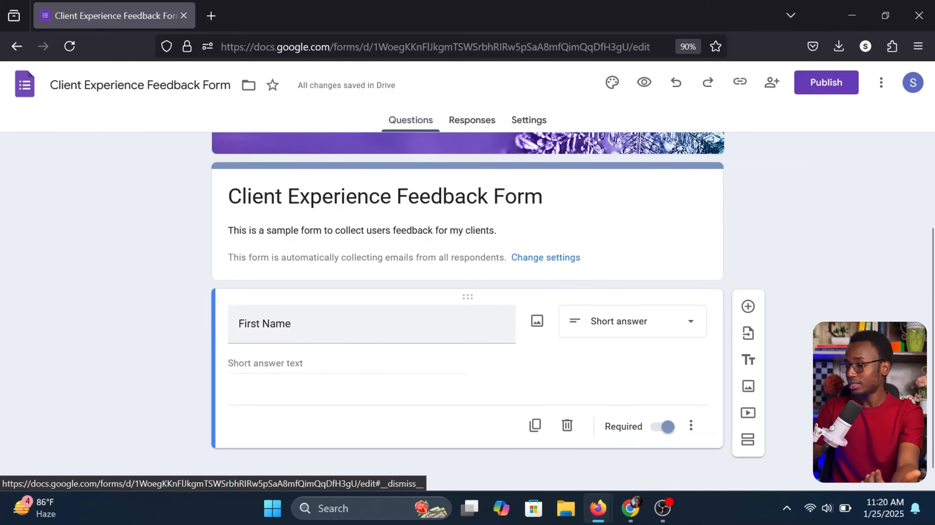
left_click(620, 324)
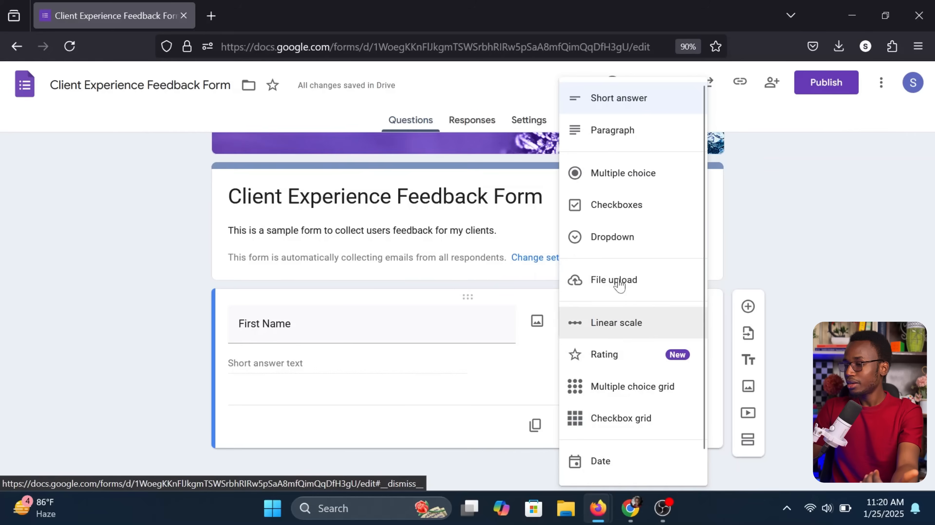
left_click(625, 99)
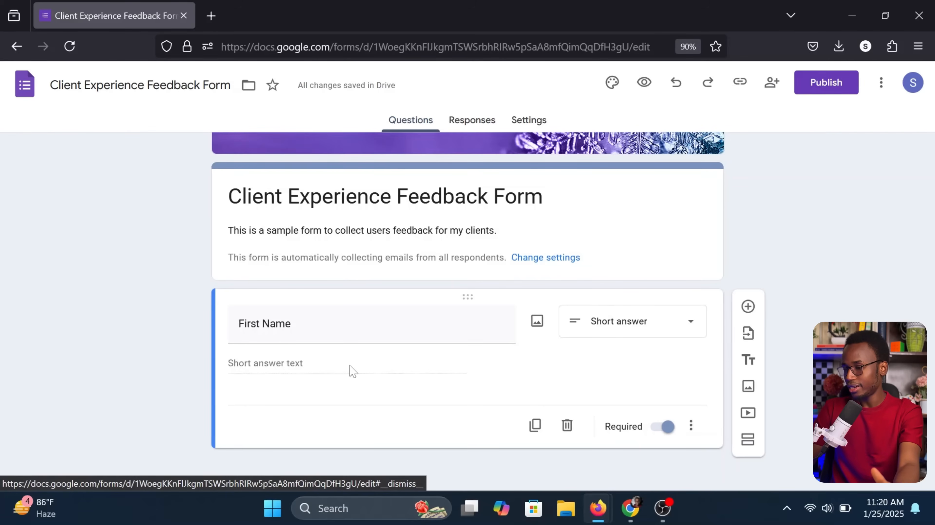
left_click(616, 325)
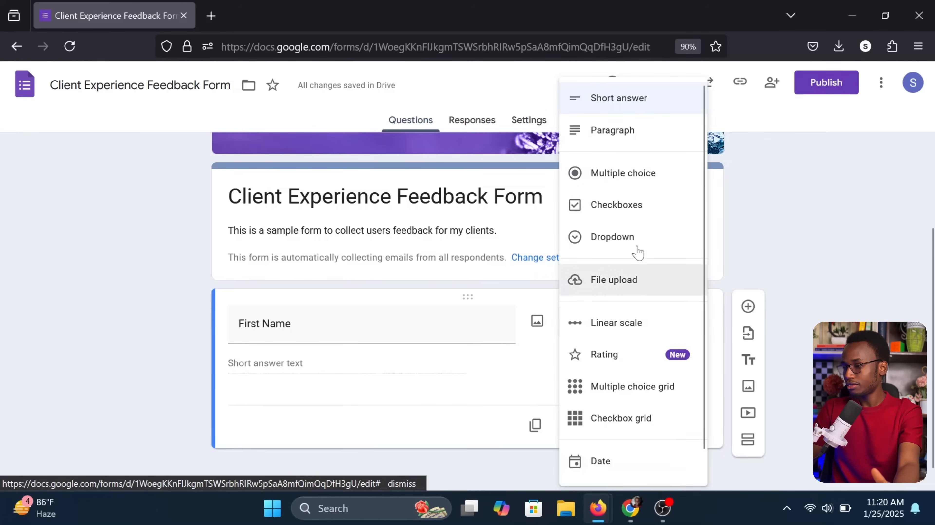
left_click(617, 130)
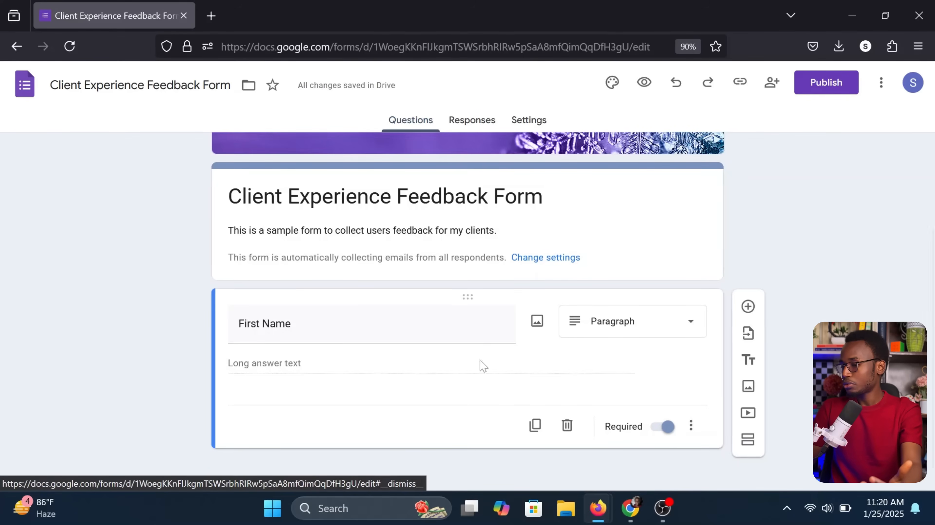
left_click(629, 331)
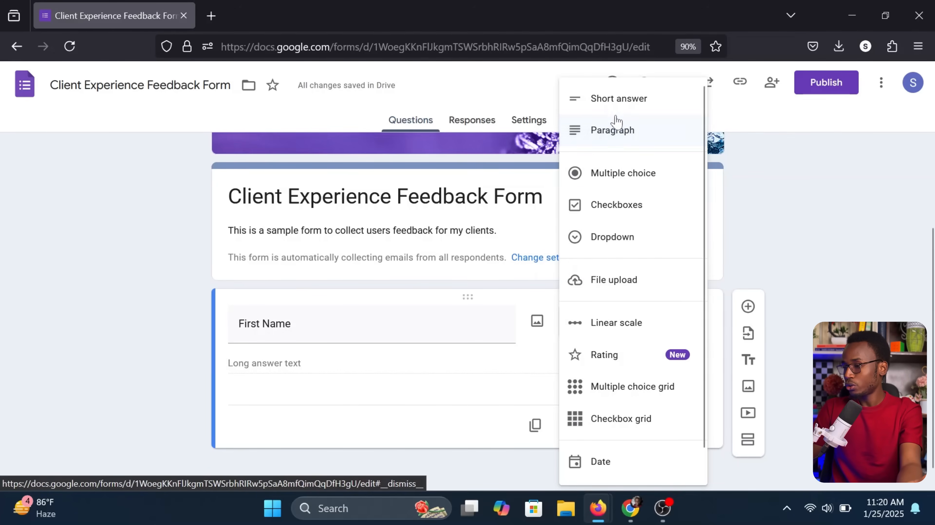
left_click(617, 107)
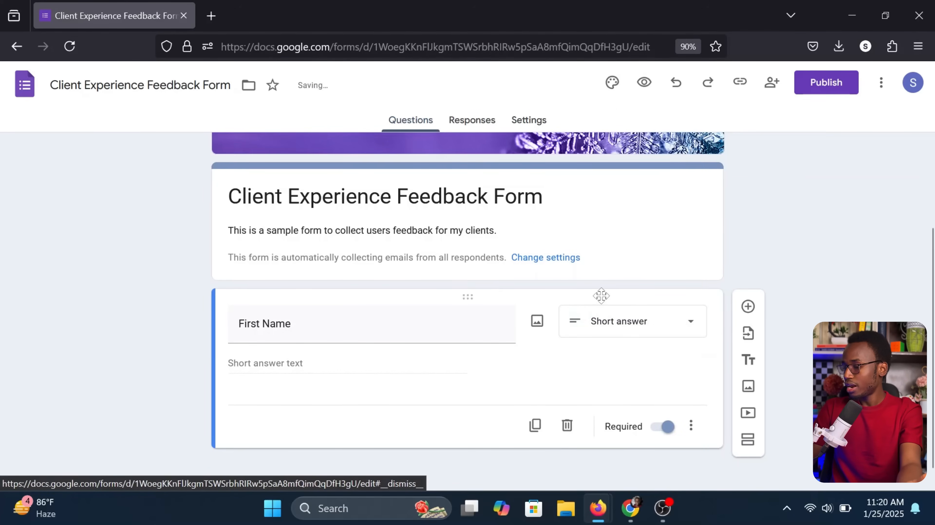
left_click(666, 428)
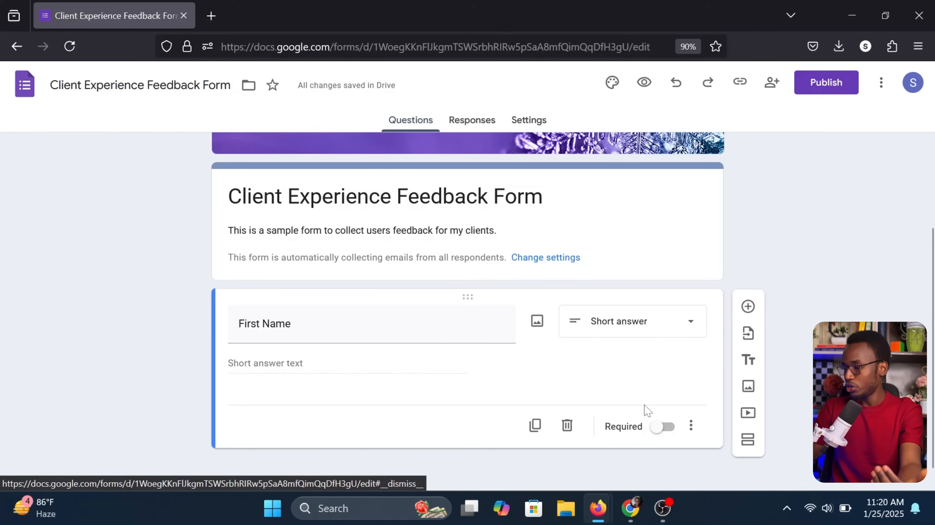
left_click(660, 432)
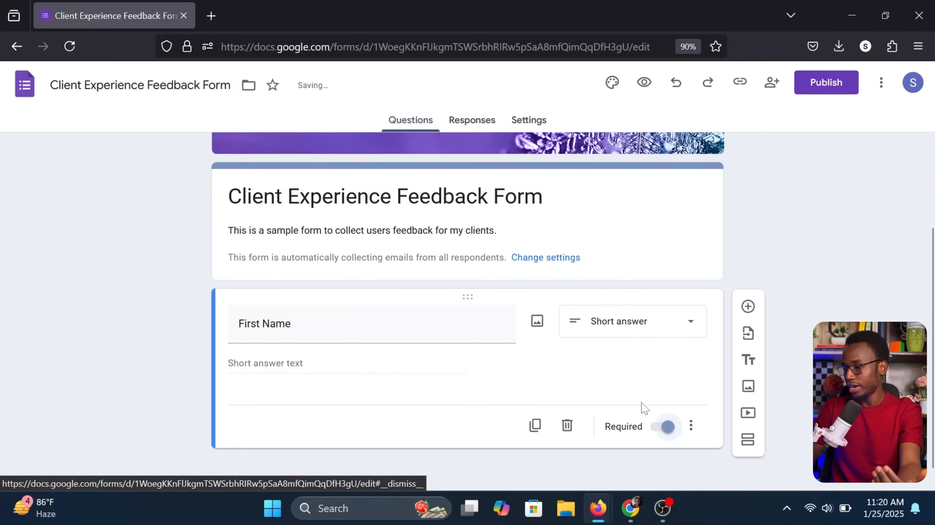
scroll(621, 378, "down", 1)
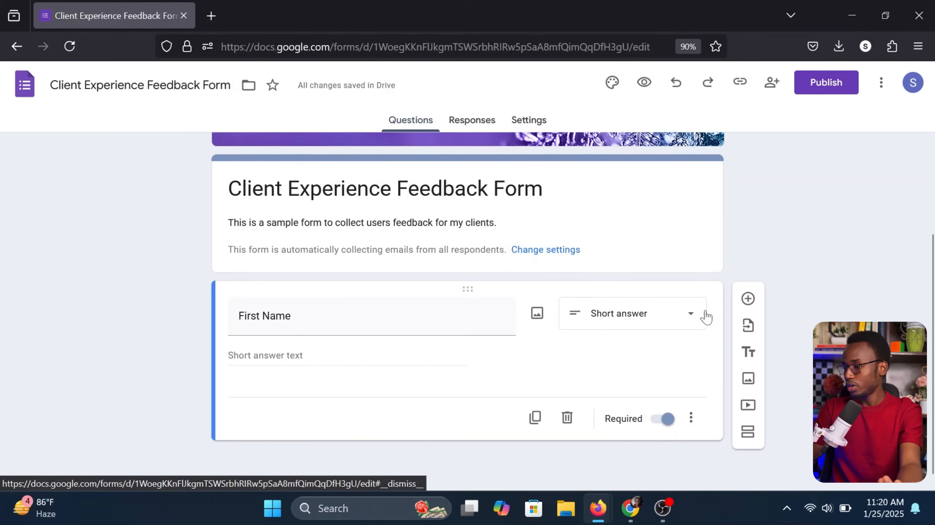
Add a second question below First Name and title it 'Last Name'
left_click(747, 299)
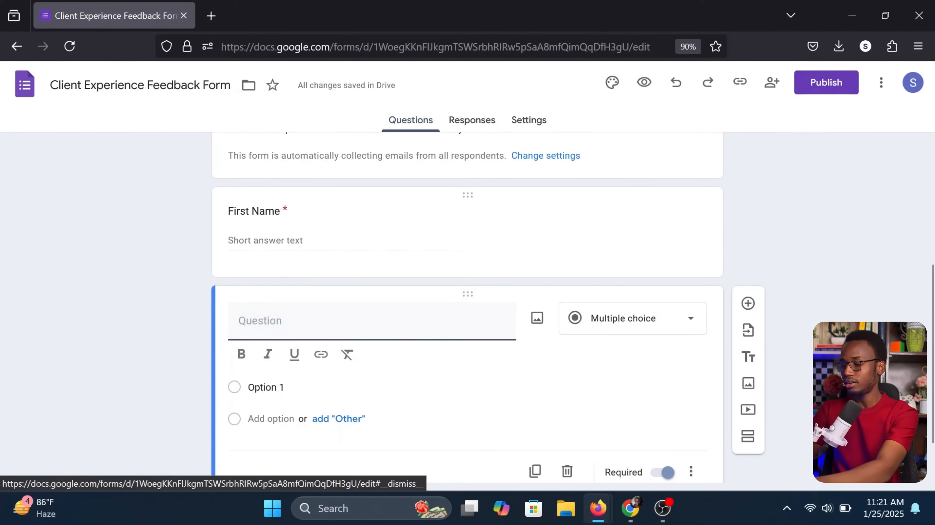
type("Laas")
type("t")
key("BackSpace")
key("BackSpace")
key("BackSpace")
type("st ")
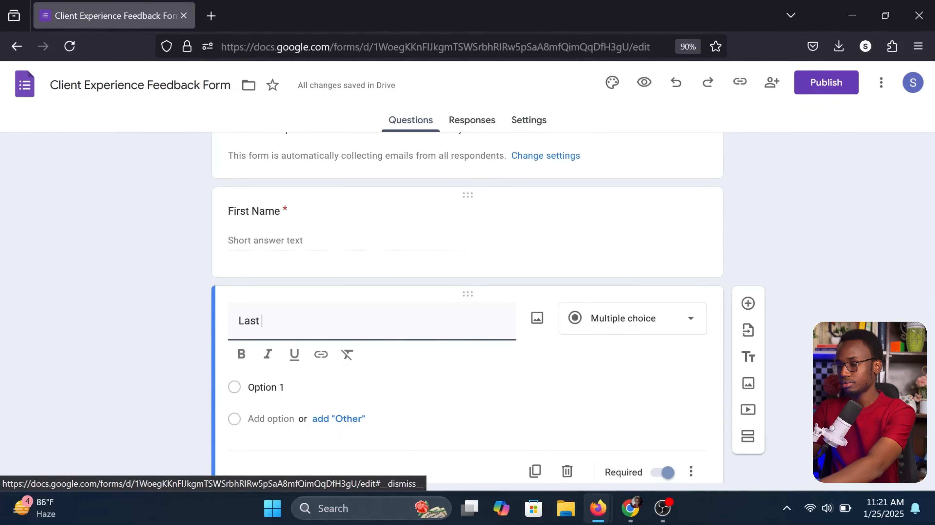
type("Name")
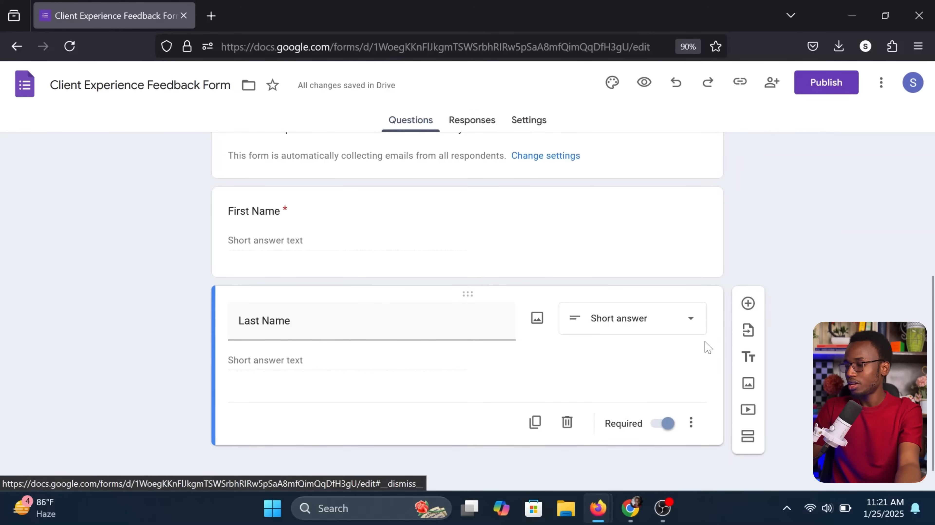
Add a question 'Have you gained value out of the session?' and keep it multiple choice
left_click(749, 305)
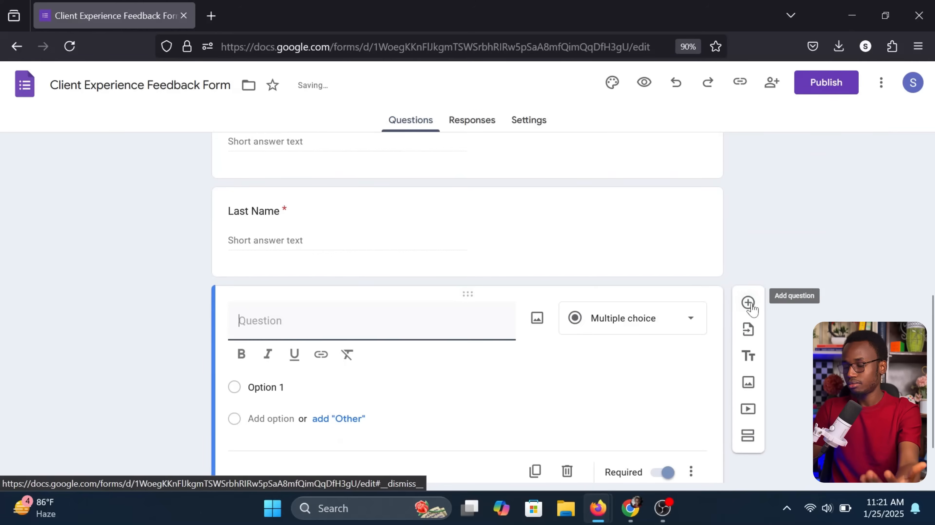
type("Ha")
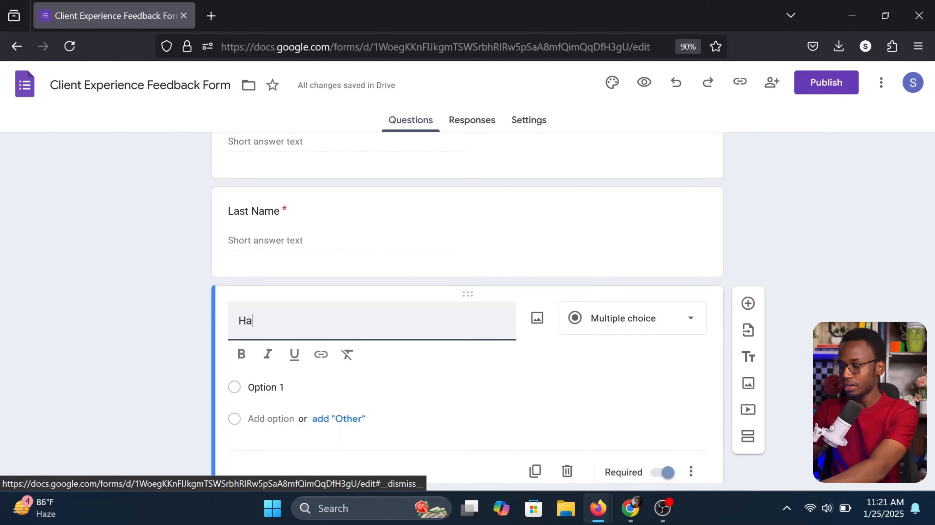
type("ve you gained")
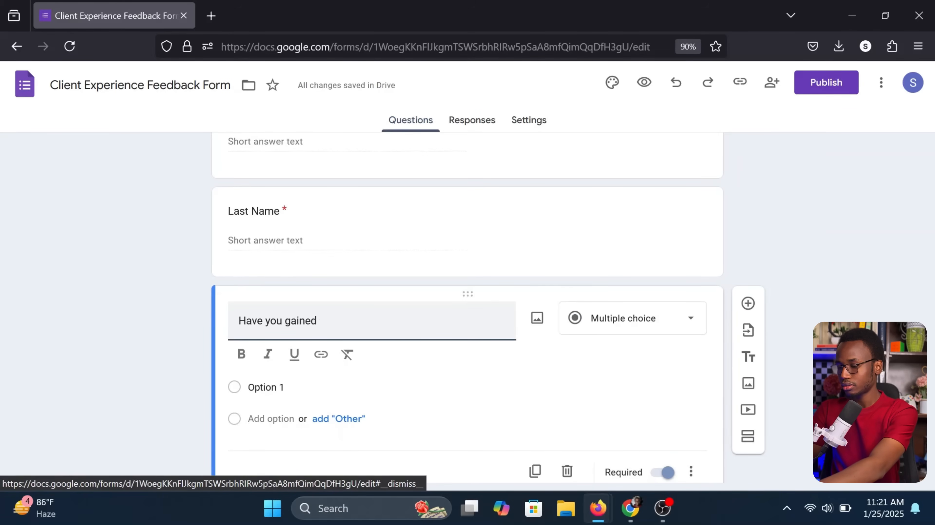
type(" value out of the session?")
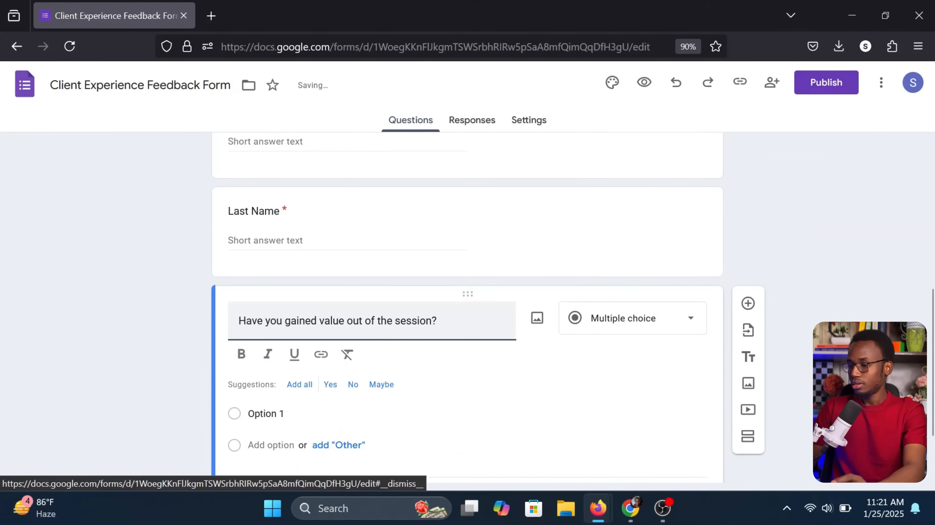
left_click(520, 362)
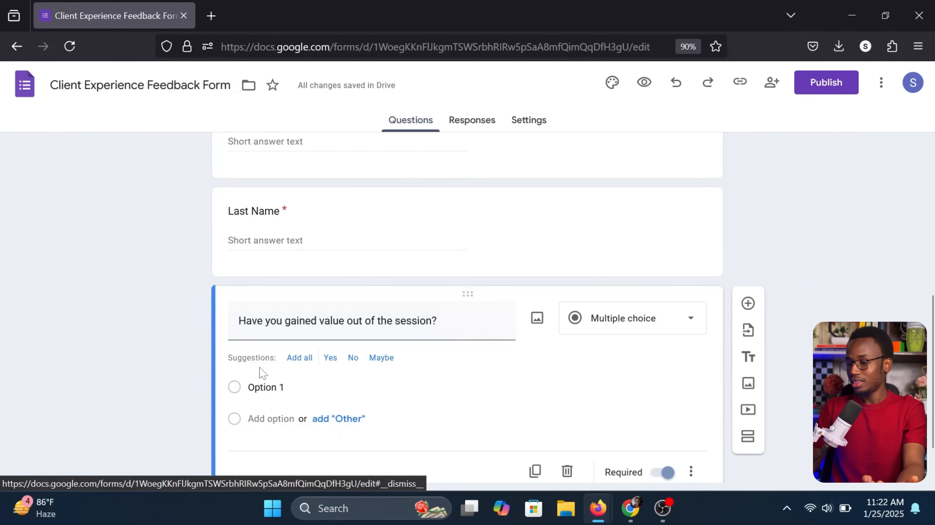
left_click_drag(237, 358, 260, 358)
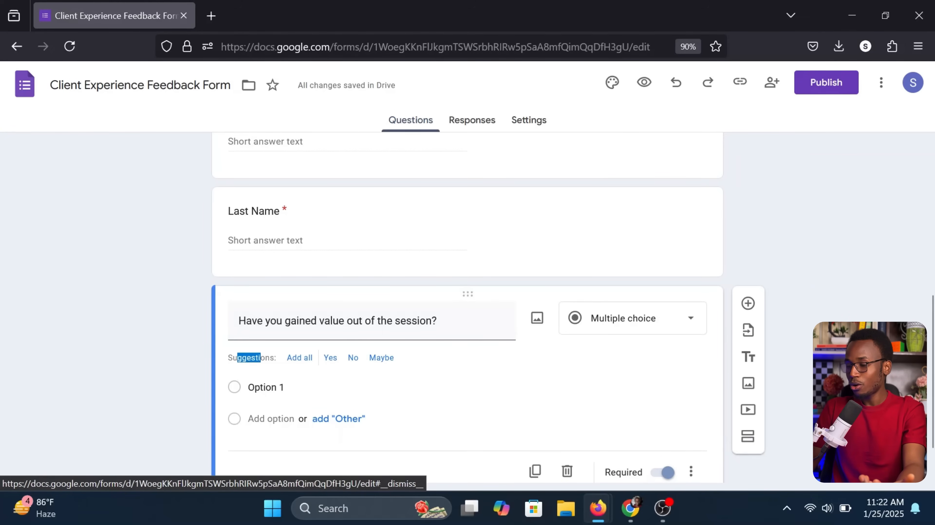
left_click(260, 358)
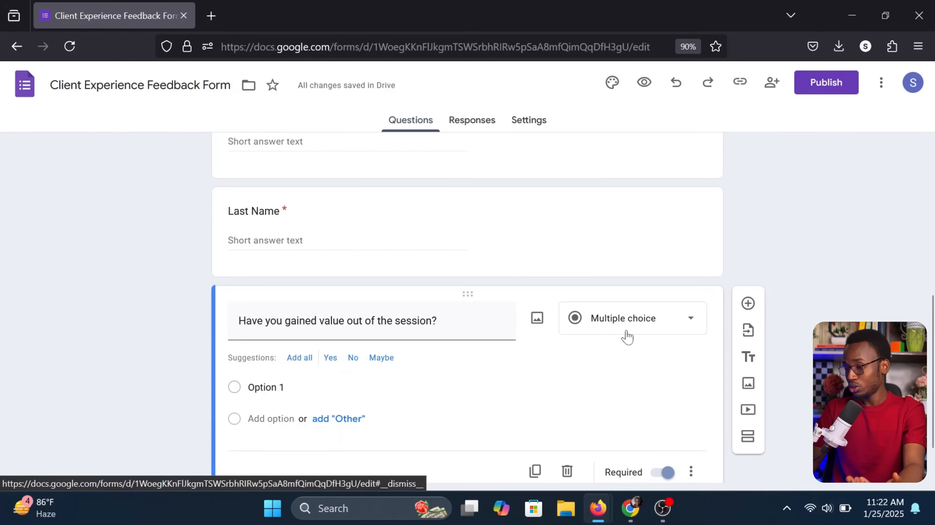
left_click(653, 324)
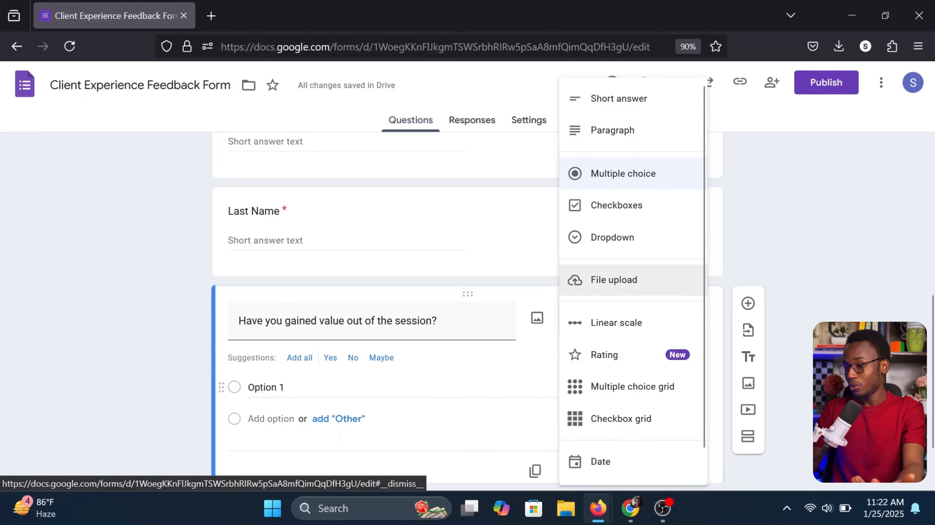
left_click(272, 389)
left_click(545, 360)
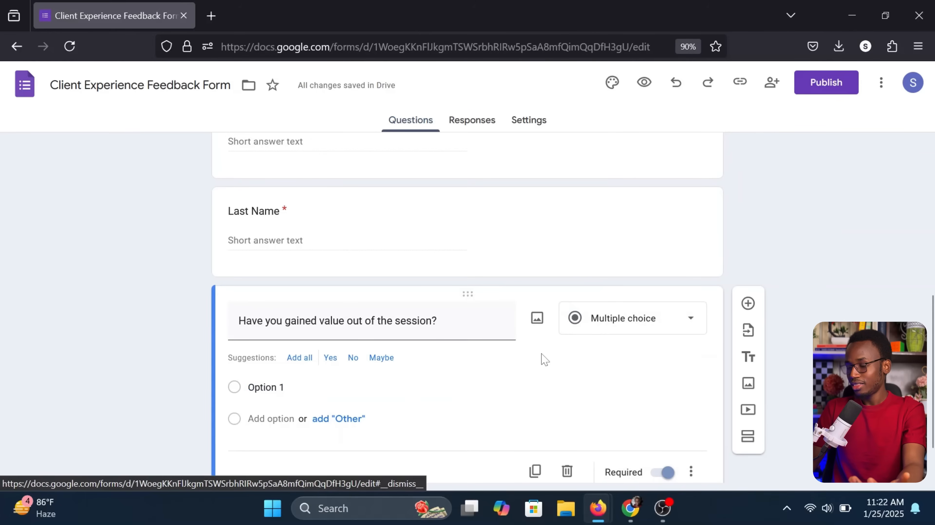
Insert the suggested Yes, No and Maybe answers, then delete Maybe
left_click(299, 357)
left_click(444, 386)
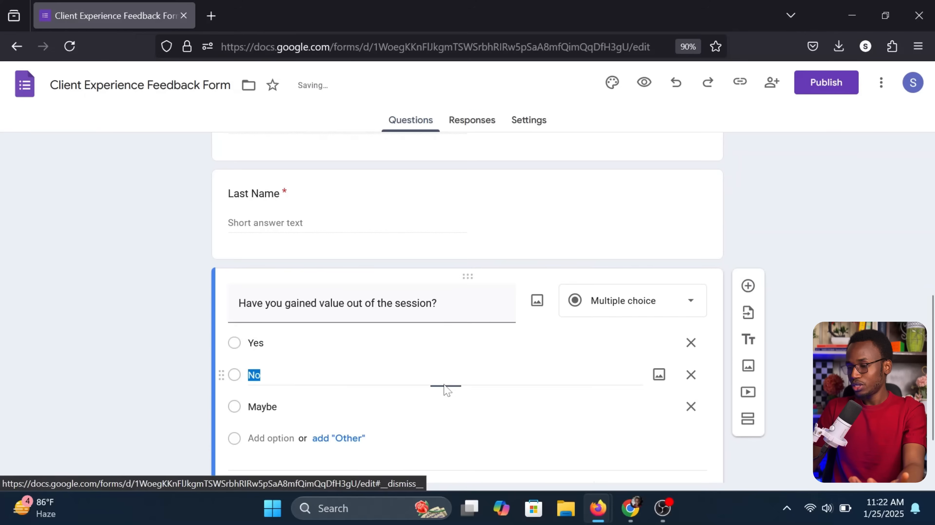
left_click(372, 358)
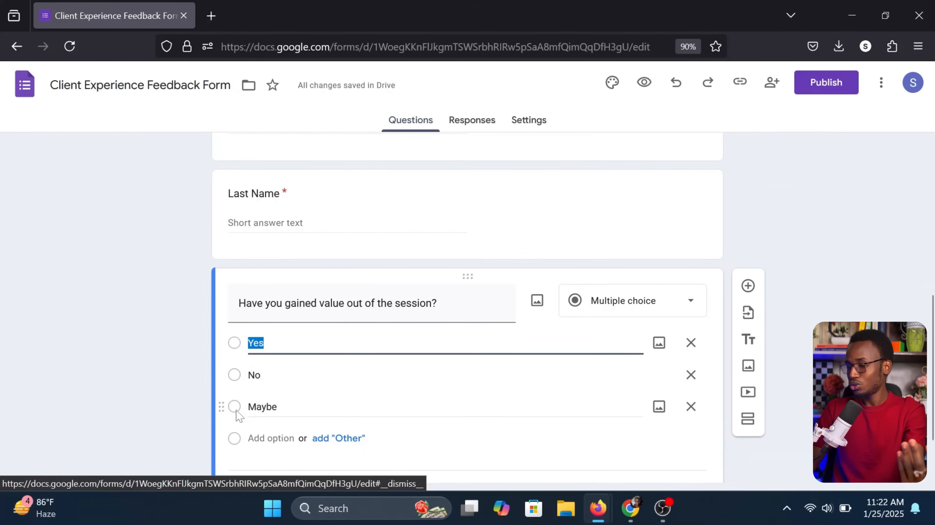
left_click(471, 398)
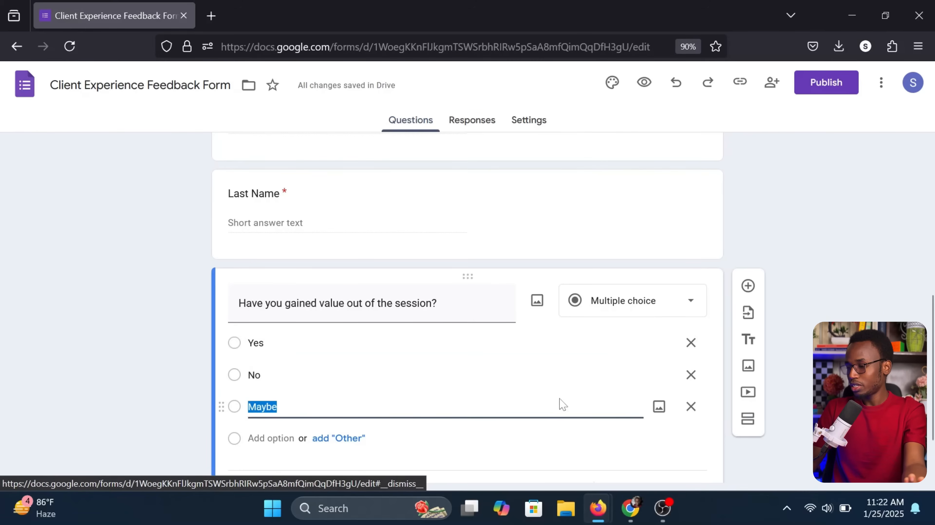
left_click(691, 407)
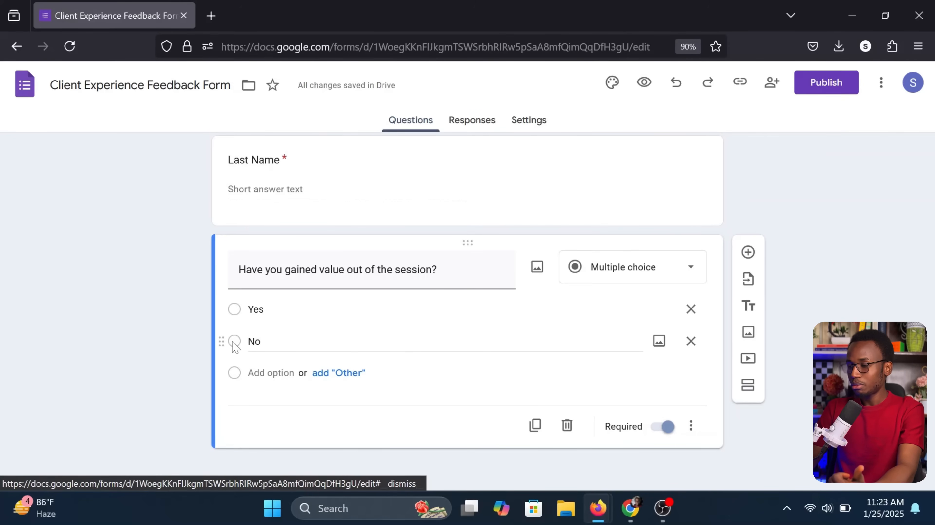
Add a section after the gained-value question, title it 'Personal Suggestions', and add a question
left_click(748, 385)
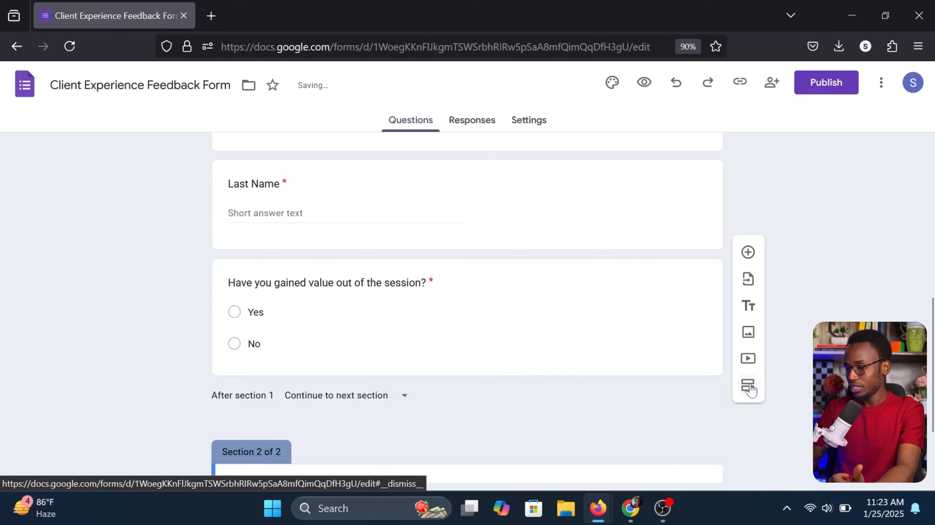
scroll(522, 438, "down", 1)
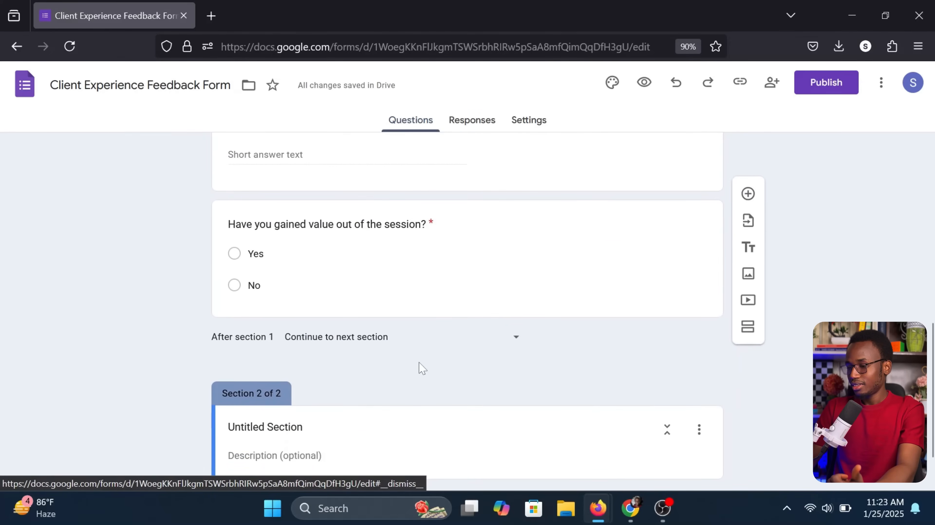
scroll(419, 368, "down", 1)
left_click(438, 391)
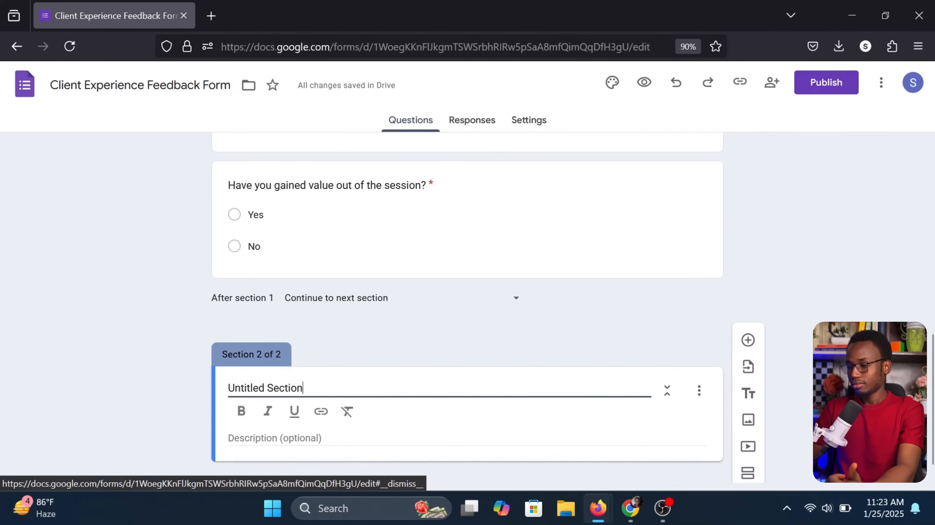
key("ctrl+a")
left_click(303, 388)
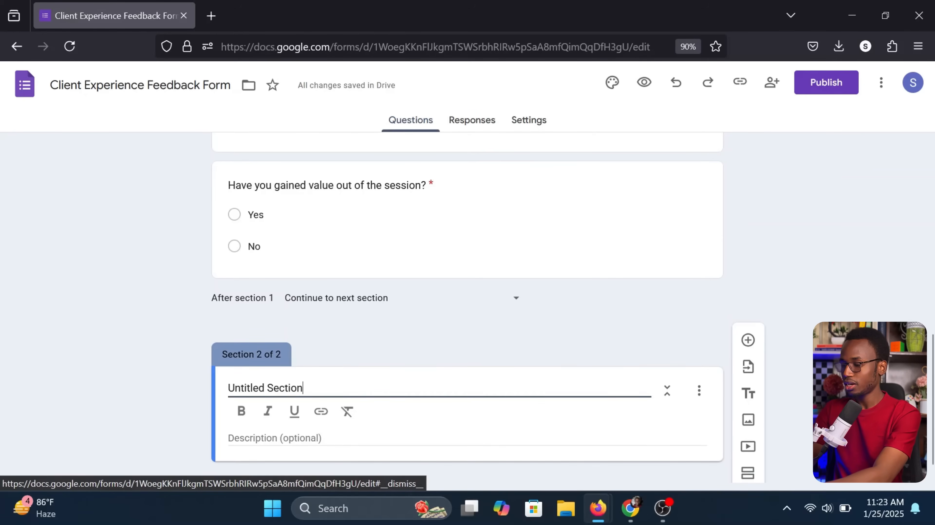
key("ctrl+a")
type("Personal")
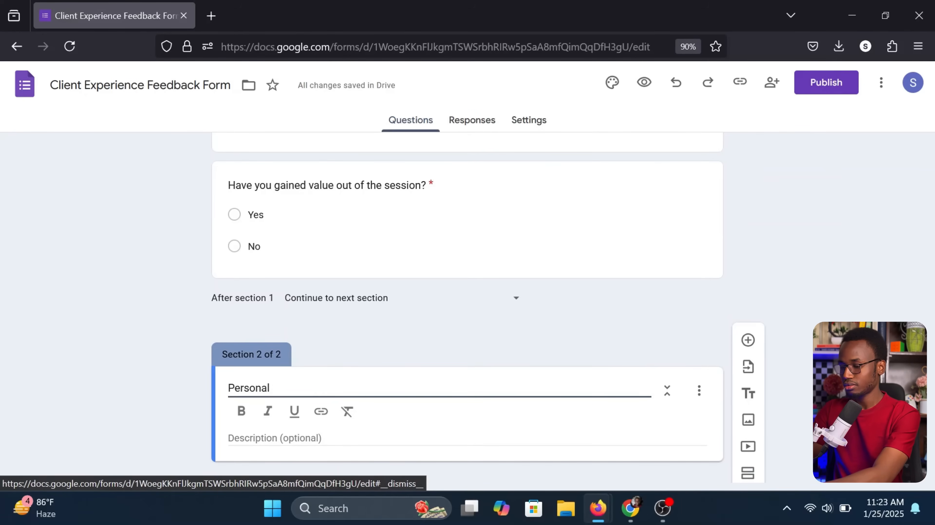
type(" Suggestions")
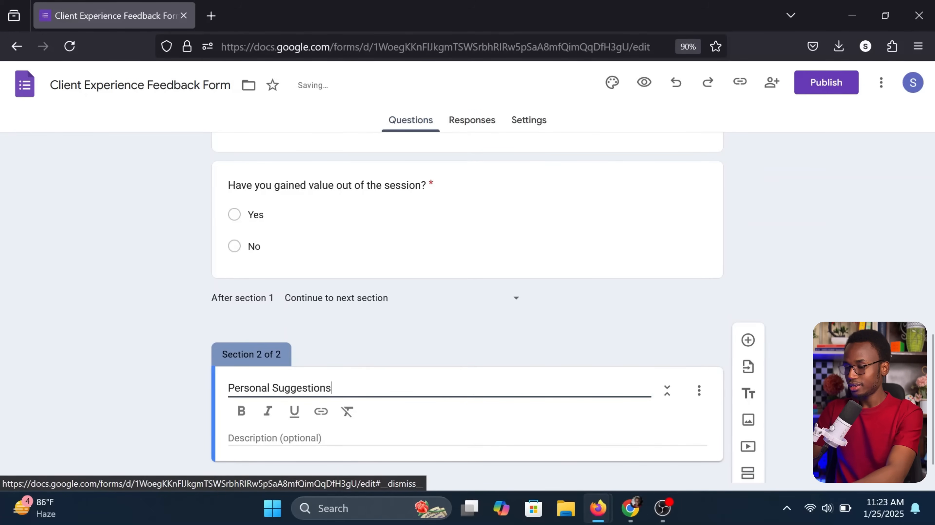
left_click(182, 392)
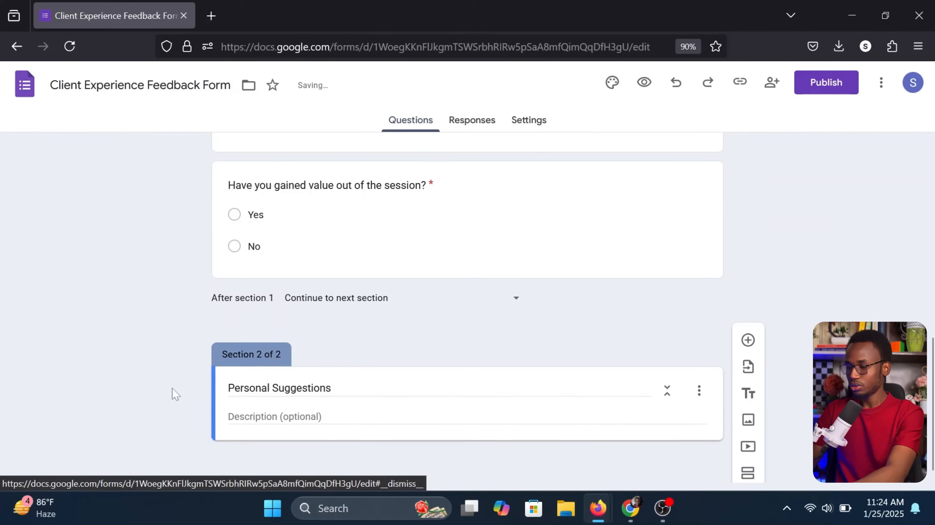
scroll(257, 367, "down", 1)
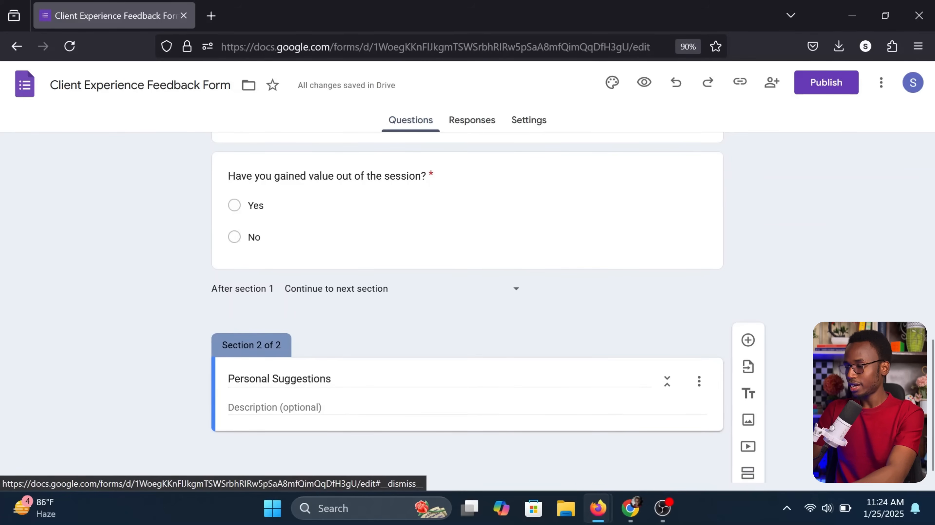
left_click(749, 341)
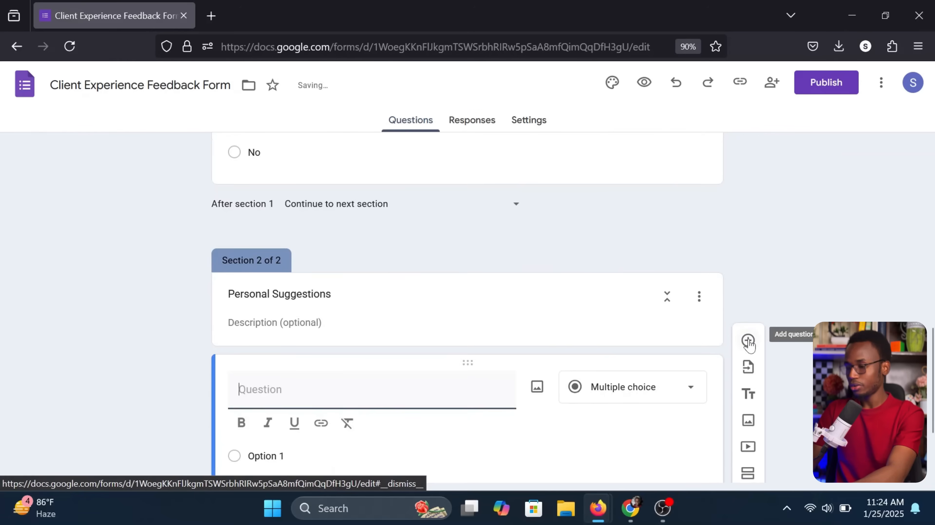
Title the question 'What is the most valuable part of the session' and make it optional
scroll(379, 342, "up", 4)
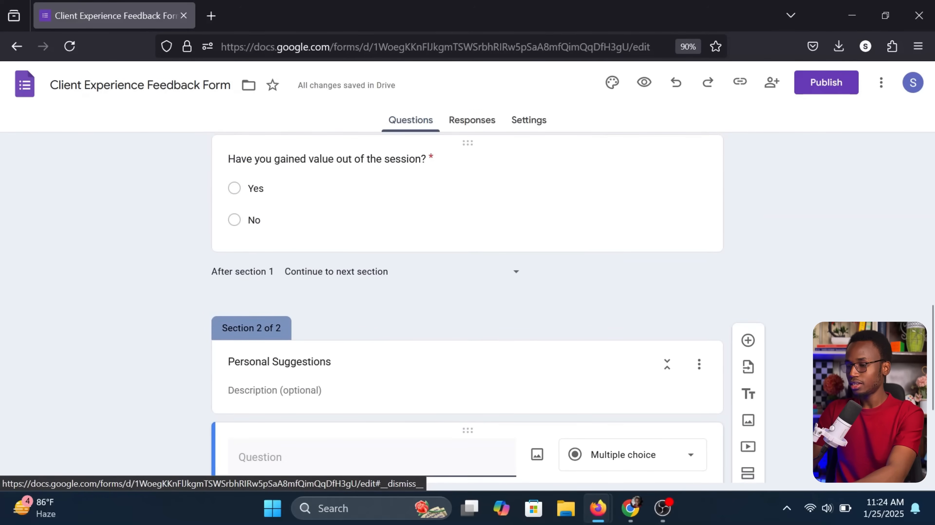
scroll(282, 285, "down", 4)
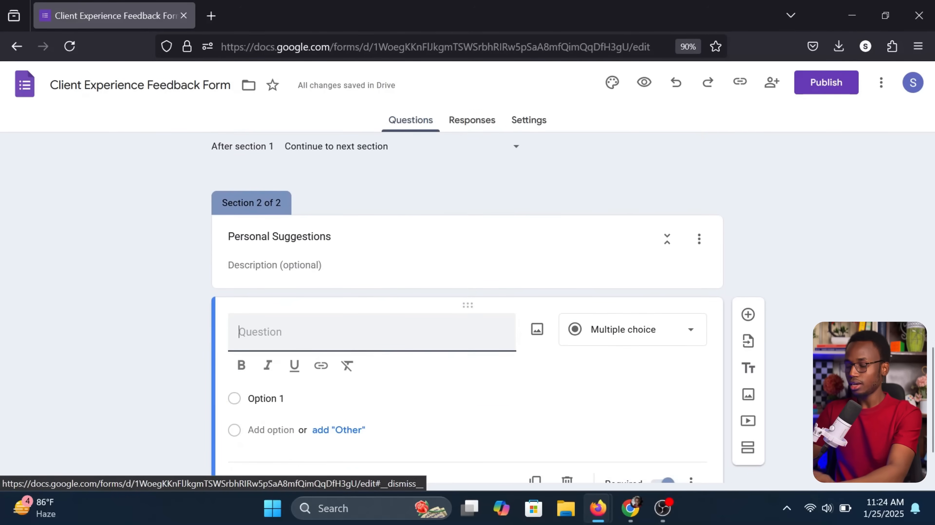
type("Whar")
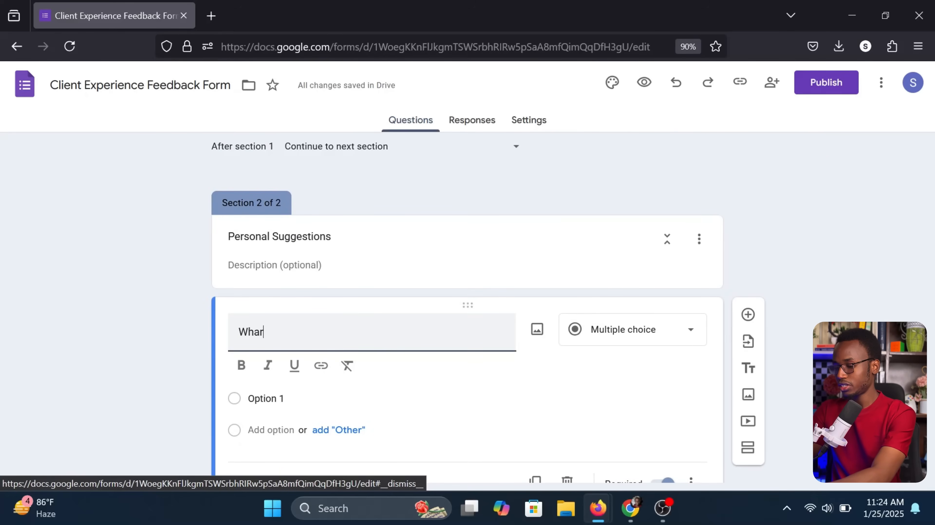
key("BackSpace")
type("t is the most valuable part of the session?")
key("BackSpace")
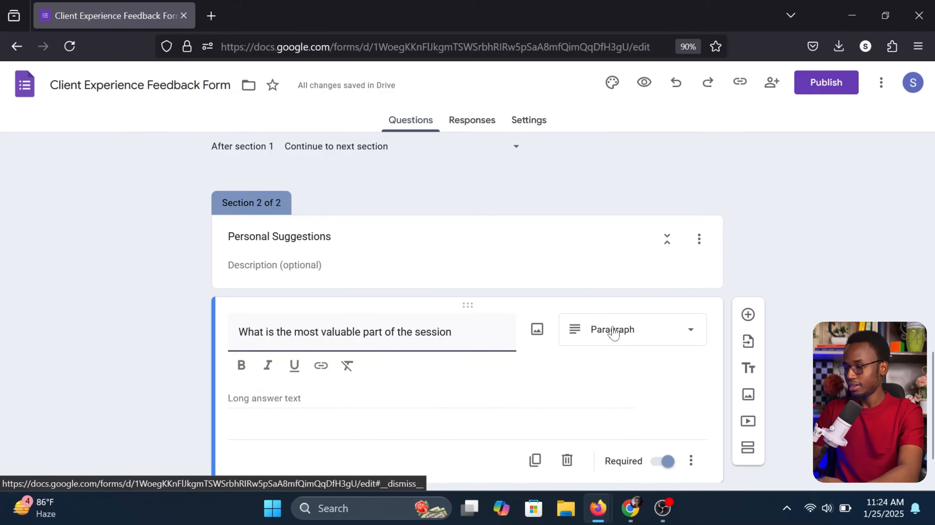
scroll(609, 338, "down", 1)
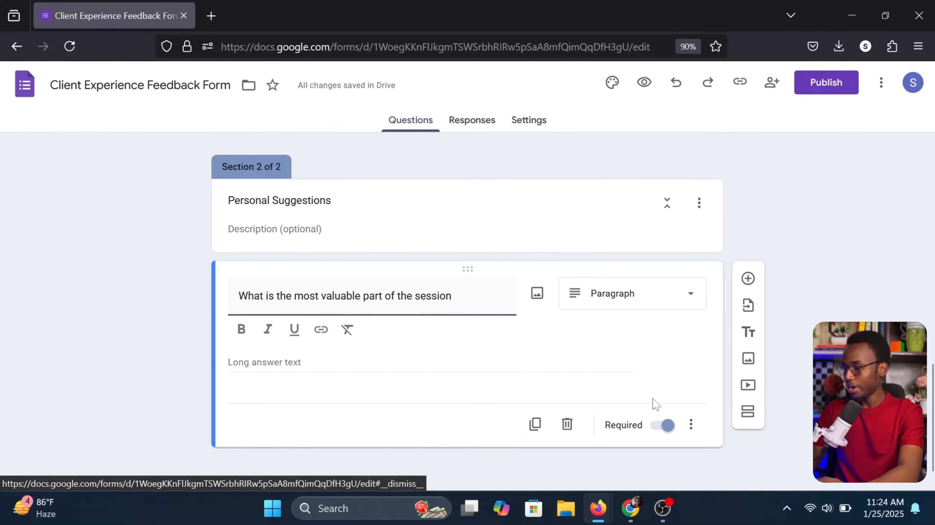
left_click(663, 426)
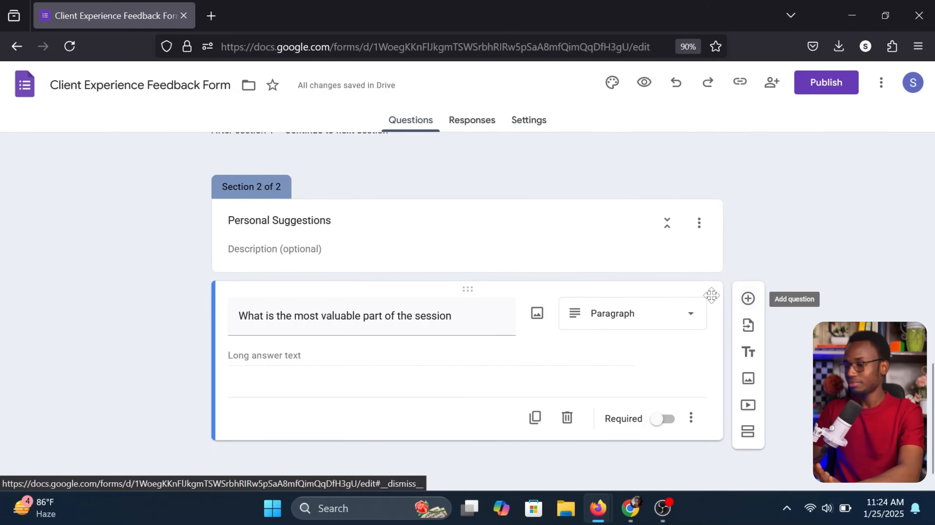
Add a follow-up question 'What more would like to have taken away from the session'
left_click(747, 299)
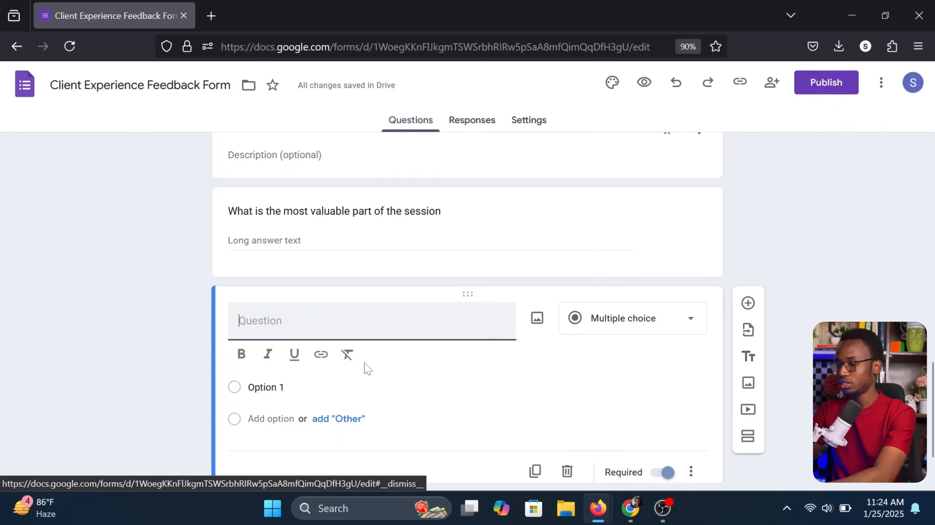
type("What more would like to have t")
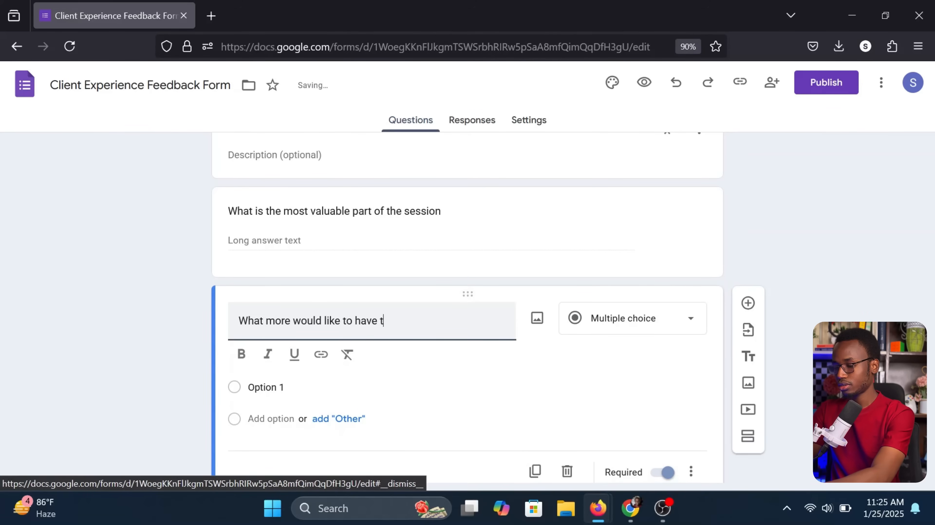
type("aken away from the session")
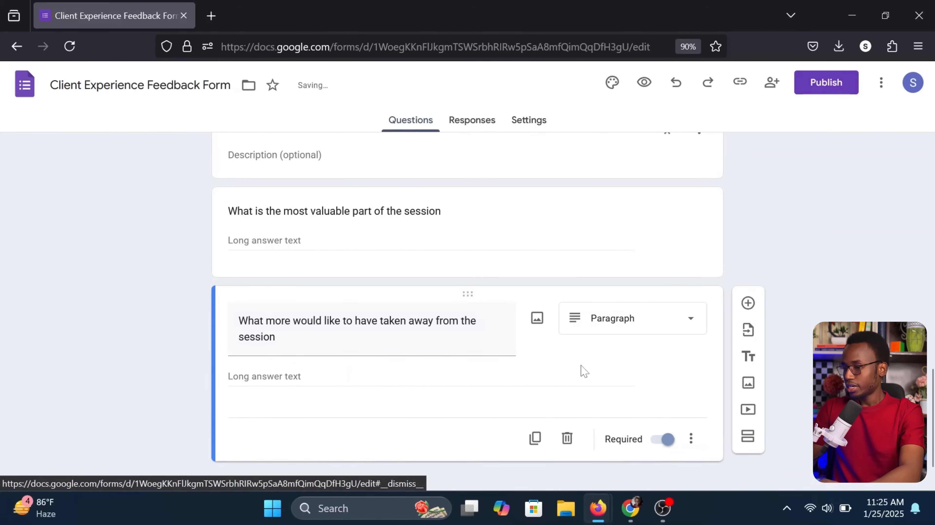
scroll(697, 282, "up", 2)
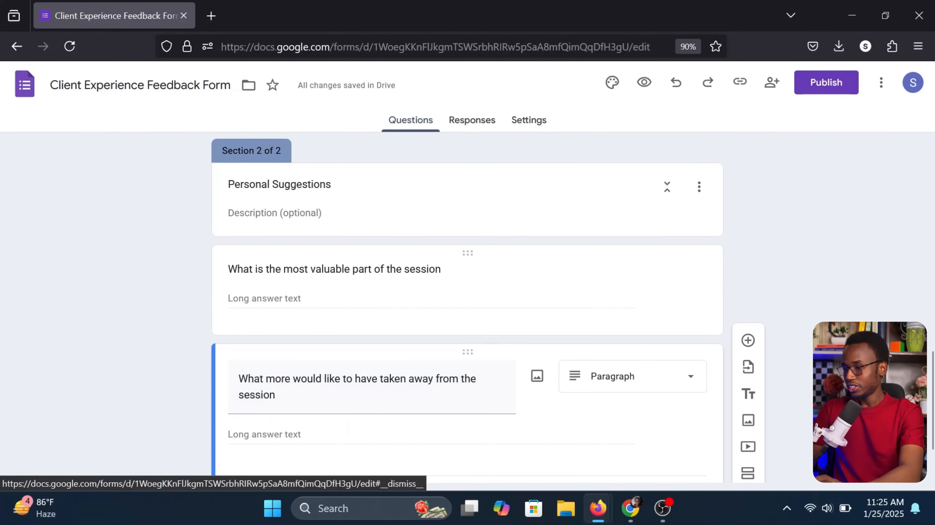
scroll(580, 274, "up", 6)
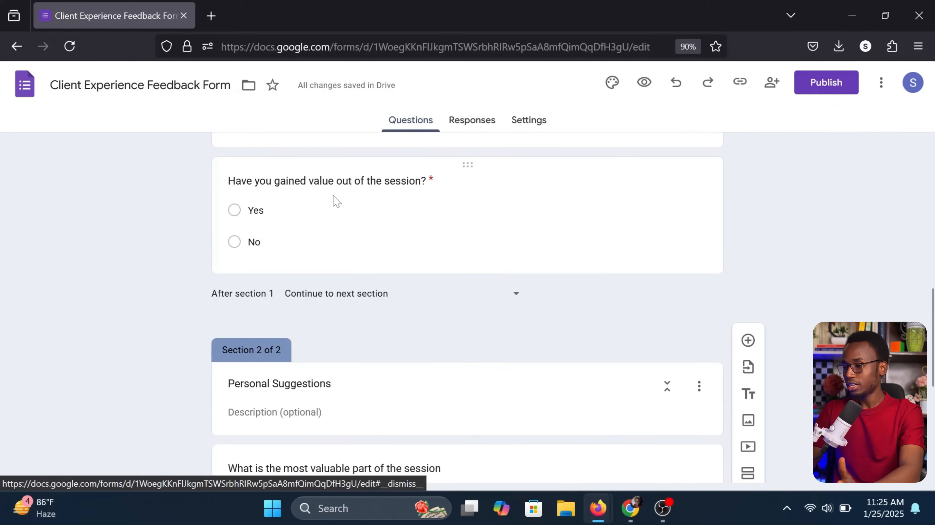
scroll(235, 217, "down", 5)
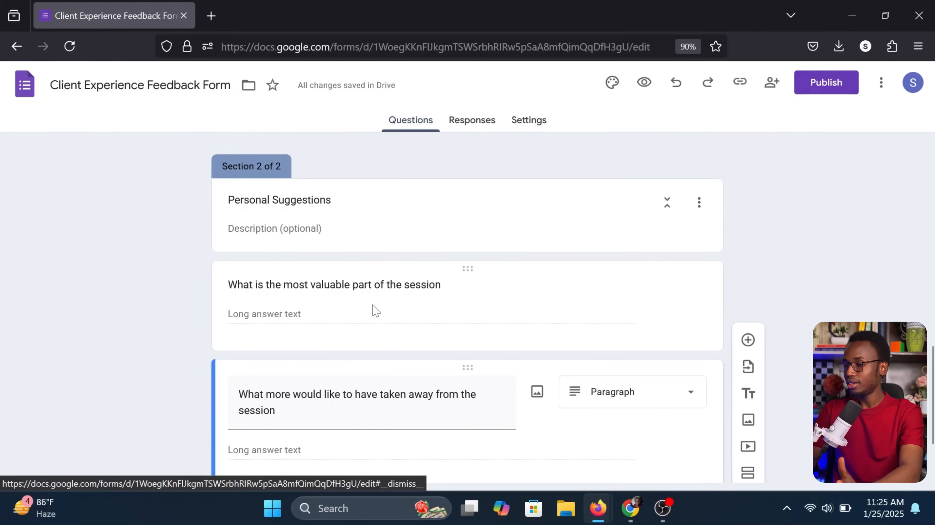
scroll(375, 311, "up", 2)
scroll(373, 311, "down", 4)
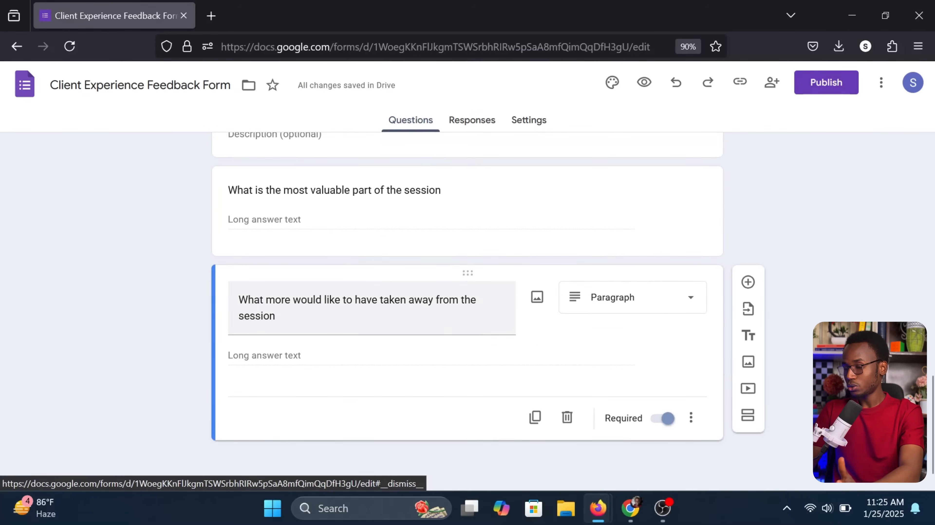
scroll(369, 328, "up", 7)
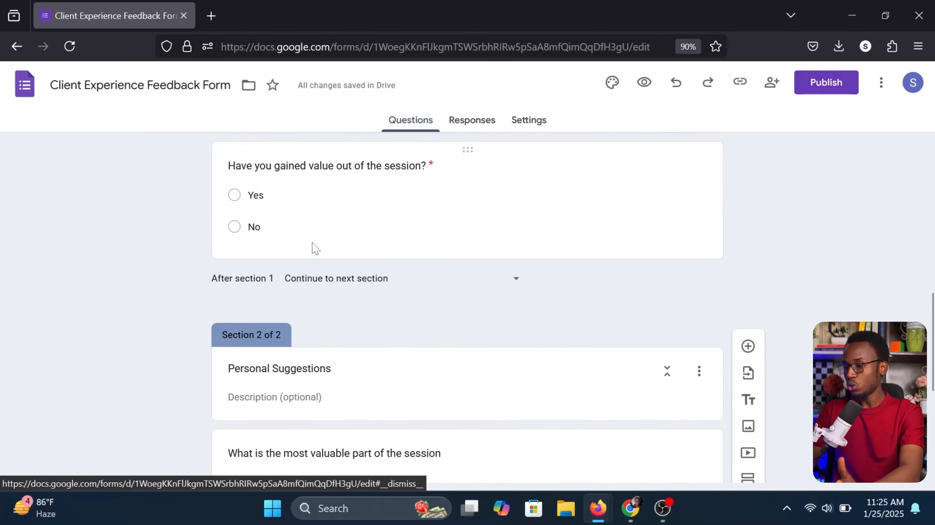
scroll(257, 244, "down", 7)
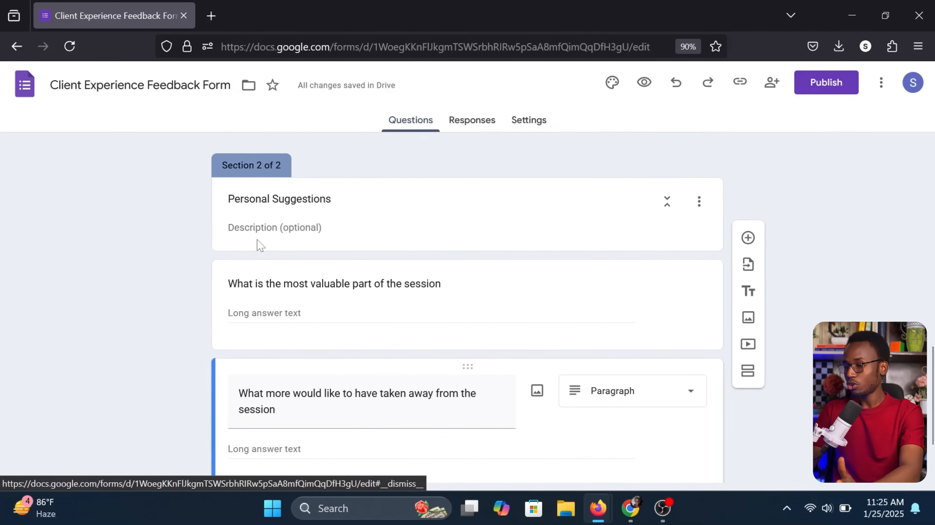
scroll(324, 258, "up", 1)
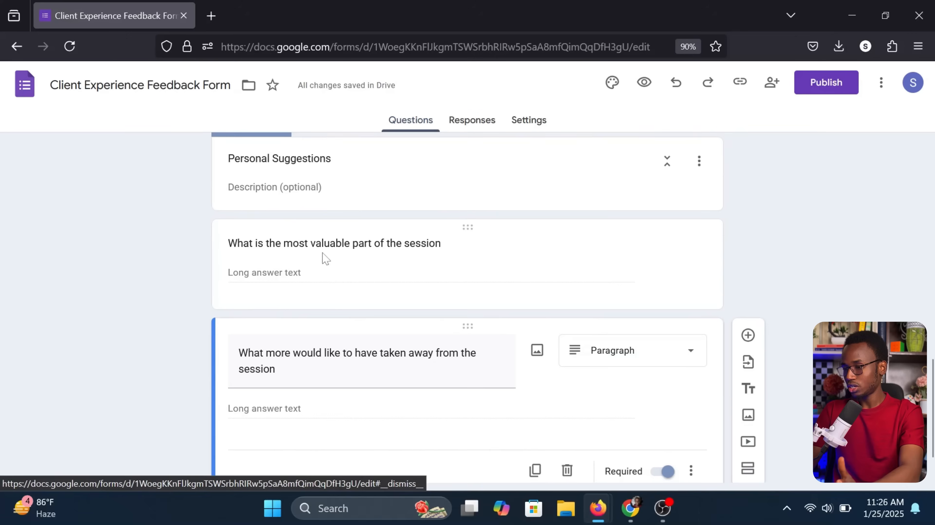
scroll(441, 312, "up", 7)
left_click(254, 297)
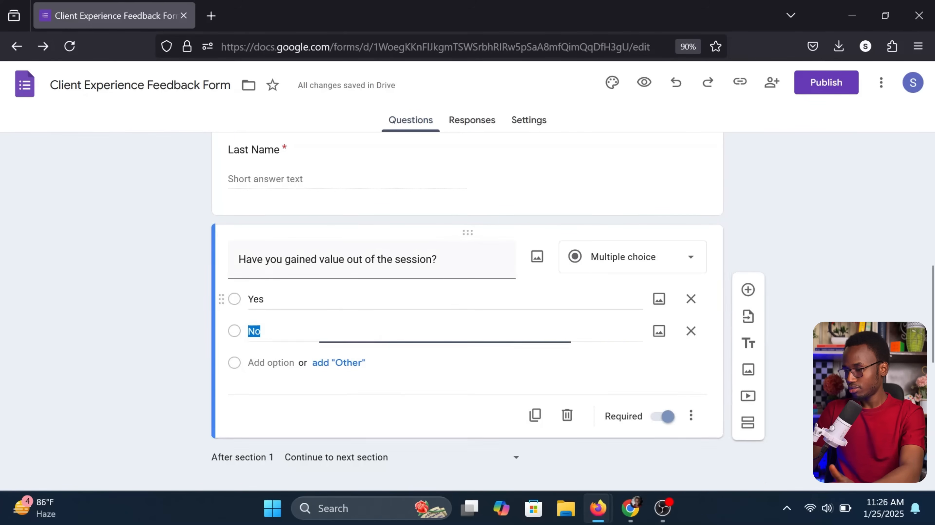
Turn on answer-based routing so Yes goes to section 2 (Personal Suggestions)
left_click(690, 415)
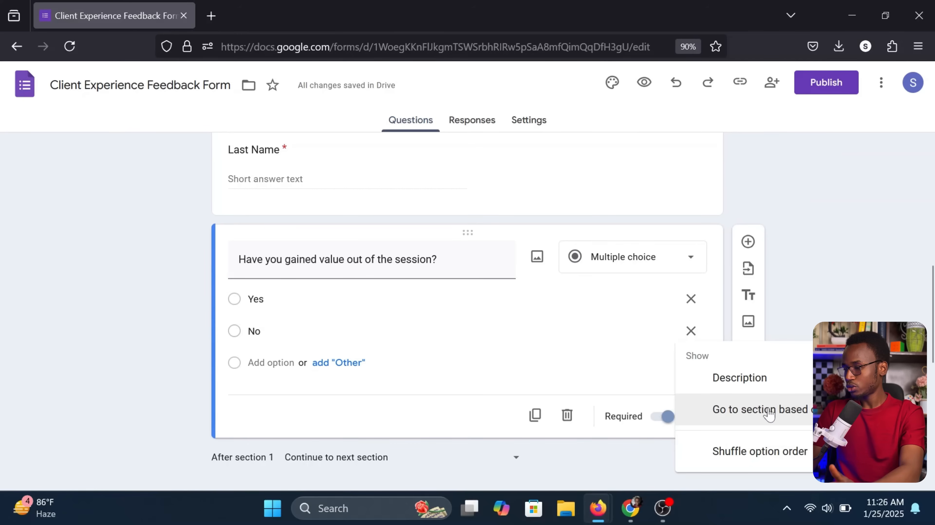
left_click(777, 411)
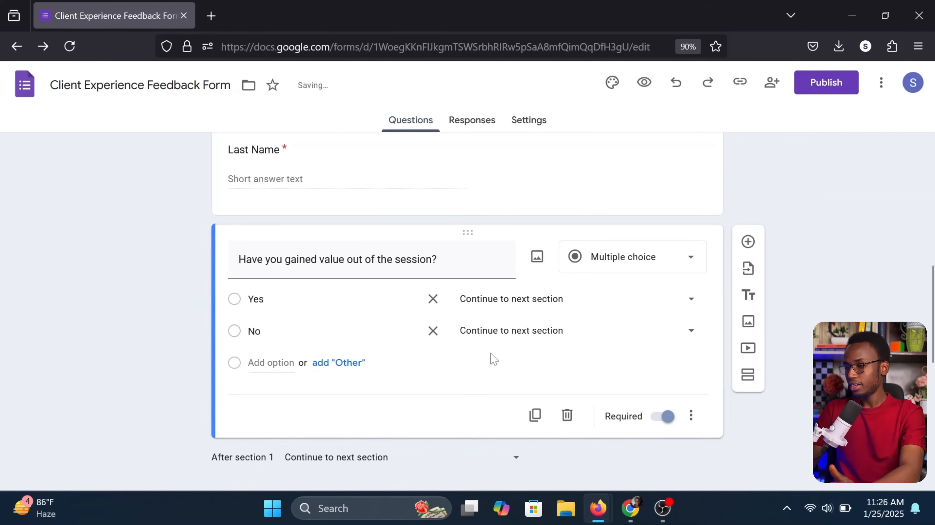
left_click(478, 308)
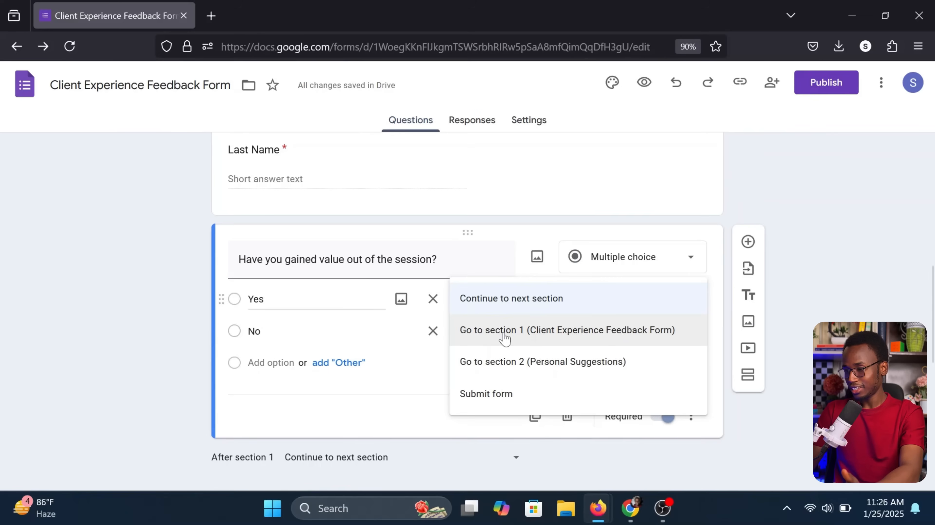
left_click(540, 369)
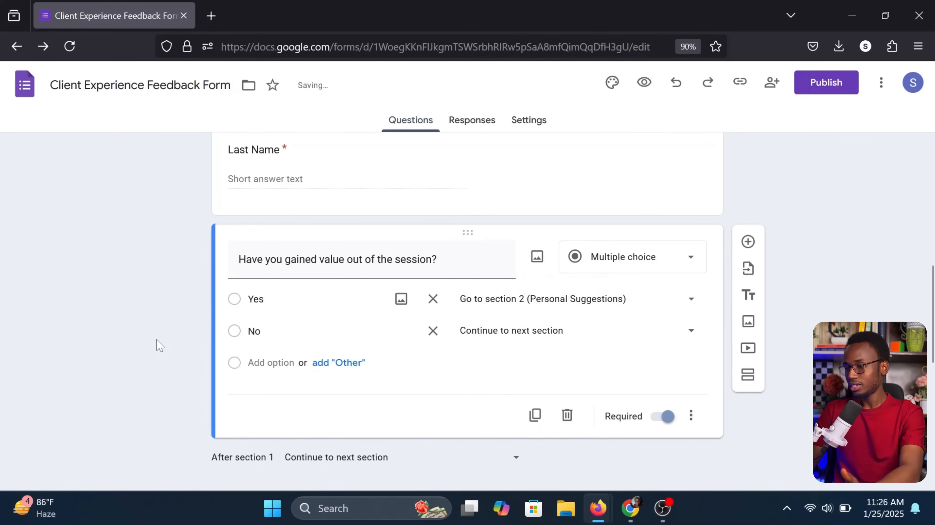
scroll(159, 346, "down", 6)
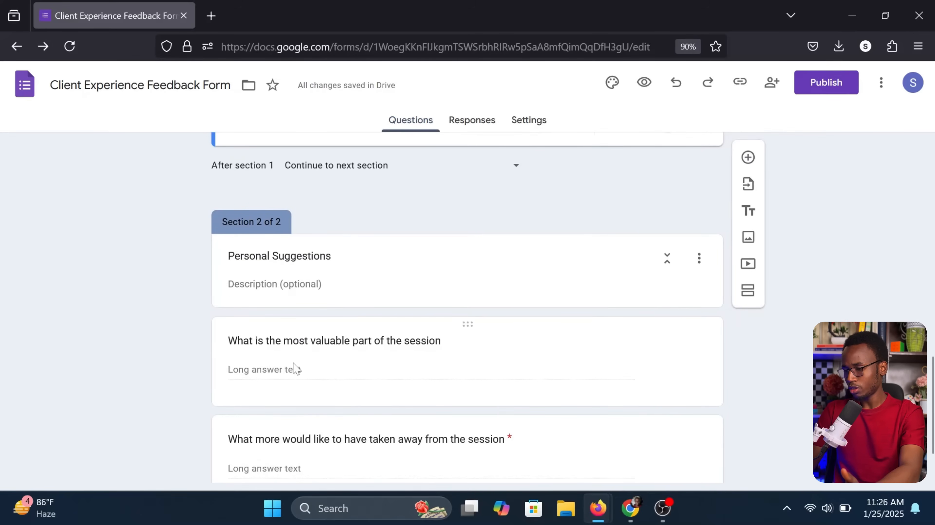
scroll(296, 368, "up", 4)
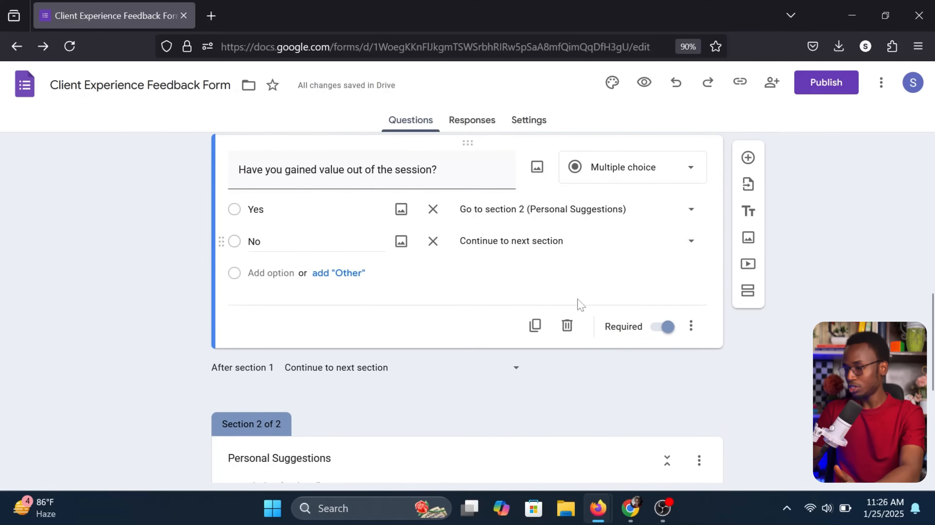
scroll(546, 252, "down", 3)
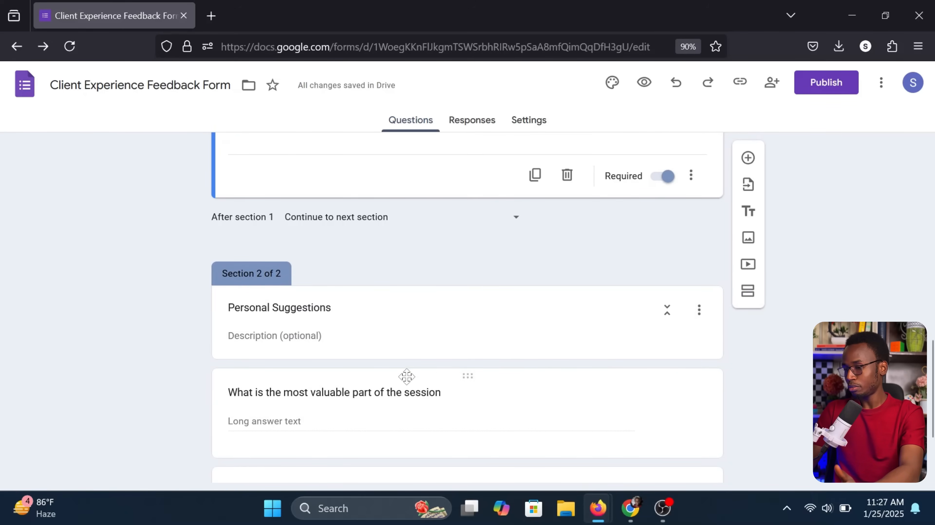
scroll(373, 379, "down", 3)
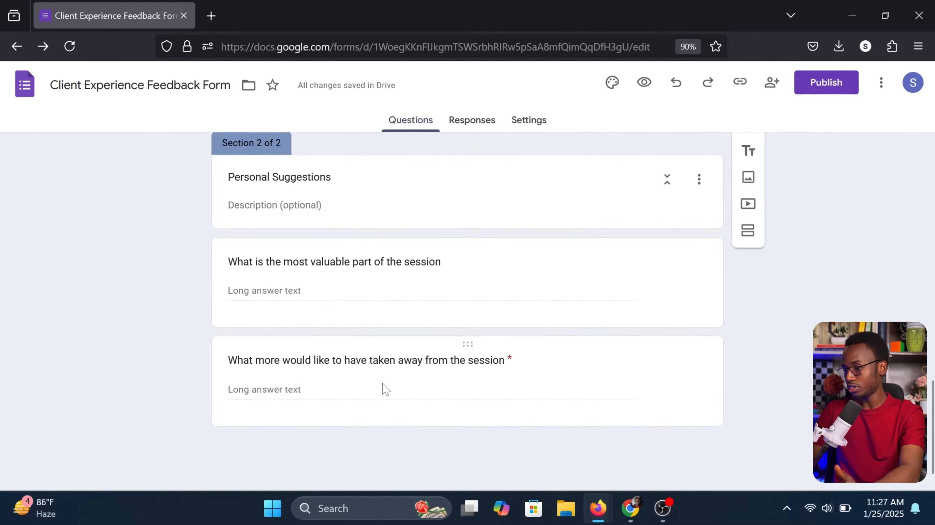
left_click(717, 275)
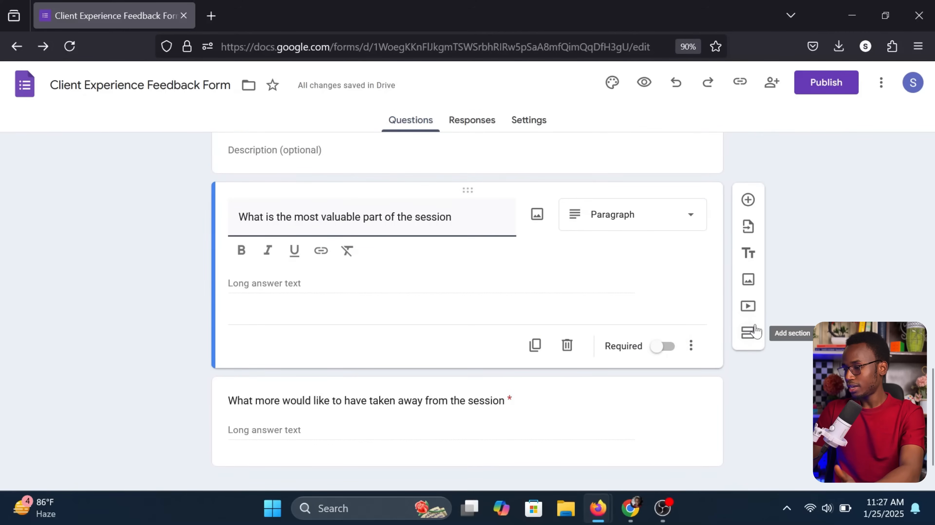
Insert a new section titled 'Personal Suggestion' after the valuable-part question
left_click(746, 334)
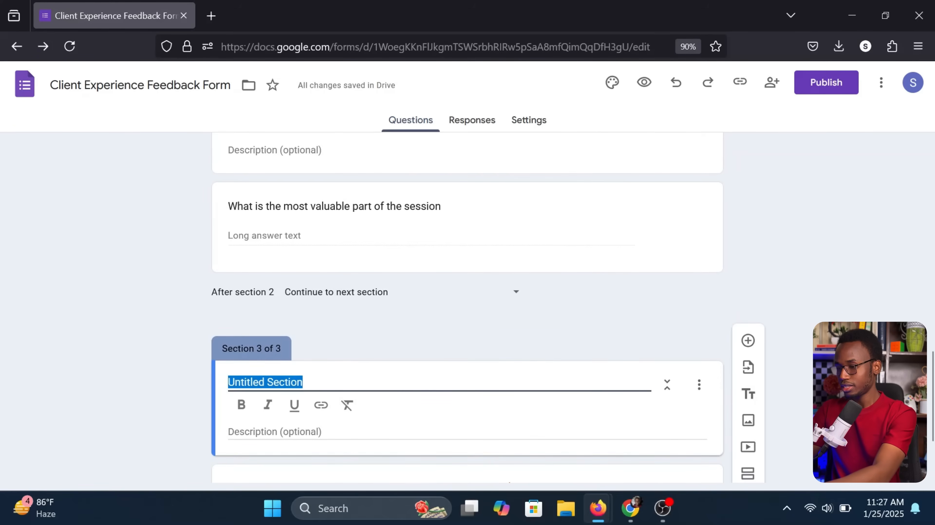
type("Personal Su")
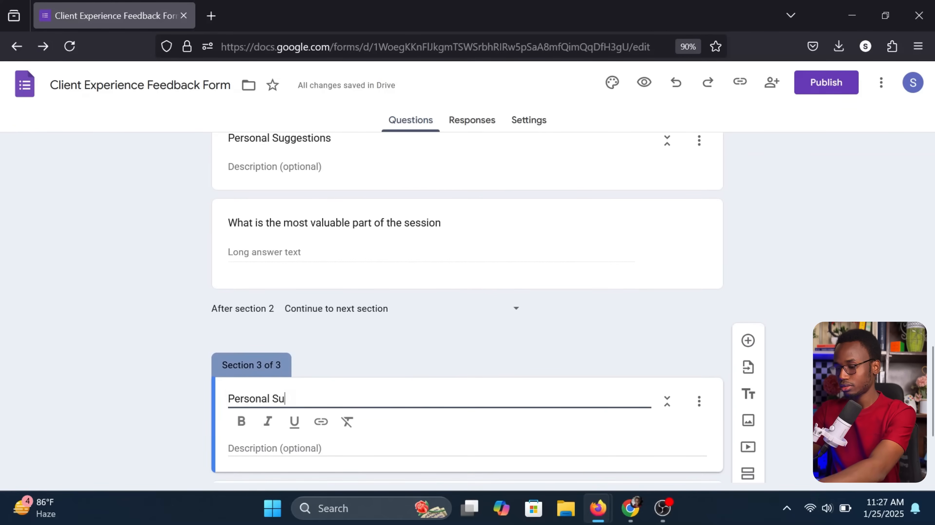
type("ggestion")
left_click(186, 386)
scroll(189, 387, "down", 3)
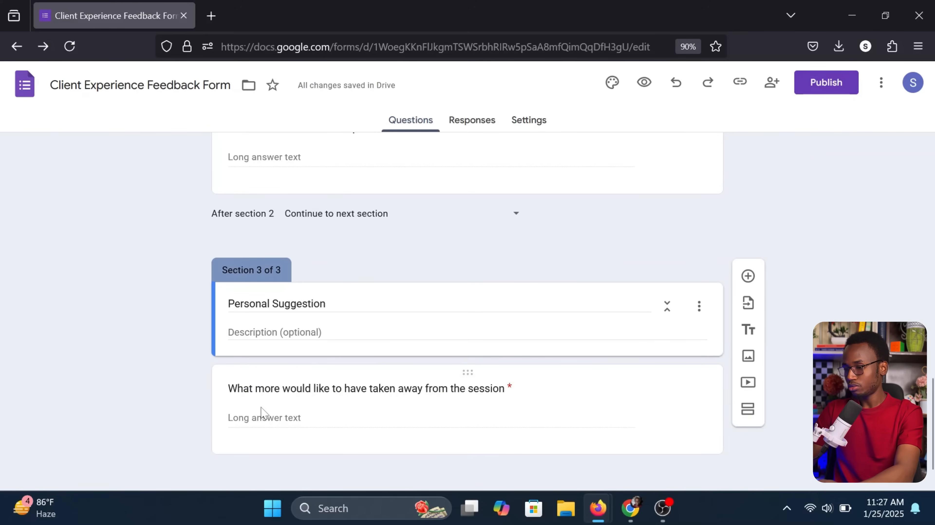
scroll(261, 414, "up", 10)
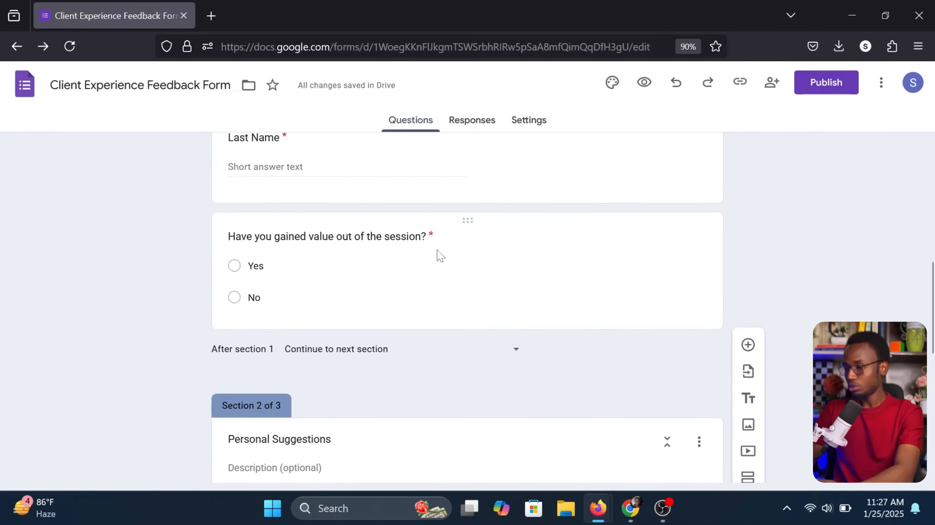
Route No answers on the gained-value question to section 3 (Personal Suggestion)
left_click(440, 254)
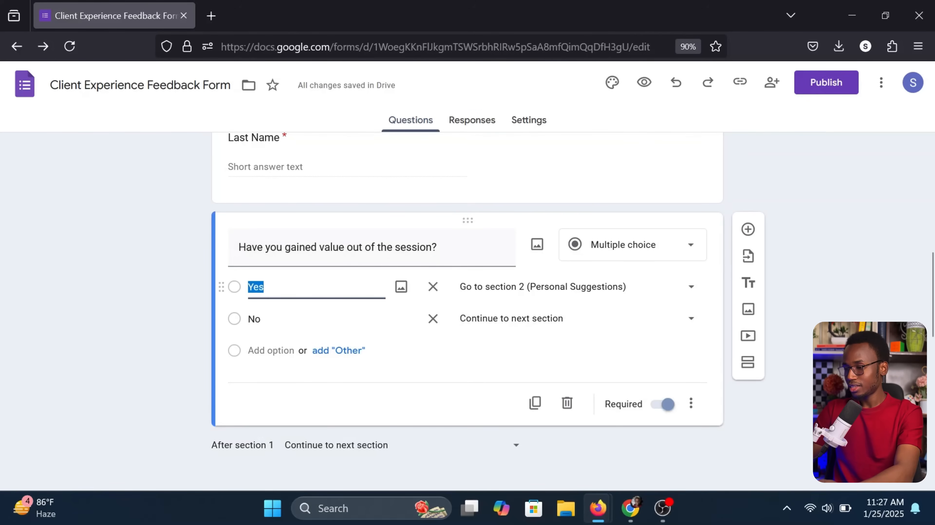
scroll(312, 399, "down", 5)
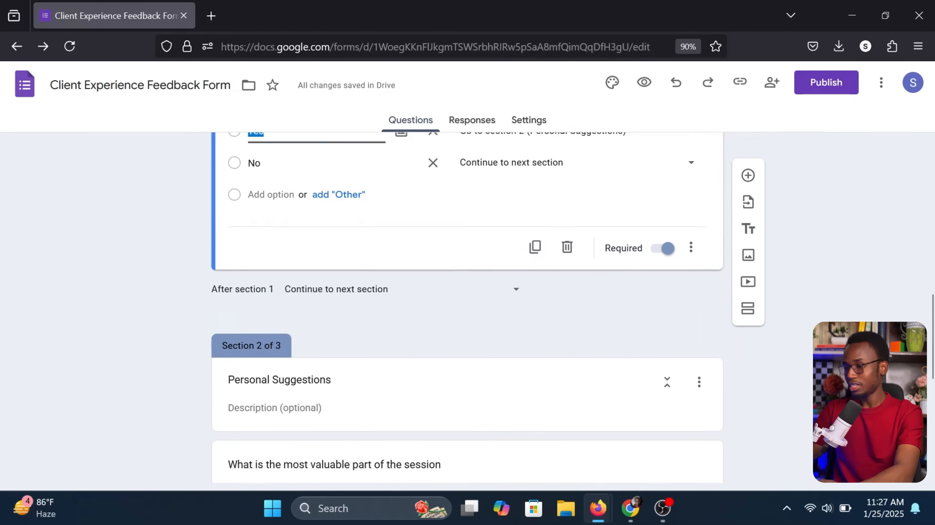
scroll(287, 298, "up", 4)
left_click(615, 295)
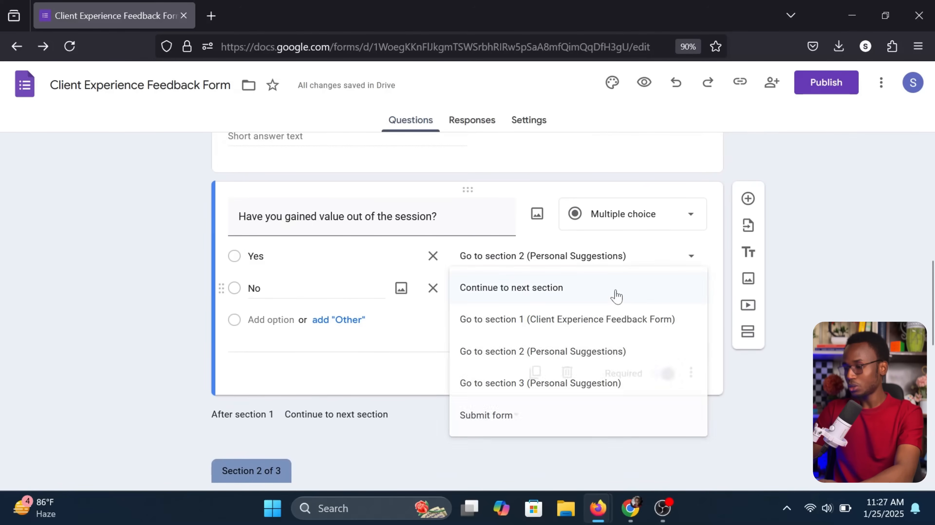
left_click(545, 383)
scroll(545, 383, "down", 10)
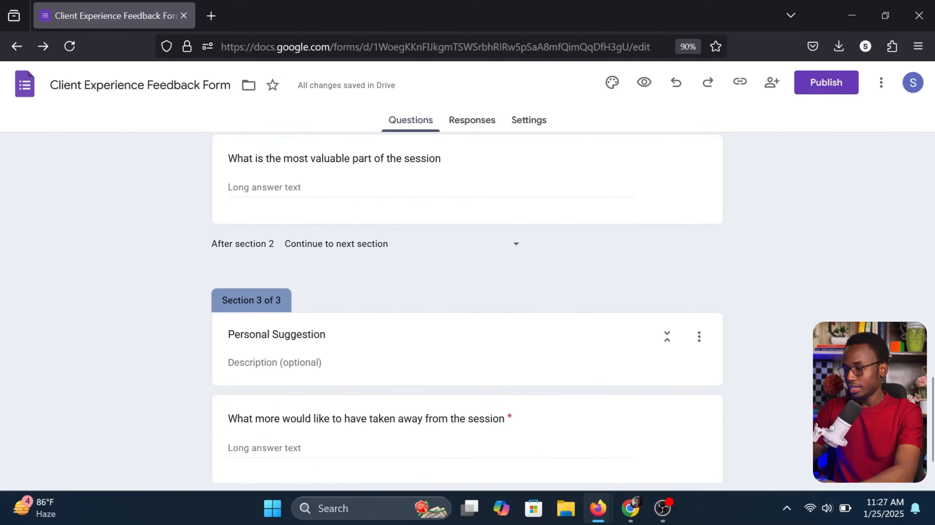
scroll(713, 350, "down", 1)
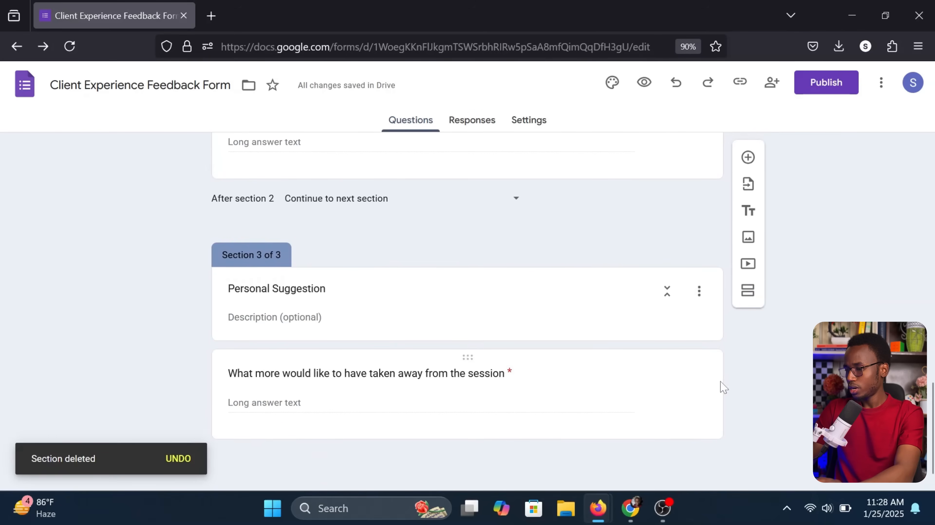
Add a section named 'Testimonial' at the end of the form
left_click(708, 410)
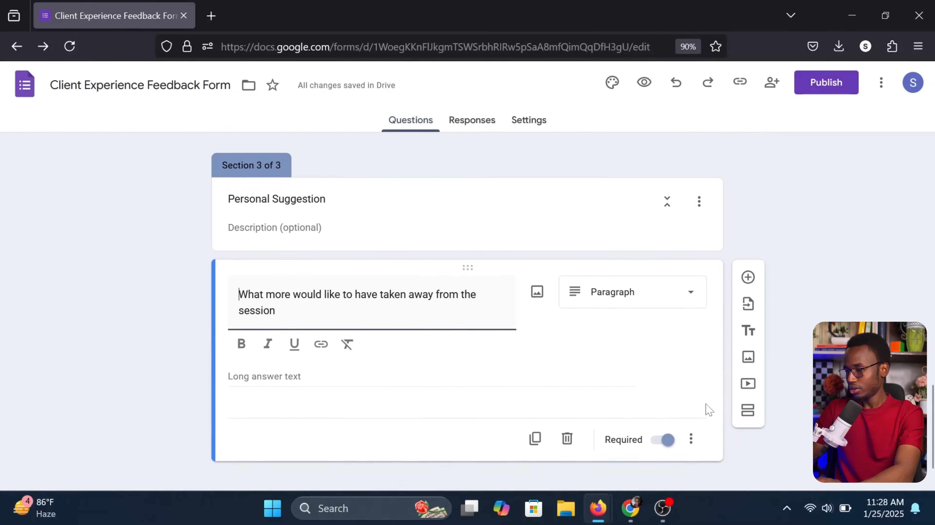
left_click(714, 420)
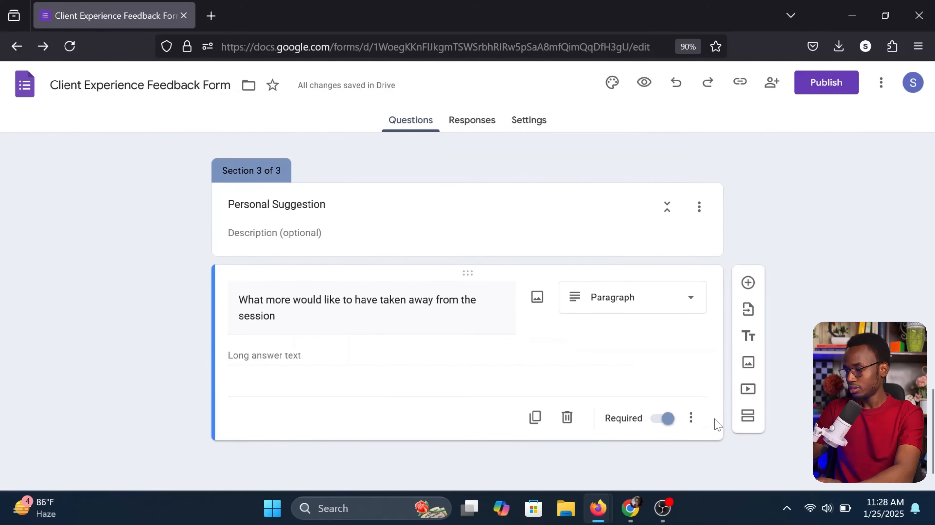
left_click(749, 421)
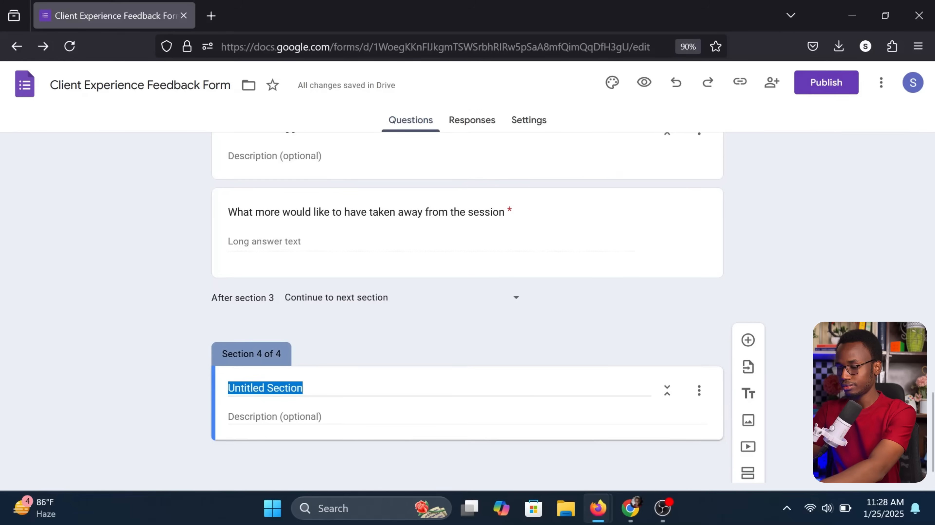
type("Testimonial")
left_click(163, 409)
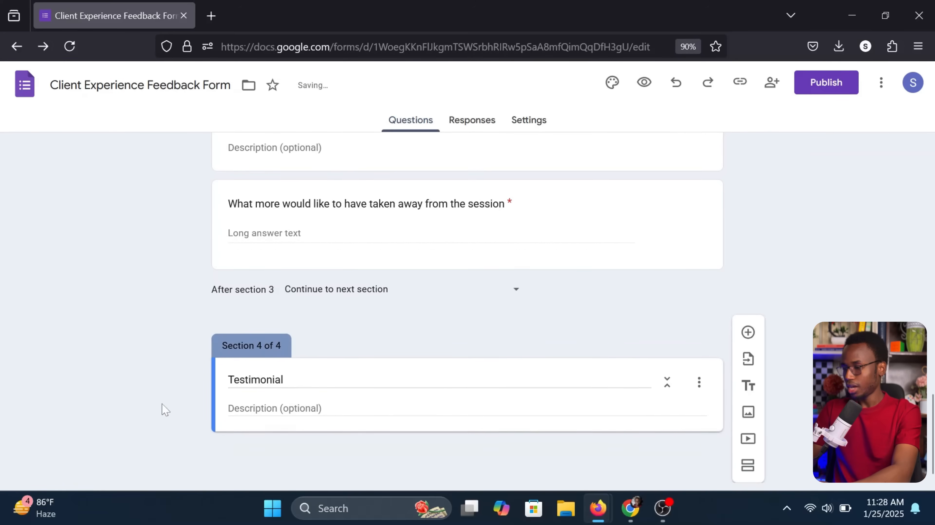
Add the question 'Write about your overall experience' to the Testimonial section
left_click(748, 341)
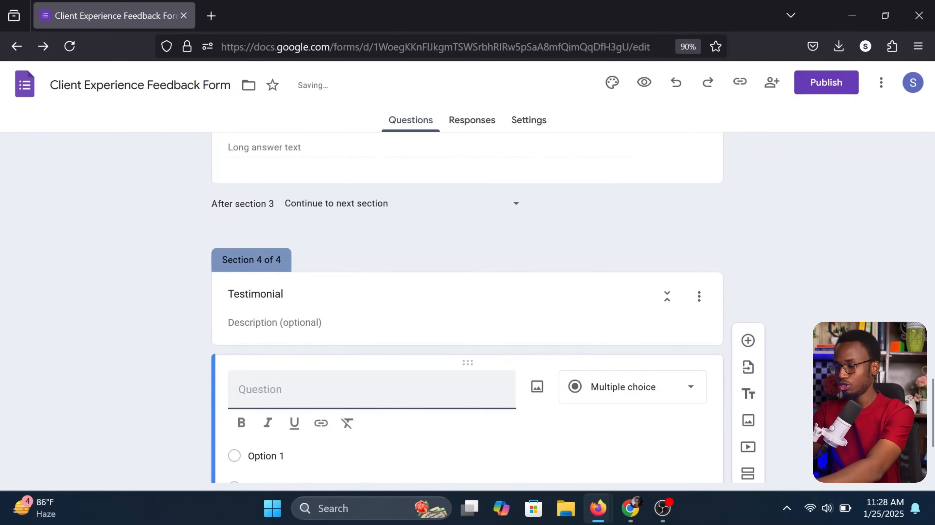
type("Write about your overall experience")
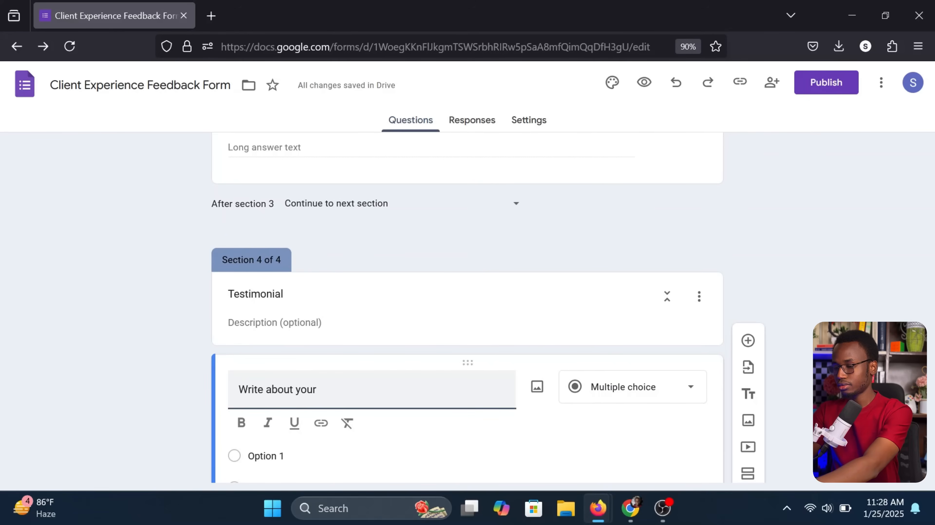
left_click(564, 434)
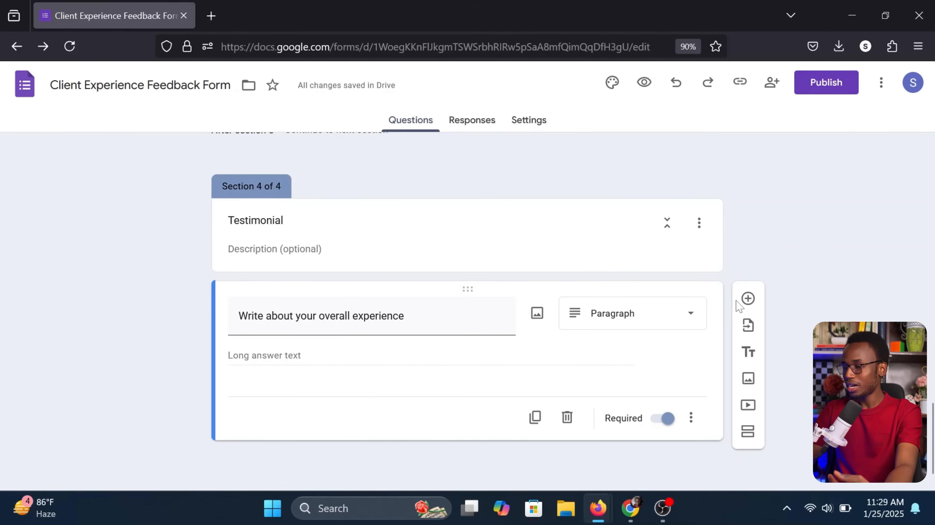
Add a star Rating question titled 'How much start would you give?'
left_click(747, 299)
type("How much start would you give?")
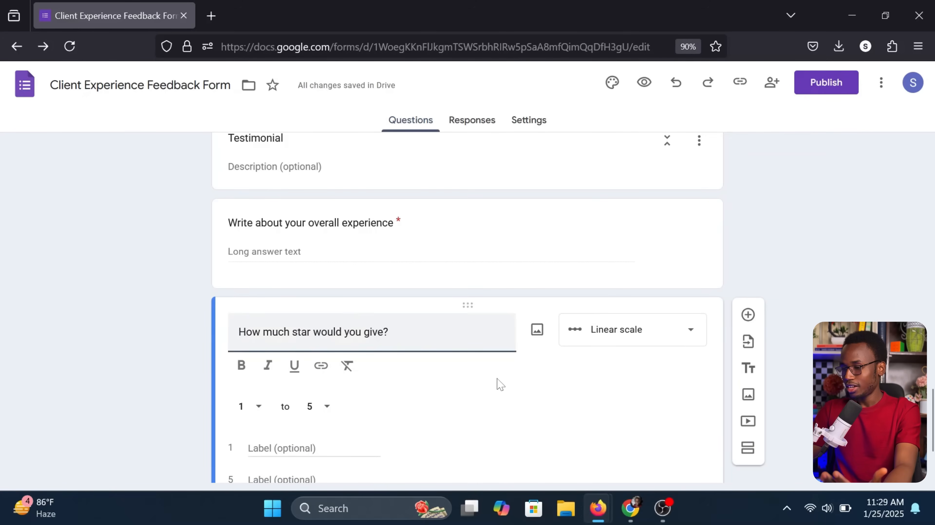
left_click(526, 387)
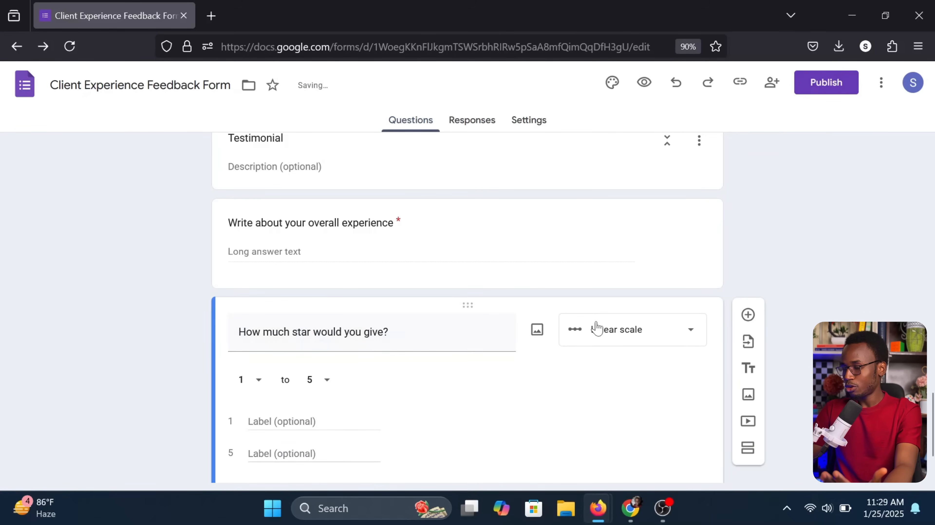
left_click(617, 333)
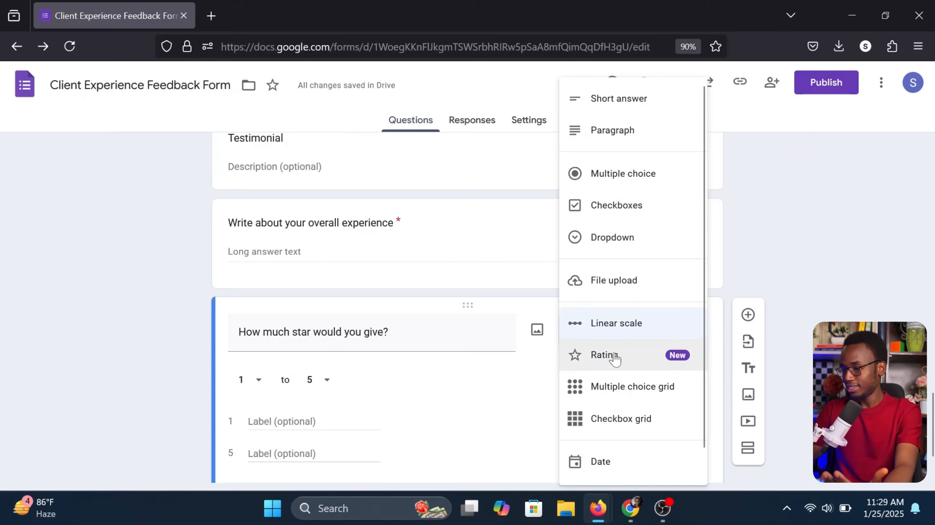
left_click(612, 356)
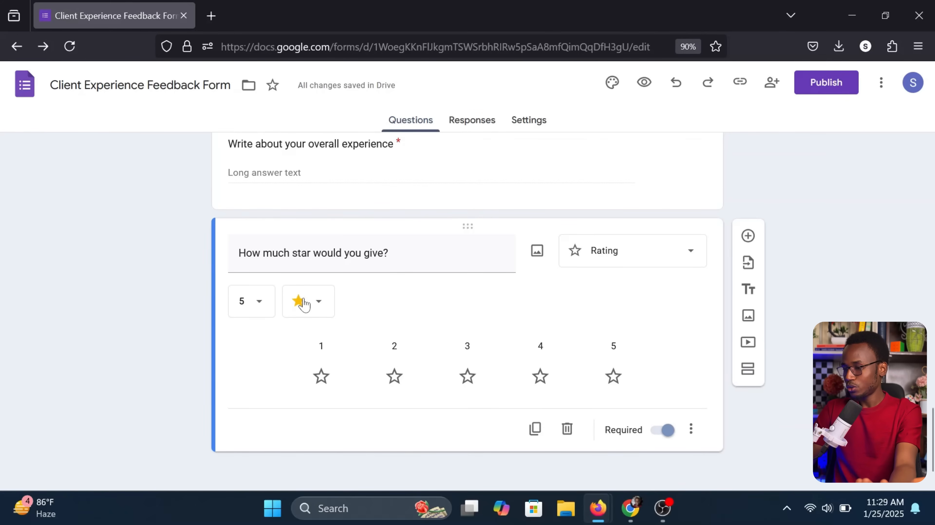
scroll(304, 304, "up", 15)
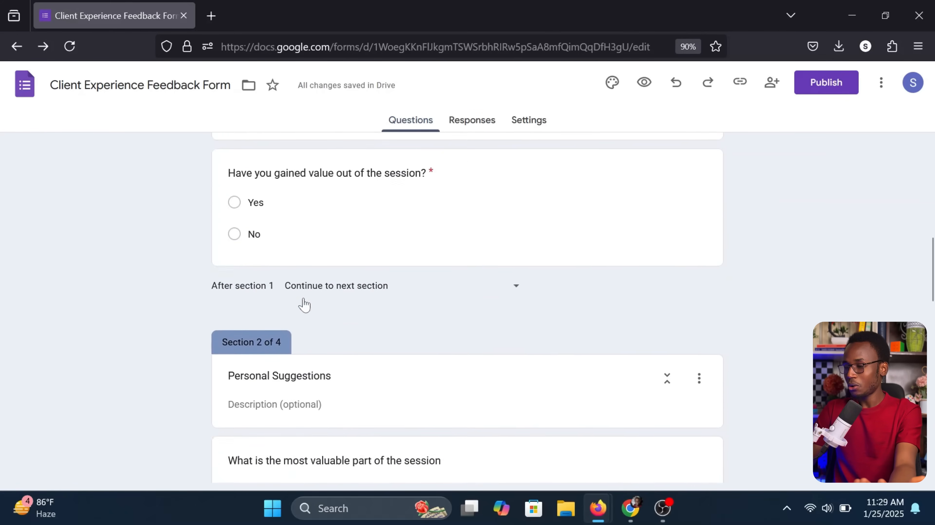
scroll(304, 303, "up", 10)
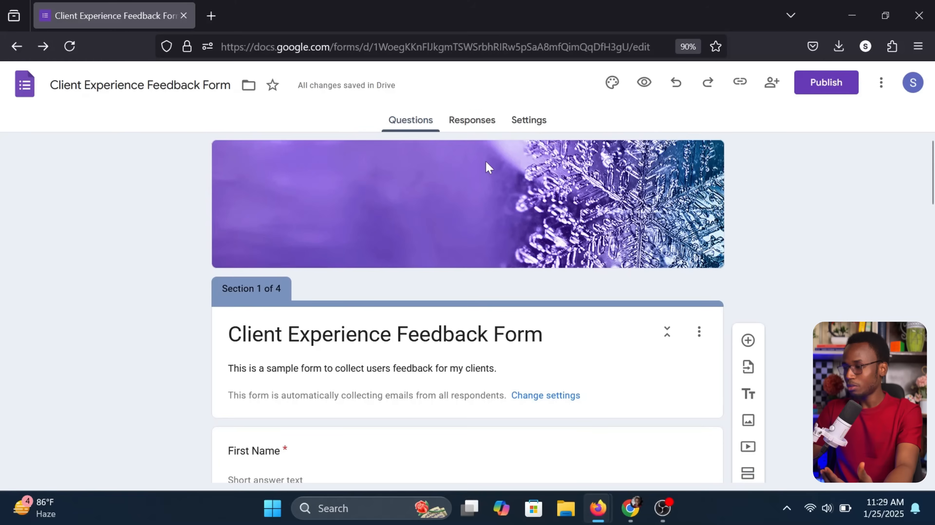
Open the form preview and tick the option to record your email
left_click(645, 82)
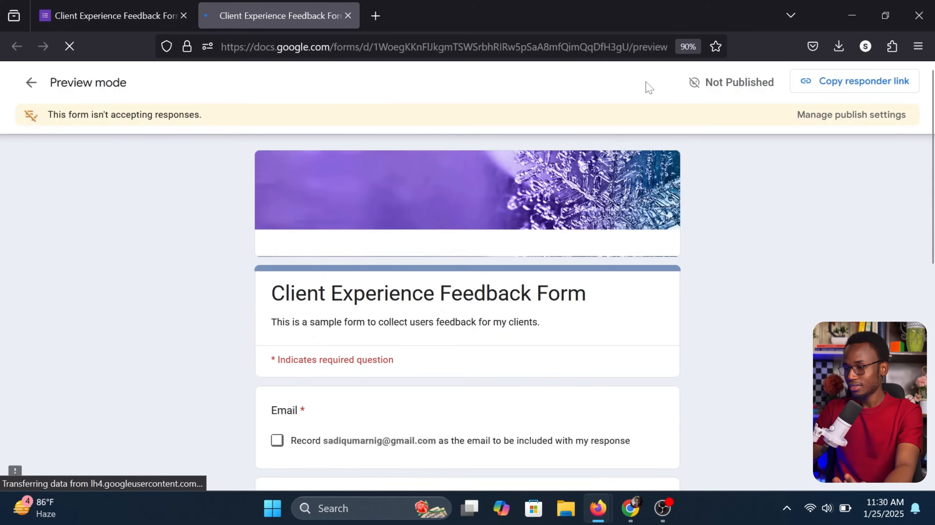
scroll(647, 193, "down", 3)
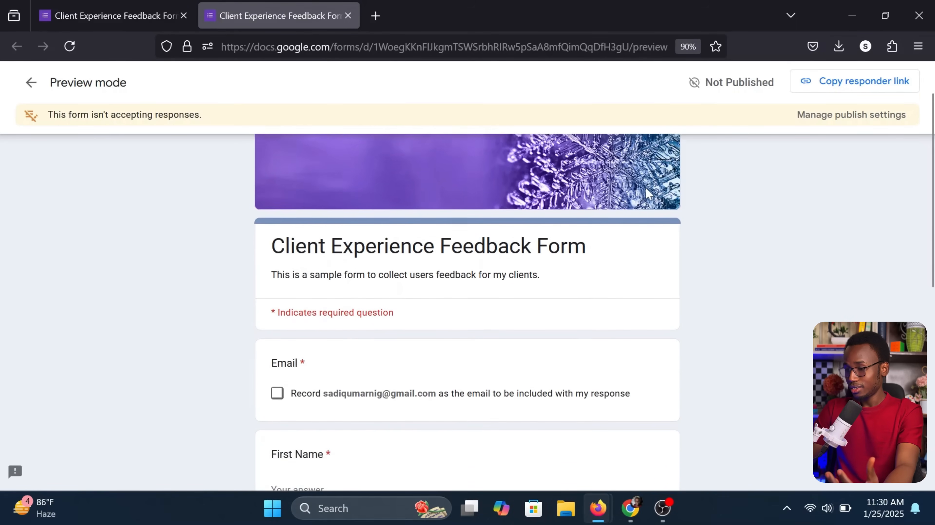
scroll(648, 193, "up", 1)
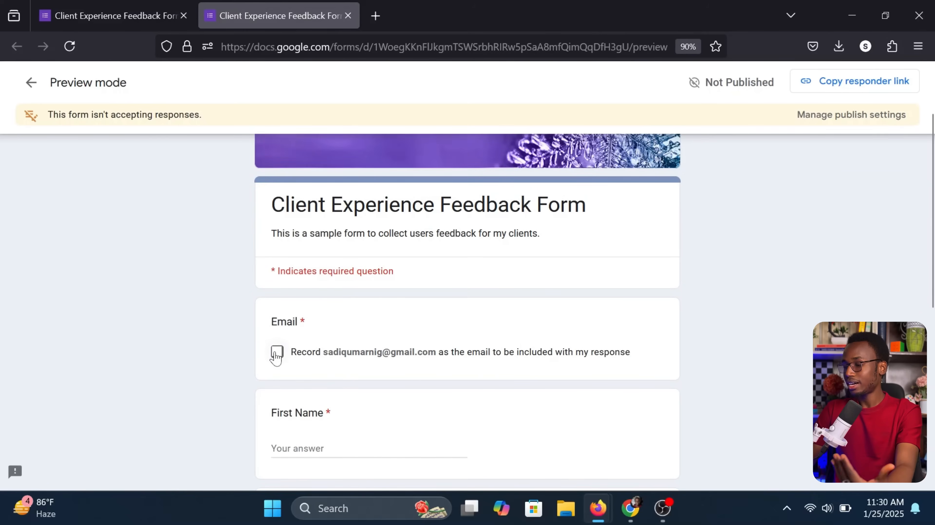
left_click(277, 352)
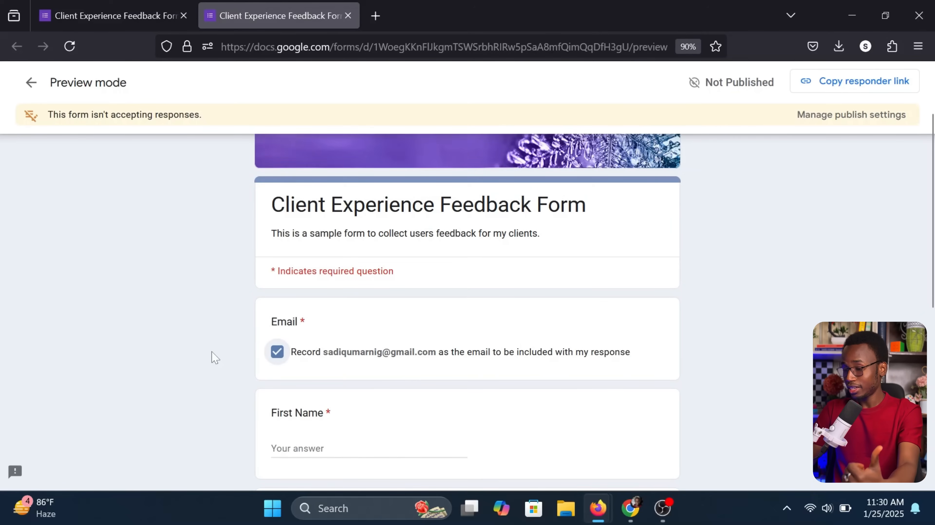
Fill in the First Name and Last Name answers, then continue to the next section
scroll(214, 357, "down", 1)
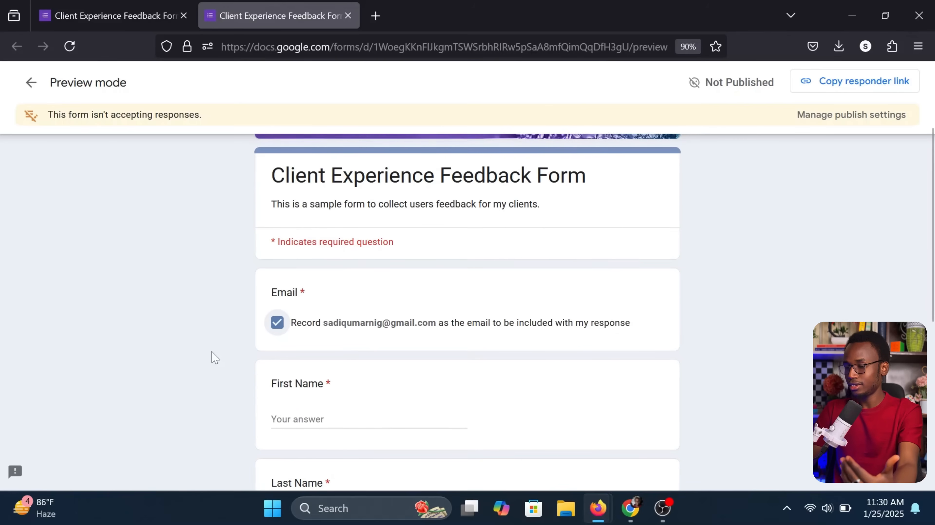
scroll(212, 357, "down", 2)
left_click(297, 357)
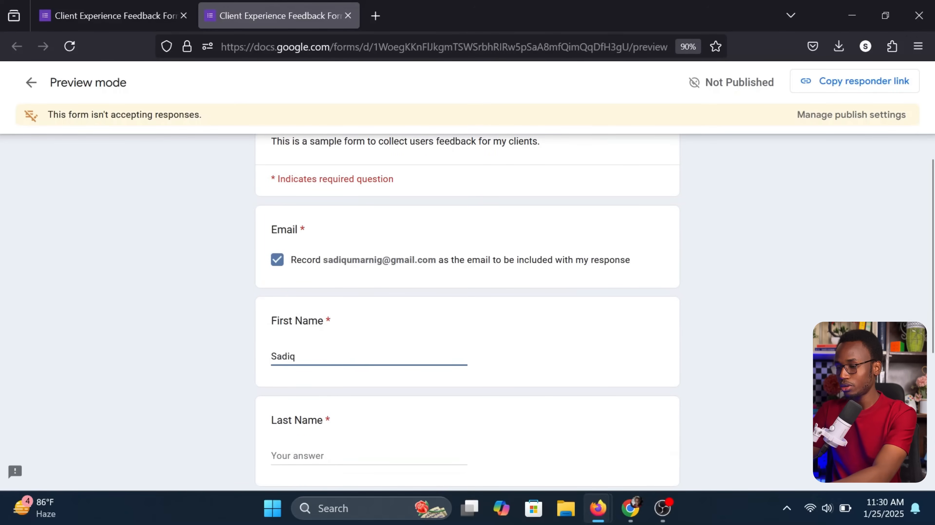
scroll(467, 313, "down", 2)
key("Tab")
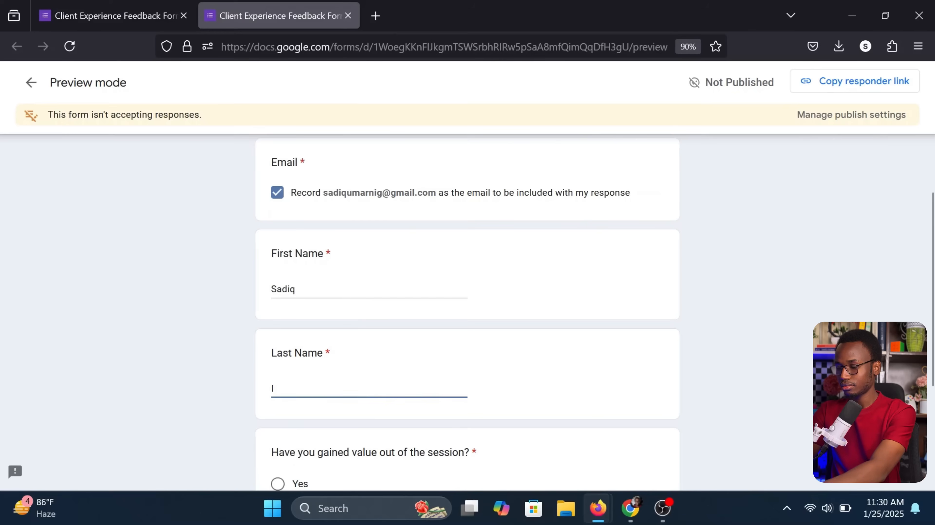
left_click(225, 366)
scroll(208, 360, "down", 5)
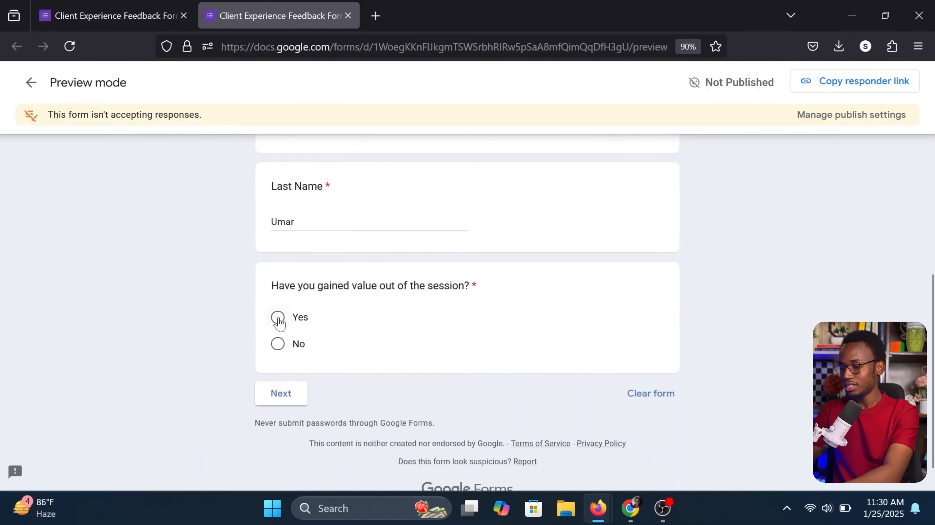
left_click(281, 394)
Go back to the first section, change the session-value answer to No, and continue
scroll(283, 404, "down", 2)
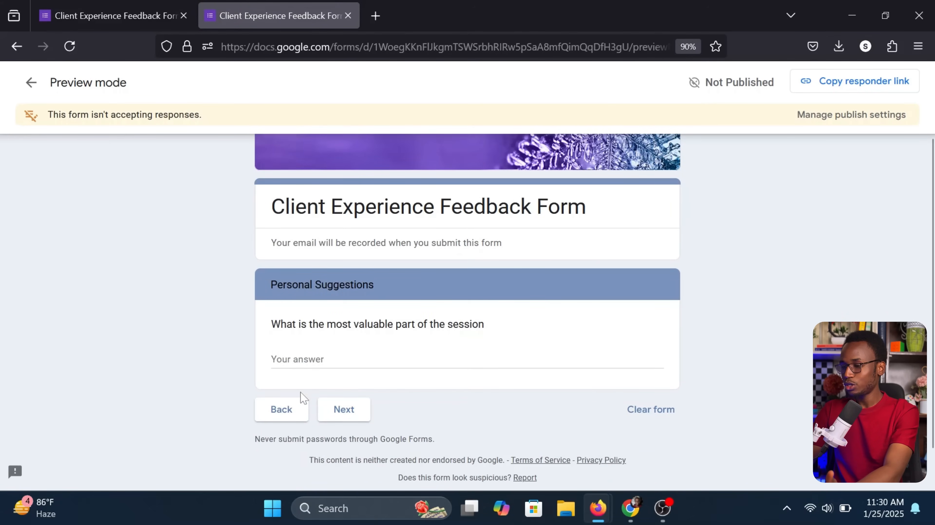
left_click(281, 409)
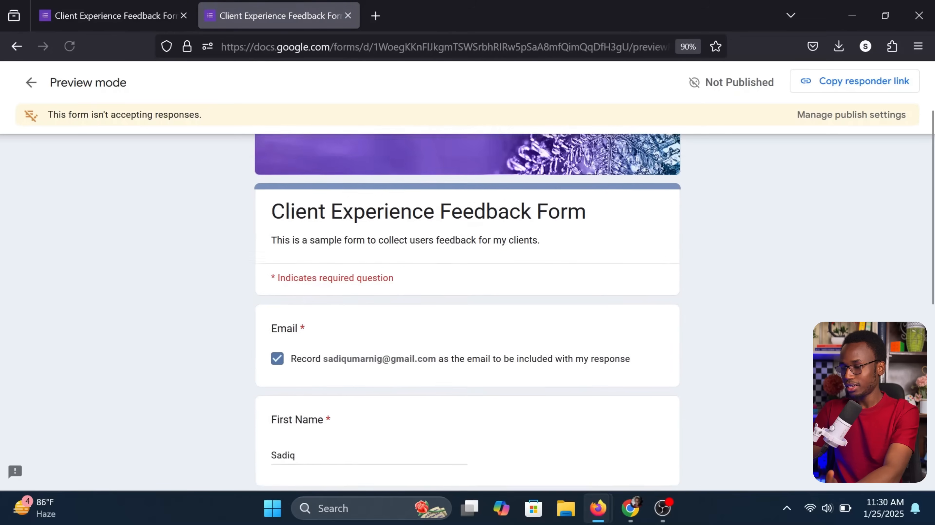
scroll(278, 403, "down", 4)
left_click(278, 398)
left_click(280, 447)
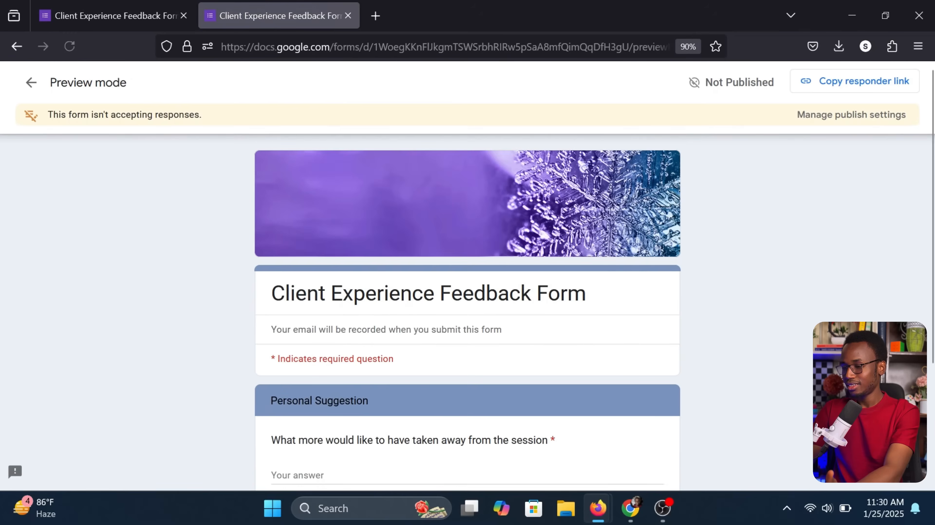
Answer the takeaway question with 'Is all good!' and move on to the Testimonial section
scroll(286, 350, "down", 4)
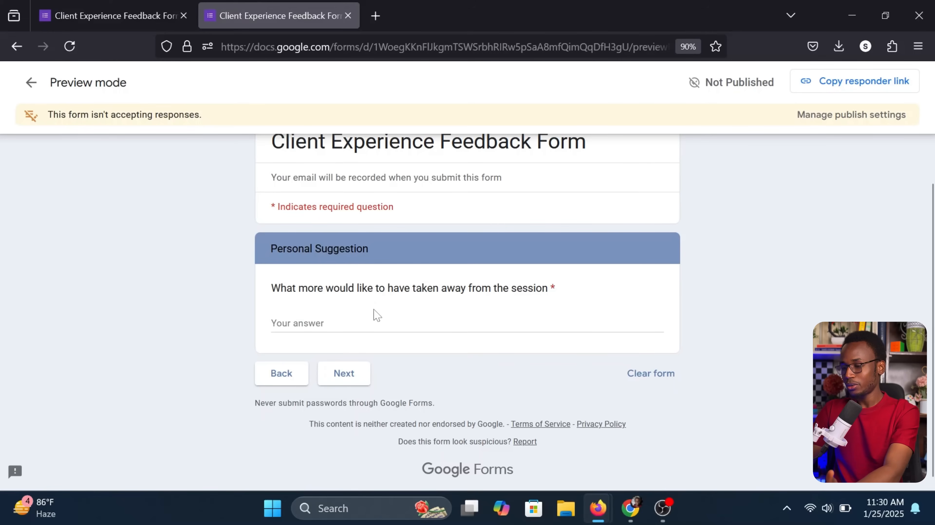
left_click(467, 324)
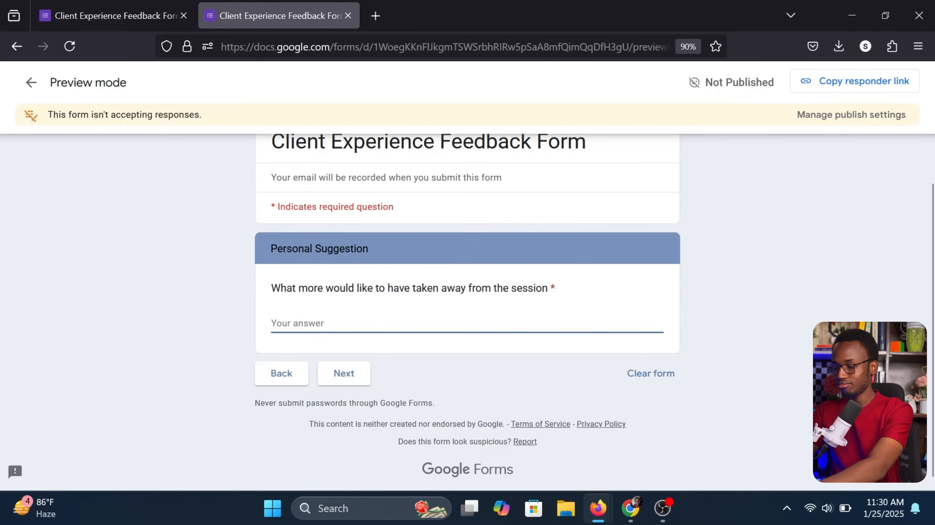
type("Is")
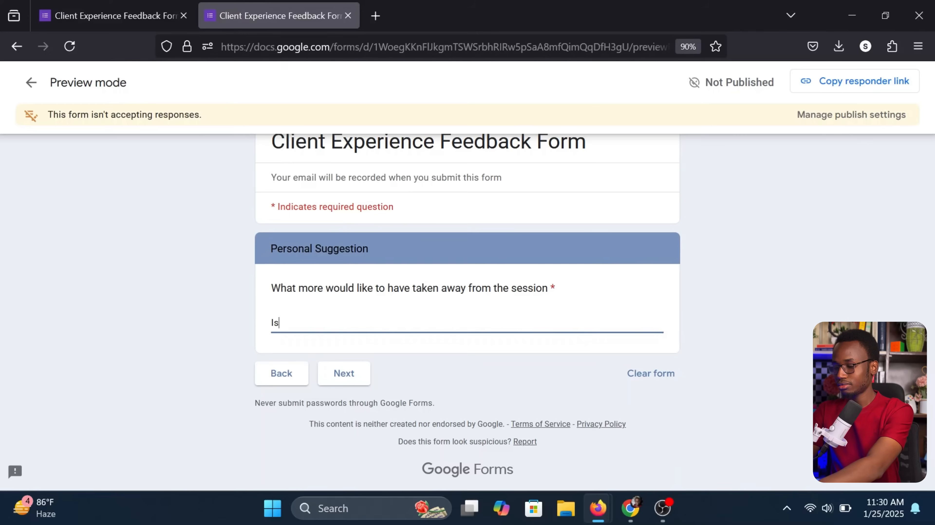
type(" all good!")
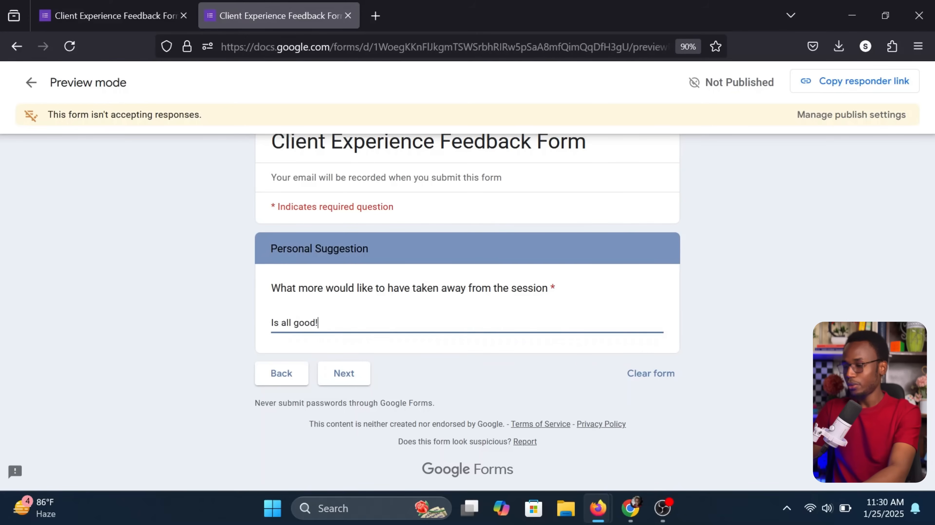
left_click(351, 372)
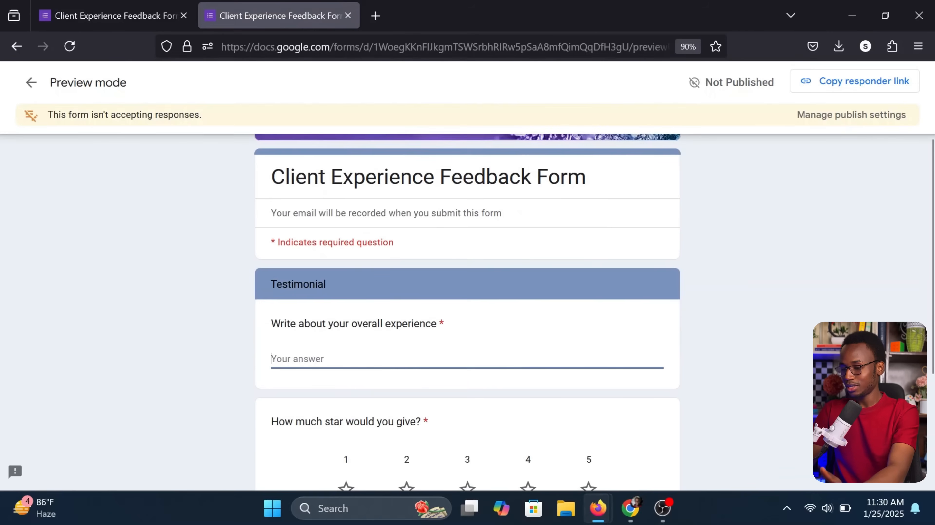
Enter 'I enjoyed the session' as the testimonial and give the session a five-star rating
type("I ")
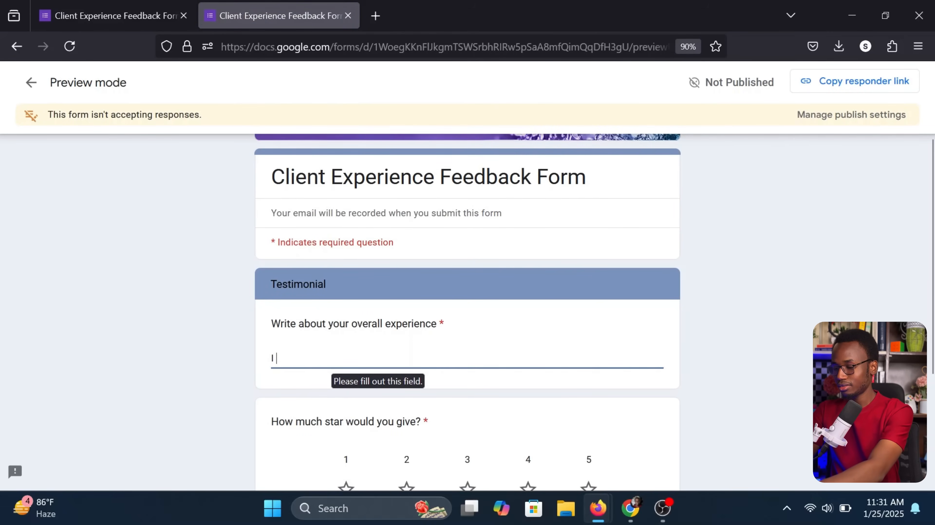
type("enjoyed")
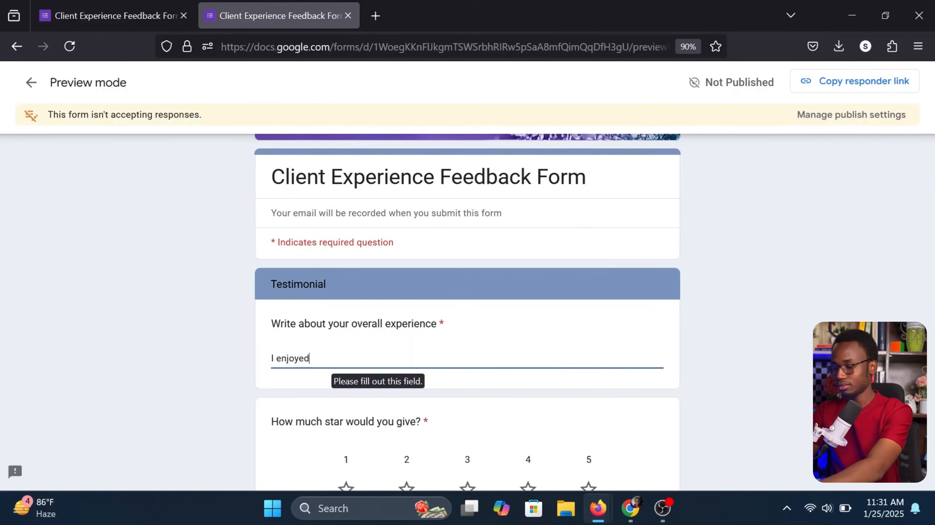
type(" the session!")
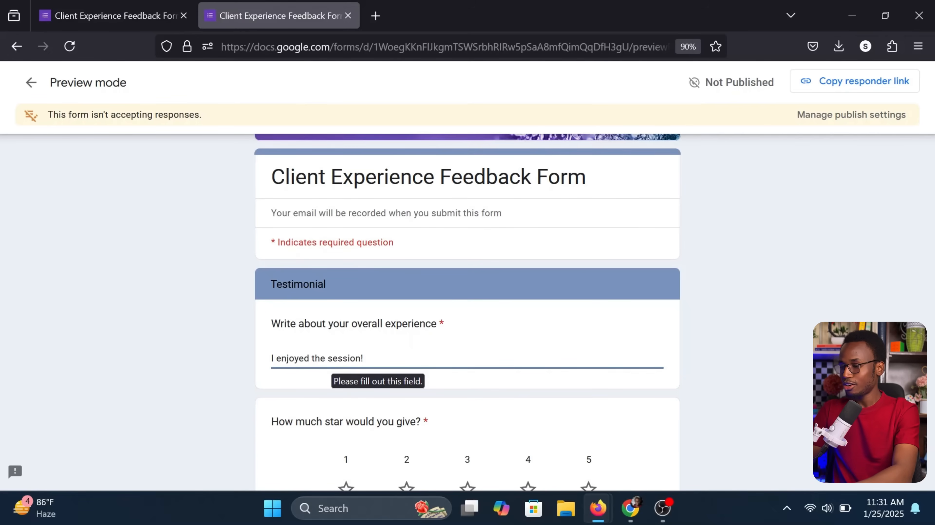
left_click(178, 365)
scroll(178, 365, "down", 3)
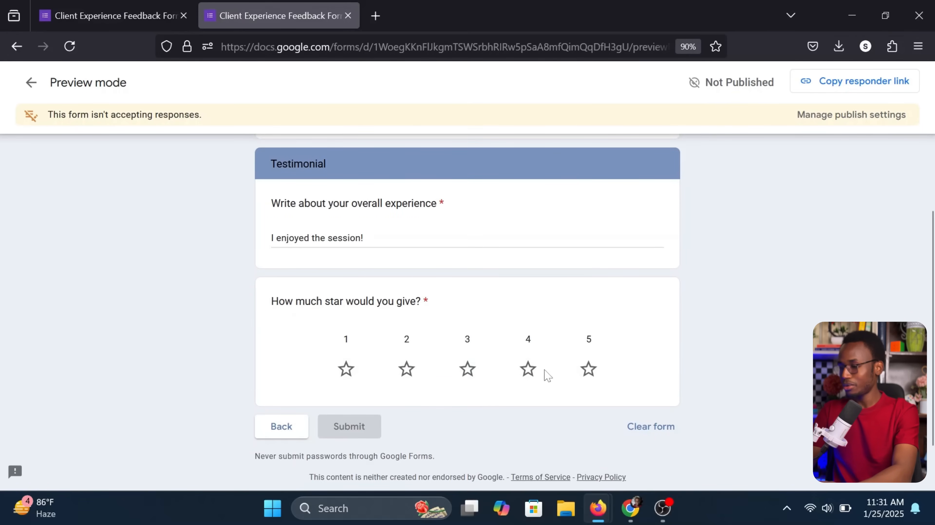
left_click(529, 372)
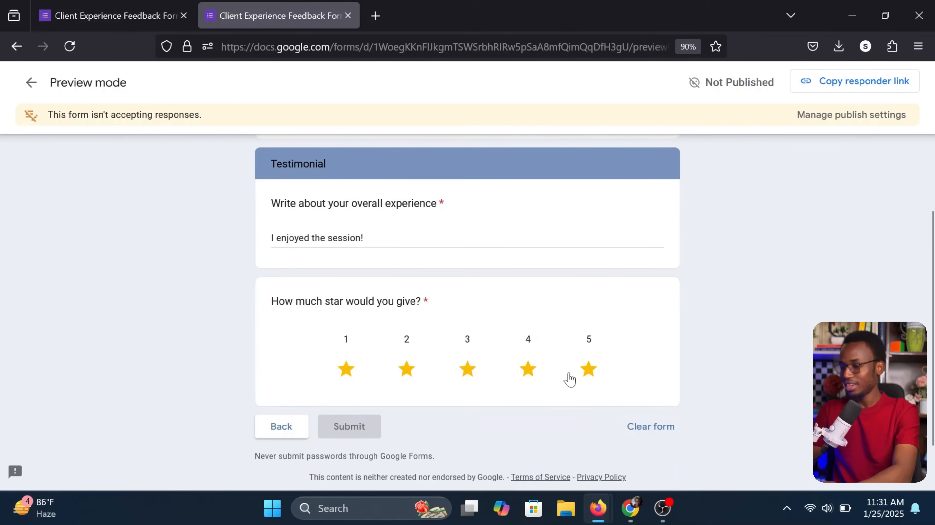
scroll(591, 375, "down", 2)
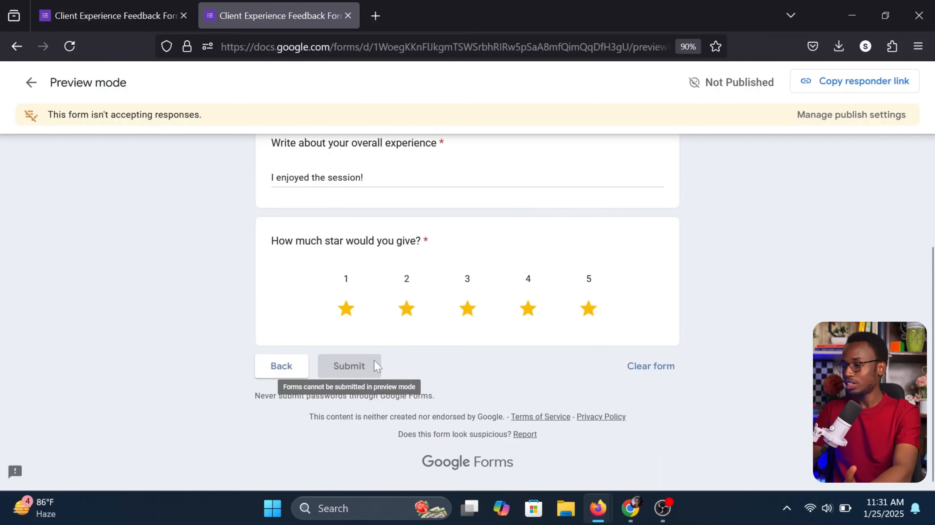
scroll(347, 363, "up", 5)
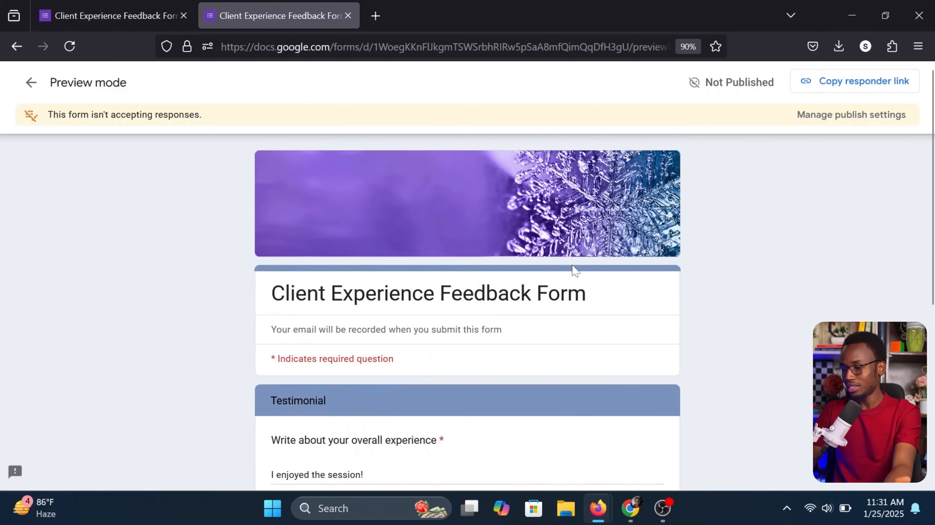
scroll(711, 241, "down", 5)
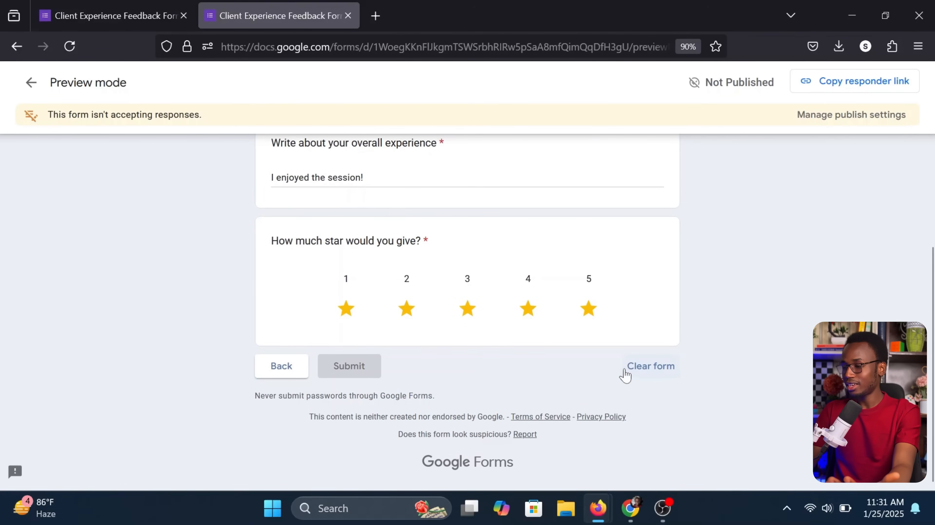
Clear all preview answers with confirmation, then close the preview tab
left_click(658, 364)
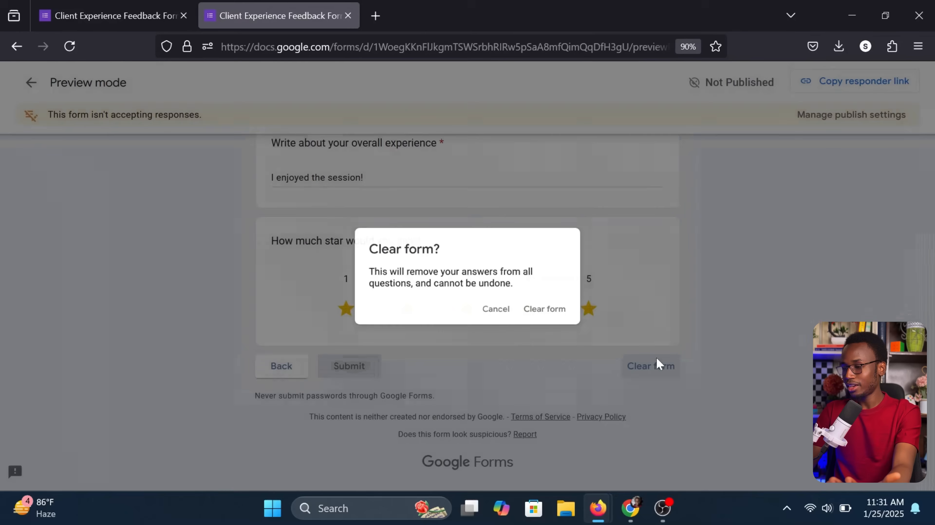
left_click(542, 312)
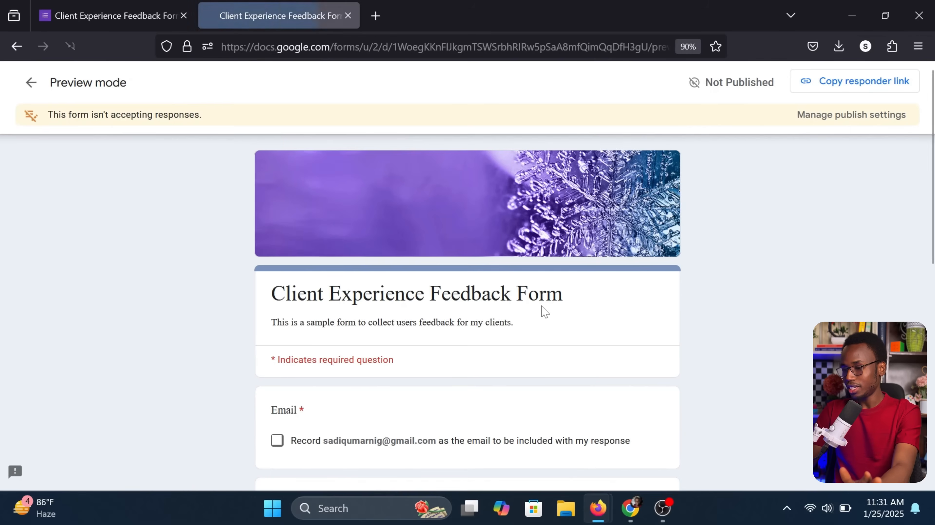
scroll(544, 311, "down", 4)
scroll(382, 264, "down", 4)
scroll(383, 264, "down", 3)
scroll(382, 264, "up", 10)
left_click(347, 16)
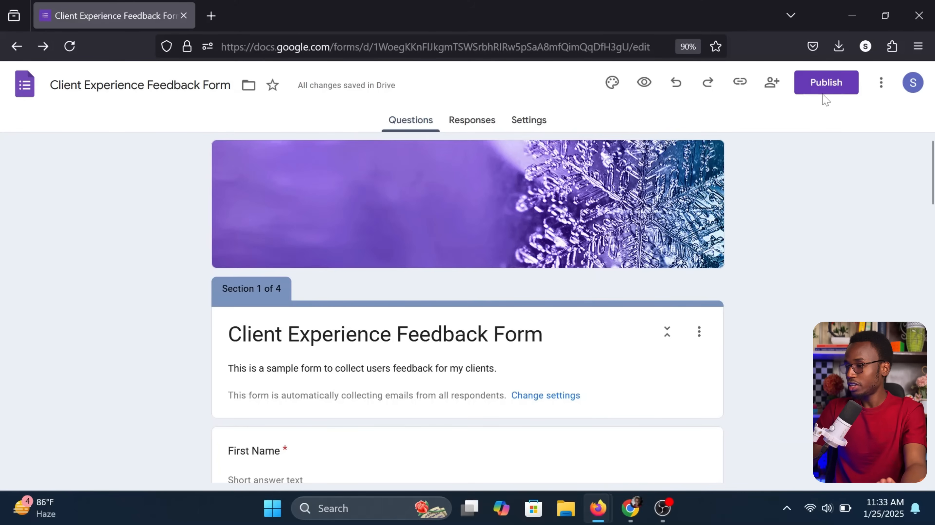
Publish the Client Experience Feedback Form and dismiss the response management tip
left_click(828, 87)
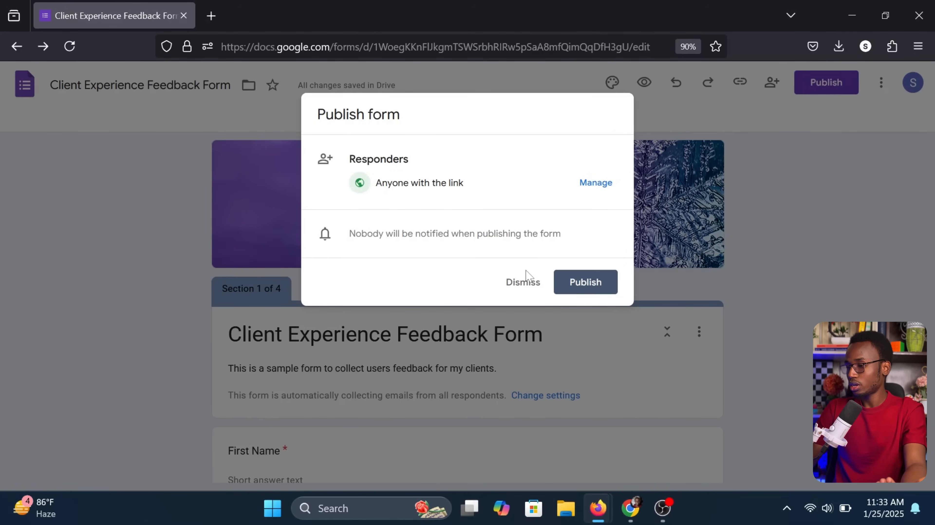
left_click(579, 291)
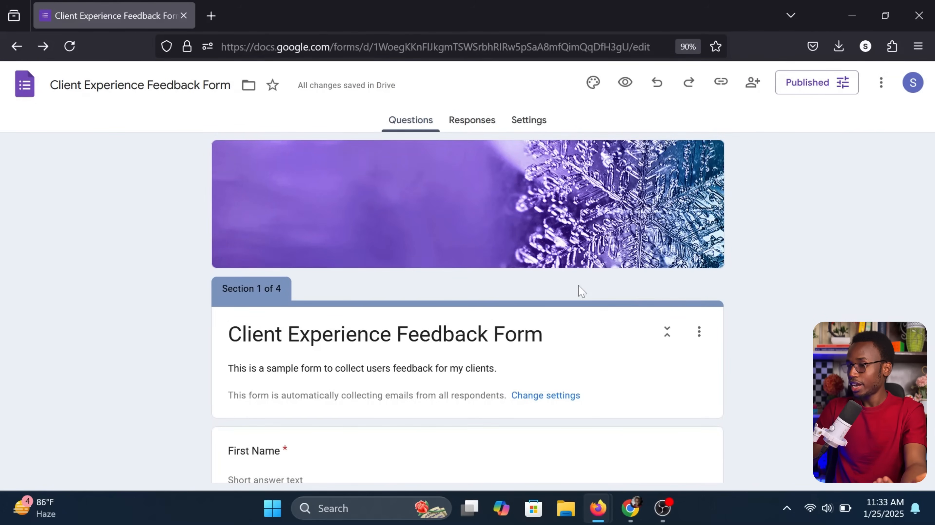
left_click(850, 204)
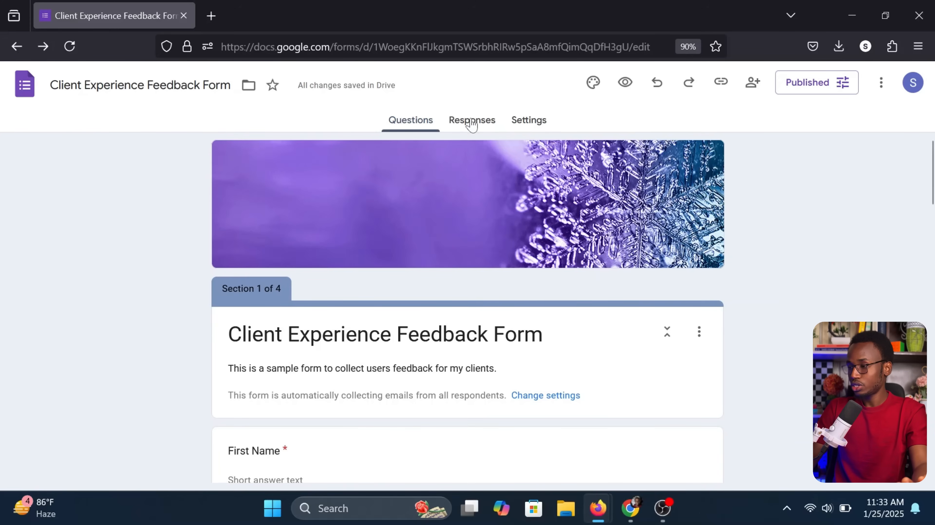
left_click(753, 84)
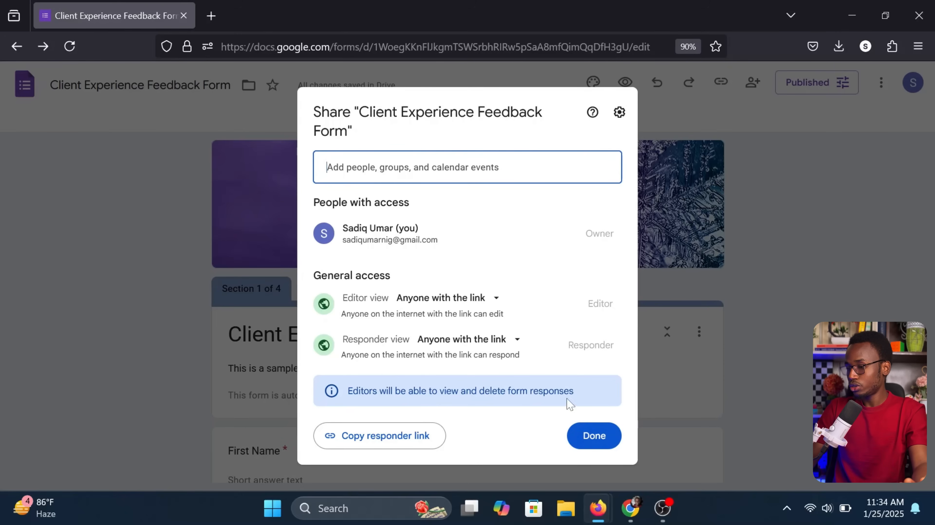
left_click(592, 436)
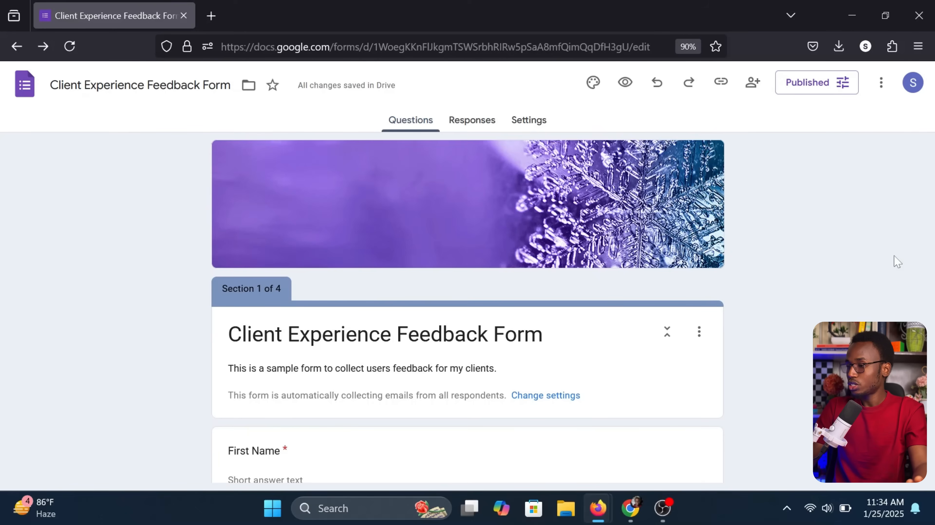
Copy the shortened responder link and load it in a new browser tab
left_click(720, 87)
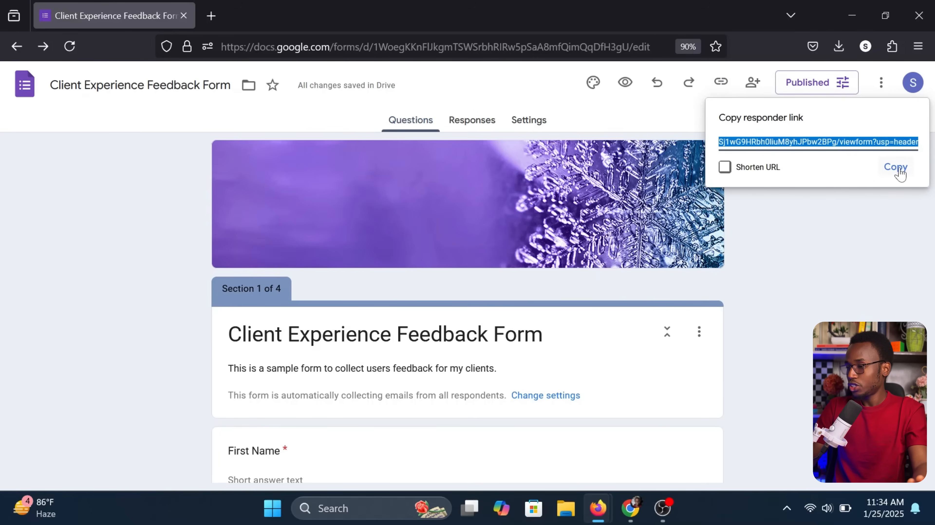
left_click(740, 172)
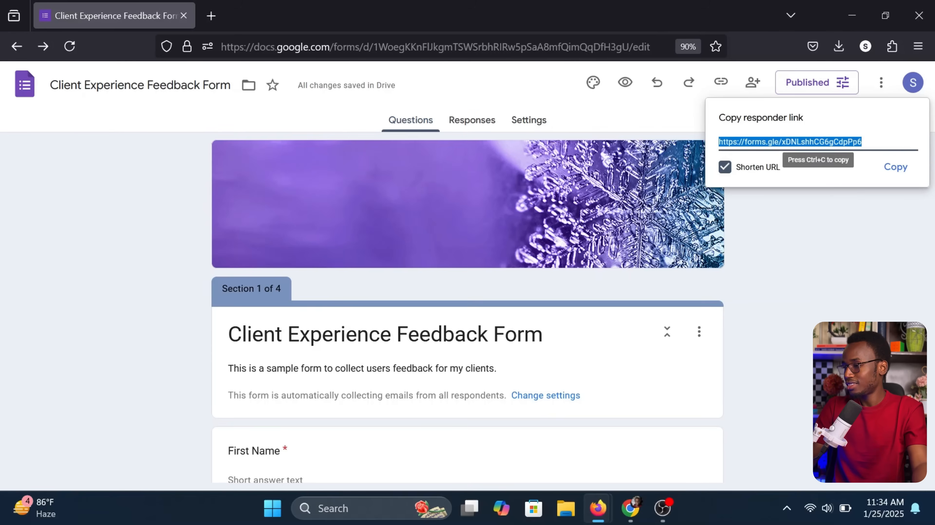
left_click(894, 171)
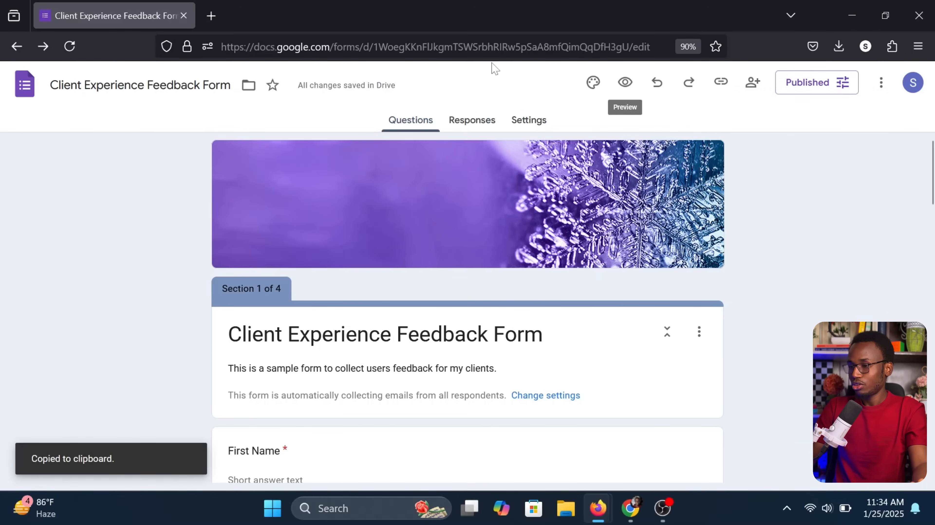
left_click(215, 23)
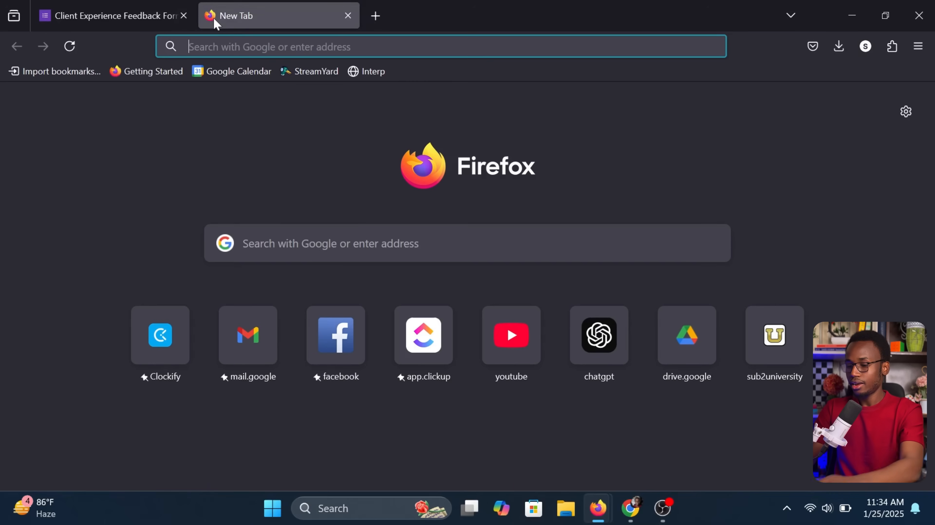
key("ctrl+v")
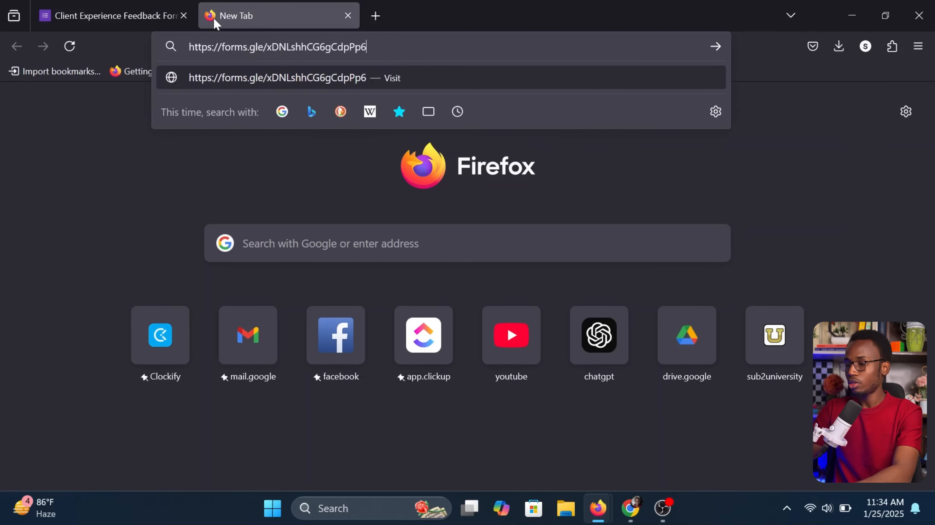
key("Return")
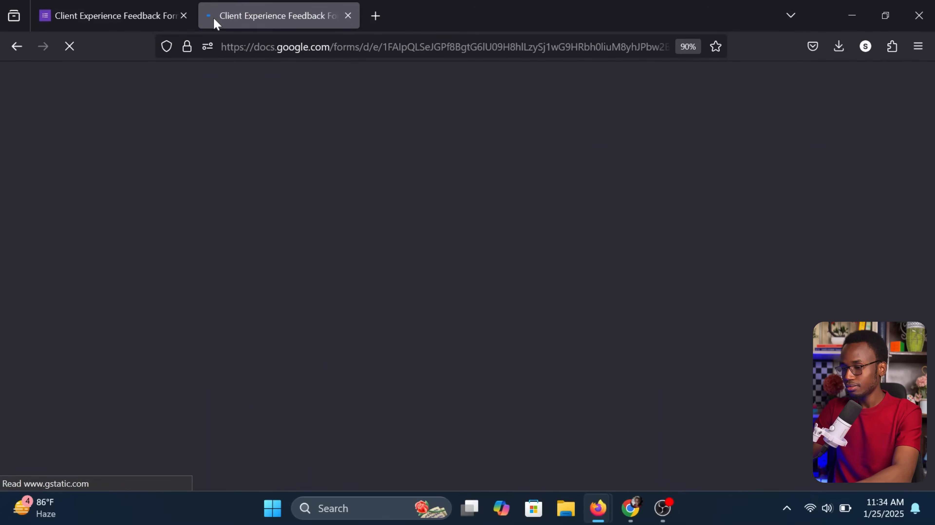
Agree to record email, fill in first and last name, answer Yes, and continue
scroll(275, 125, "down", 2)
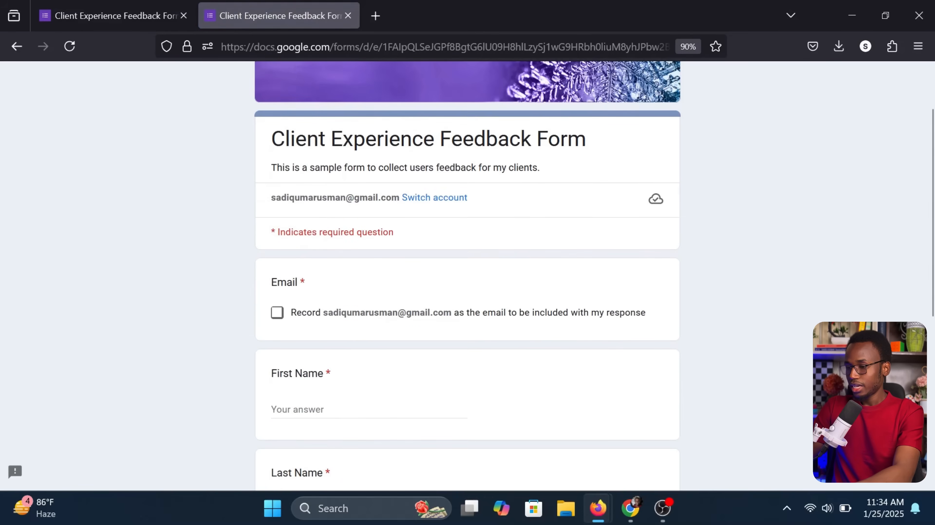
left_click(277, 314)
scroll(273, 325, "down", 3)
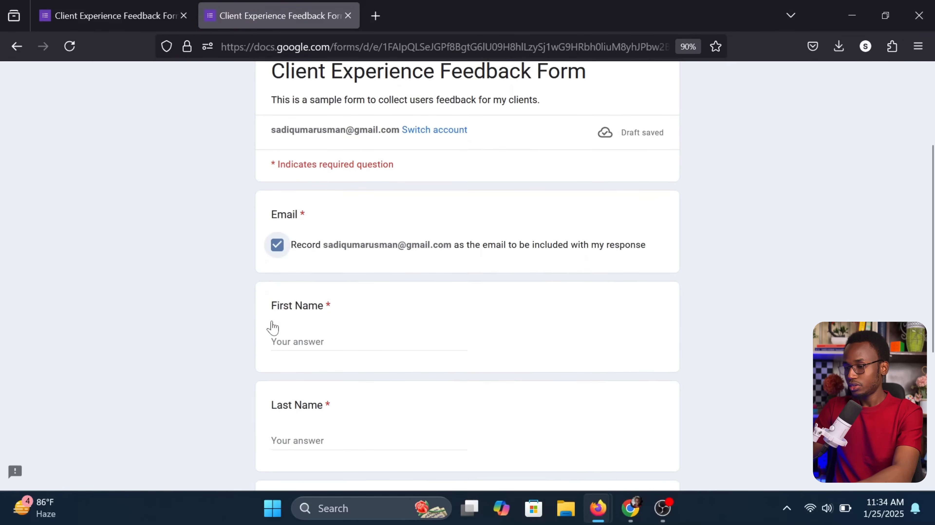
key("Tab")
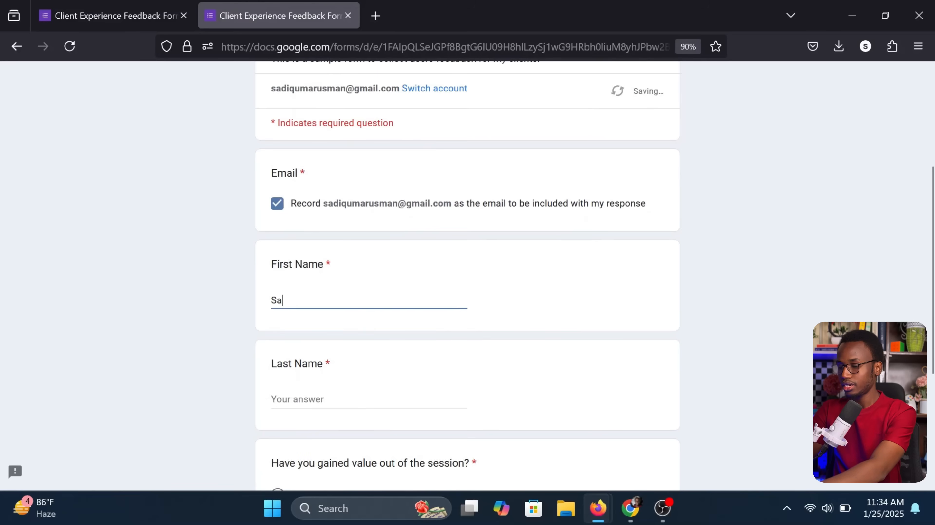
key("Tab")
scroll(467, 276, "down", 3)
left_click(277, 375)
left_click(286, 449)
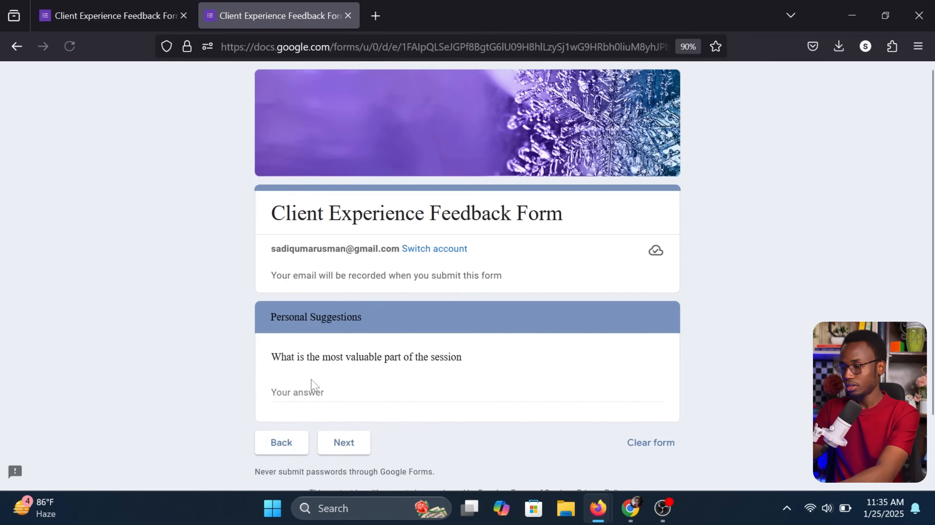
Answer the most valuable part question with 'All parts!' and advance to Testimonial
left_click(310, 394)
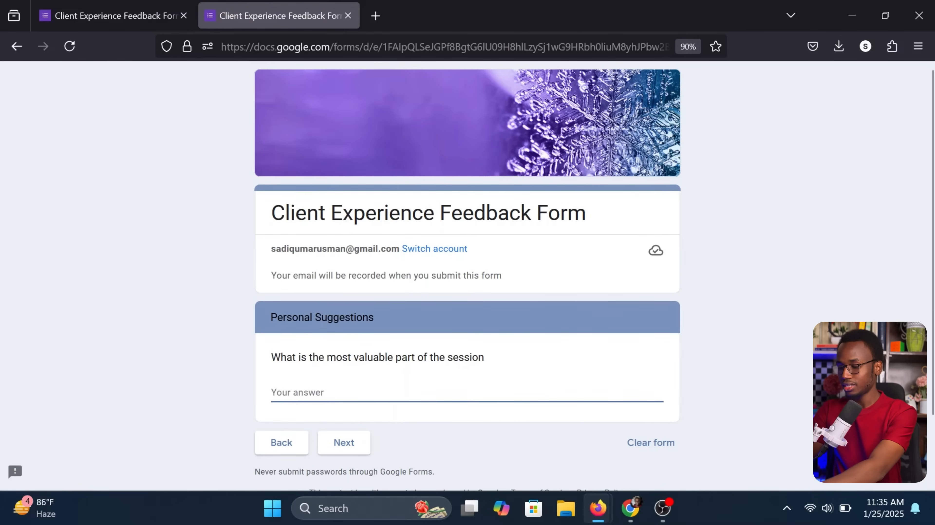
type("All ")
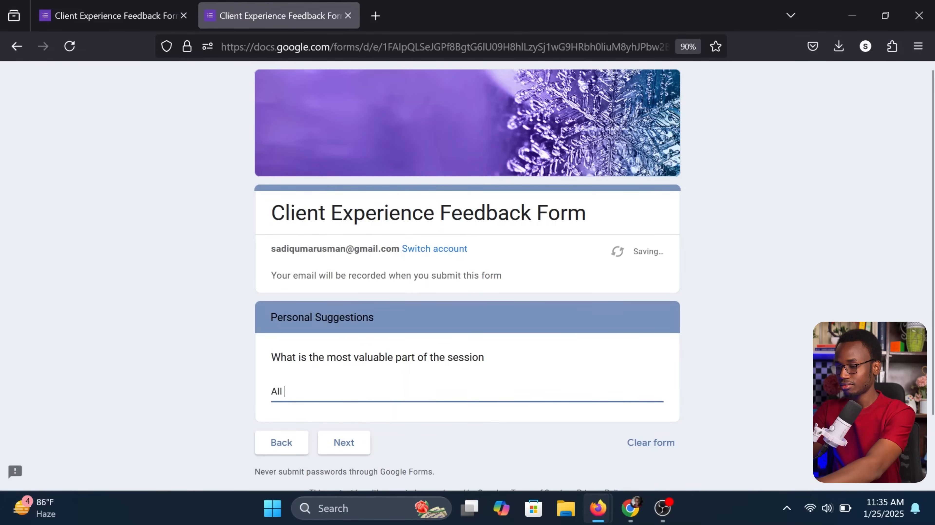
type("partt")
key("BackSpace")
type("s!")
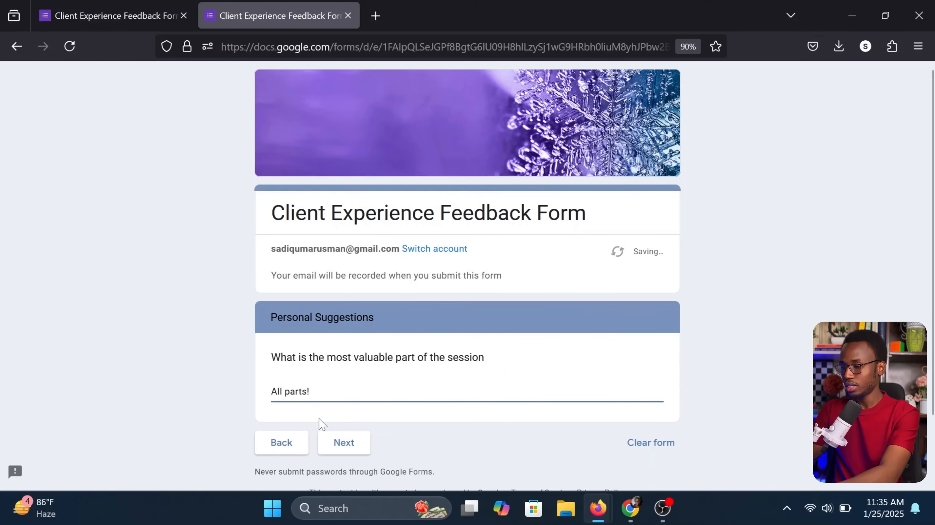
left_click(344, 441)
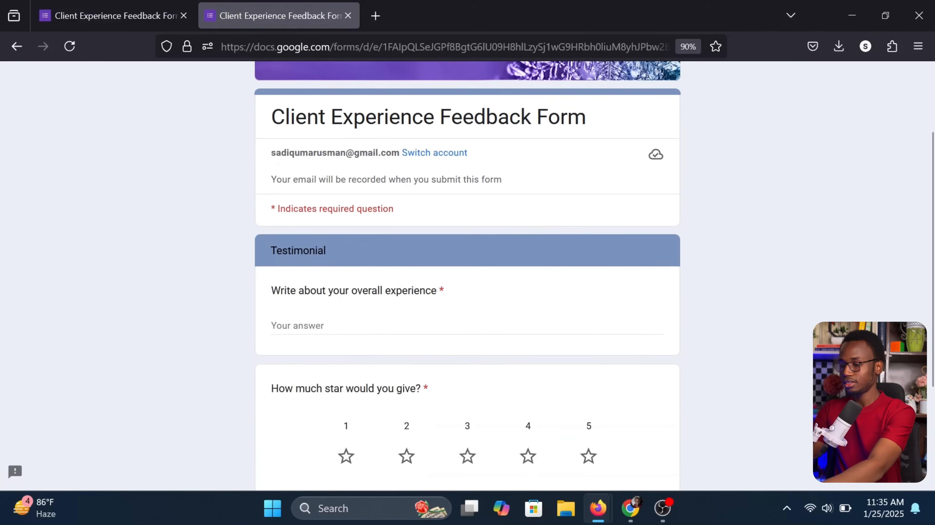
Enter 'Is all so great!' as the testimonial, rate five stars, and submit
type("Is ")
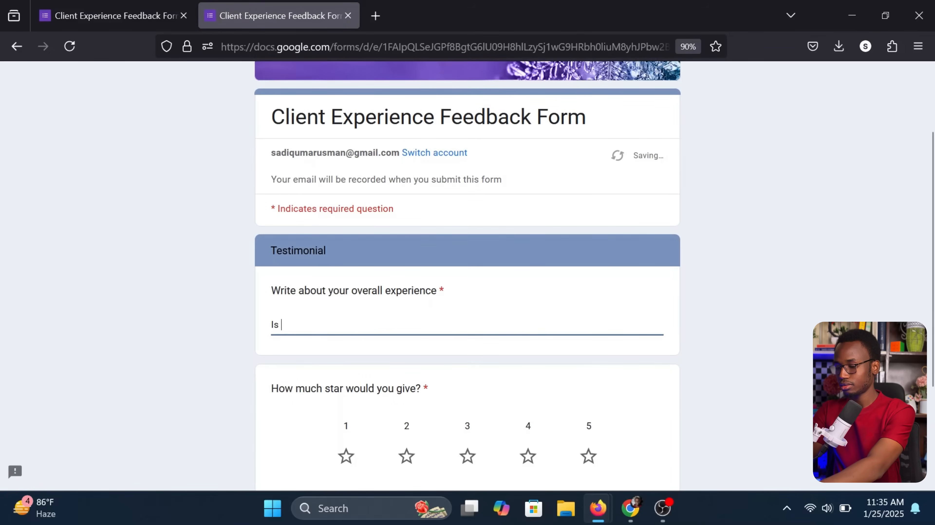
type("all so great!")
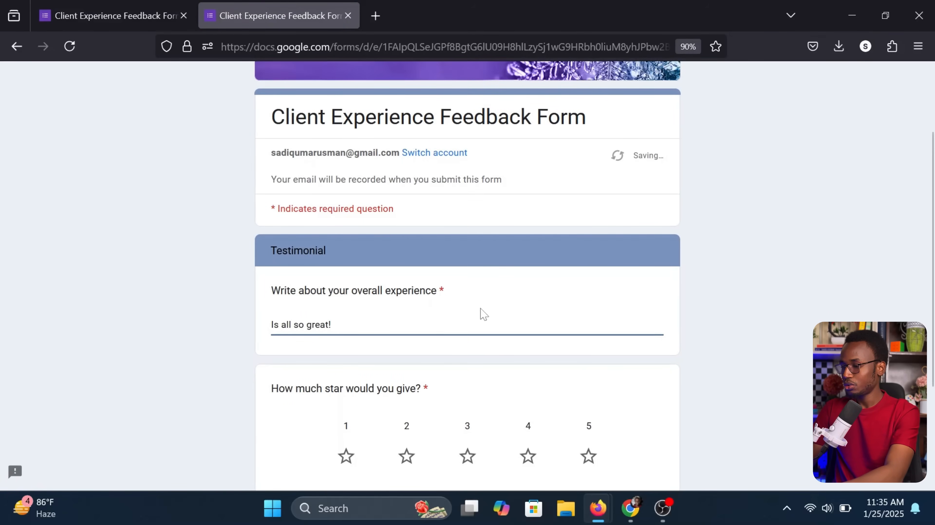
scroll(483, 314, "down", 3)
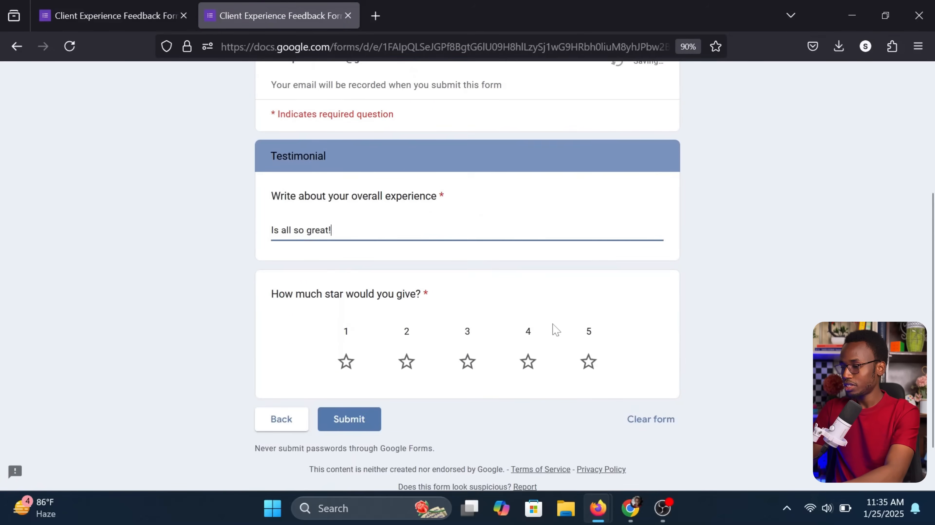
left_click(582, 365)
left_click(355, 423)
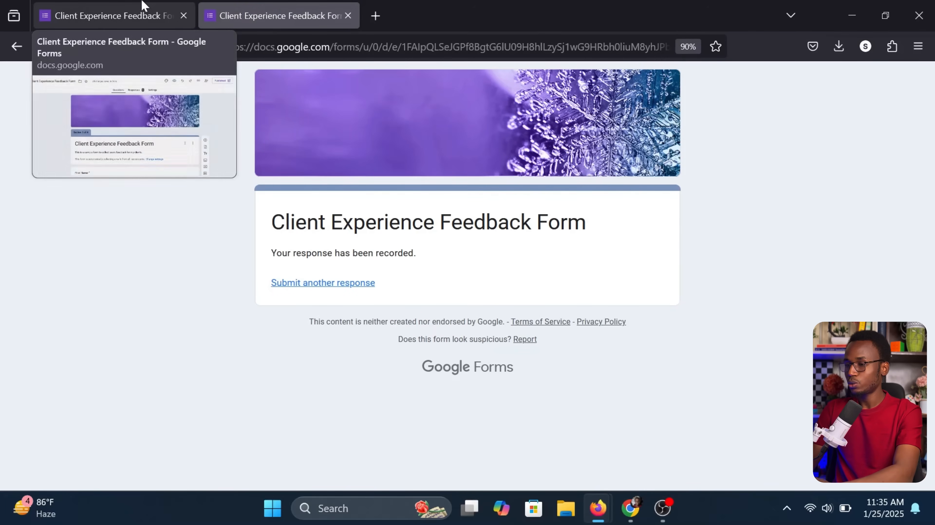
Return to the form editor and review the Responses summary
left_click(127, 4)
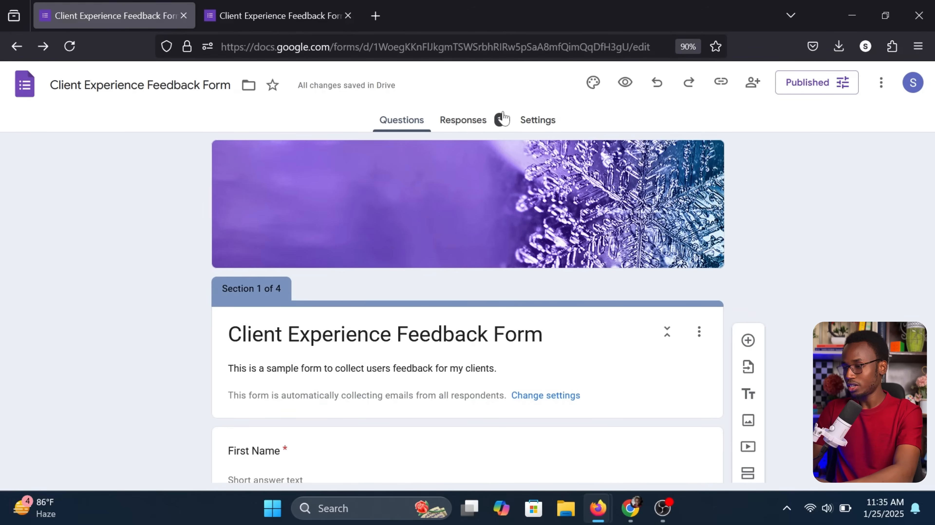
left_click(468, 125)
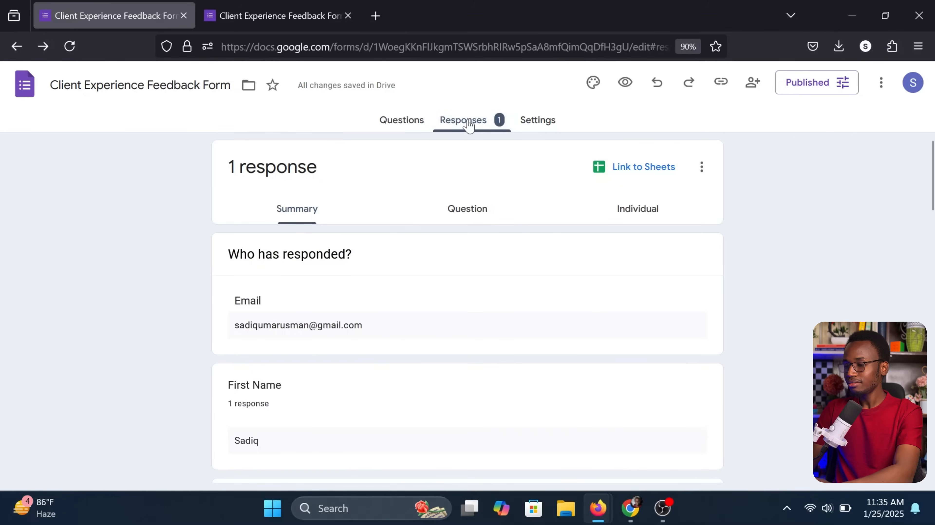
scroll(383, 259, "down", 15)
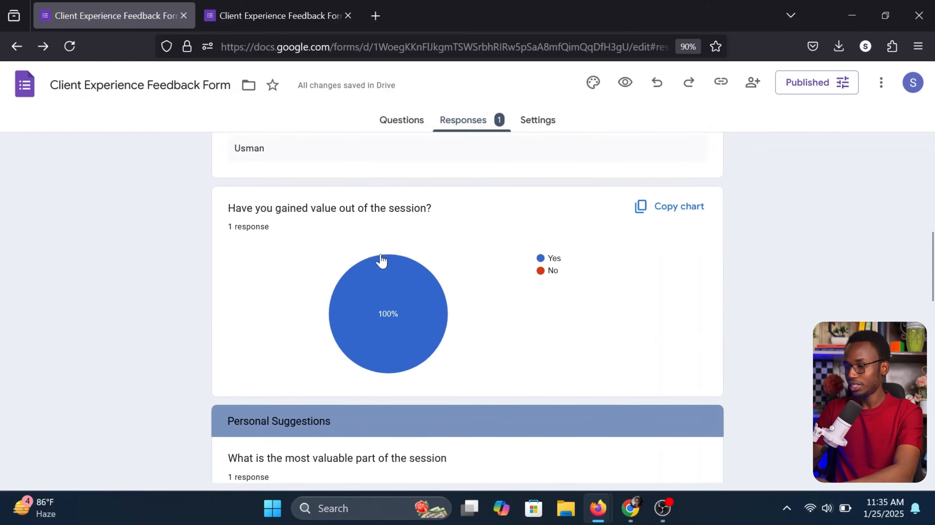
scroll(382, 259, "down", 12)
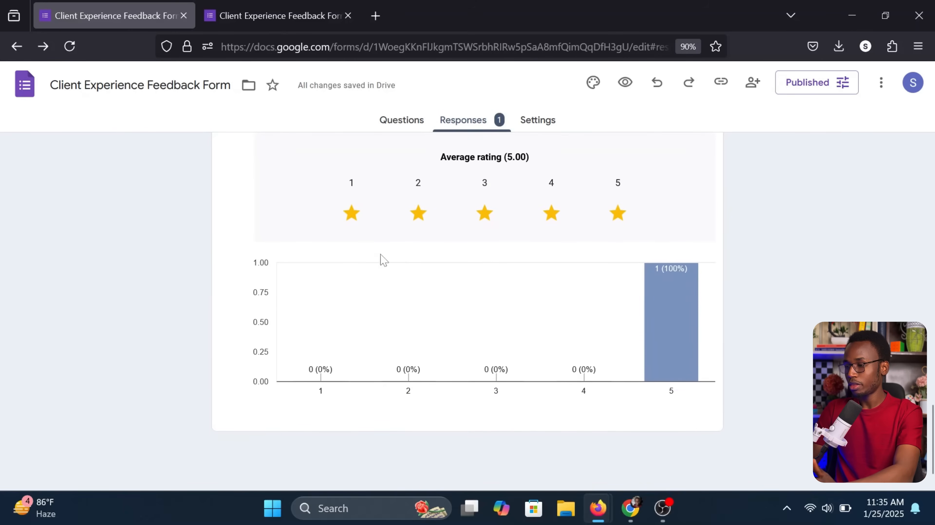
scroll(382, 260, "up", 2)
scroll(382, 260, "up", 1)
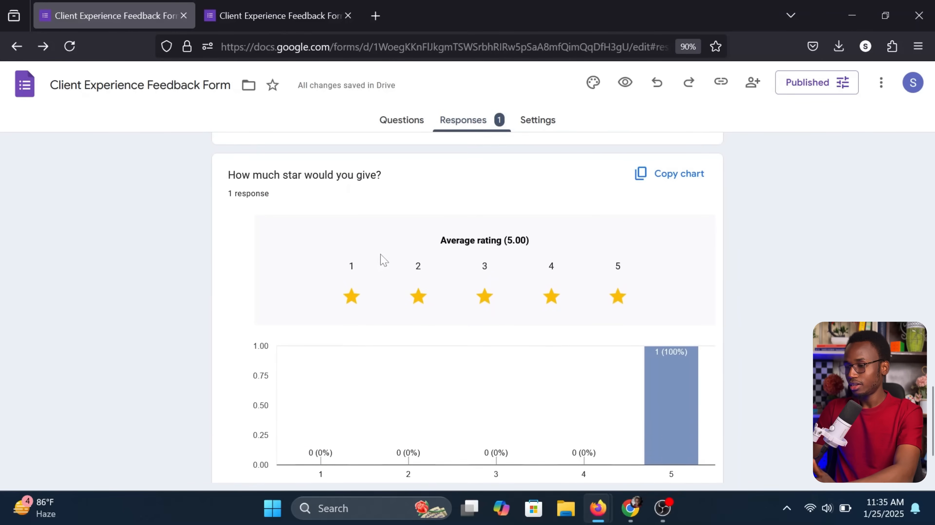
scroll(383, 260, "up", 20)
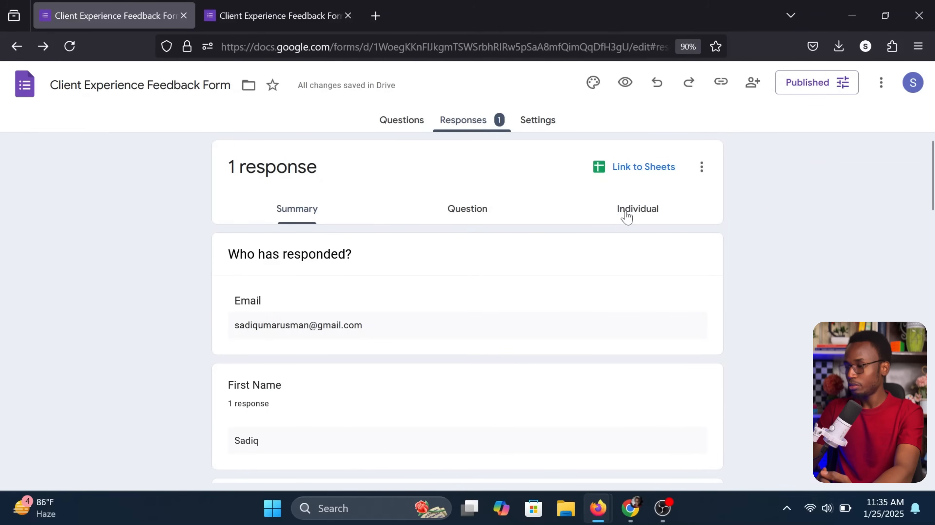
Browse the single submitted response in the Individual view
left_click(647, 212)
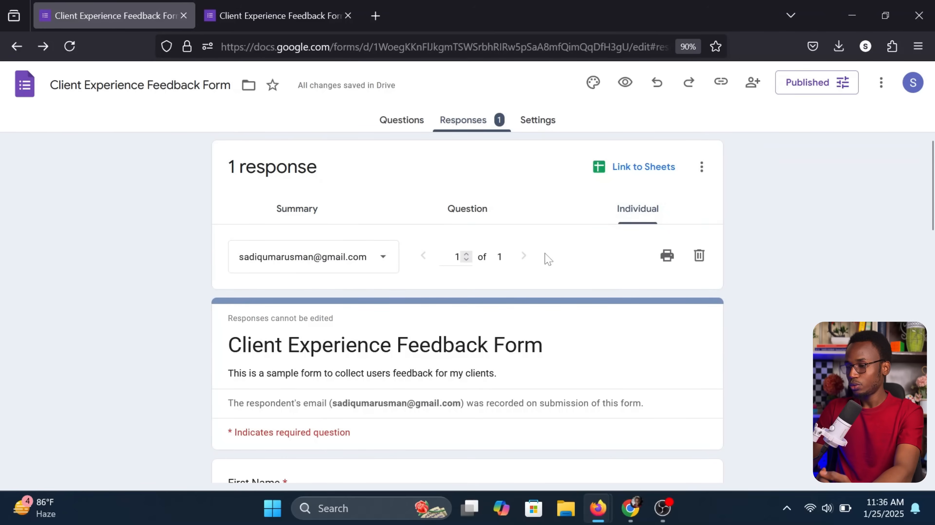
scroll(529, 258, "down", 1)
left_click(356, 236)
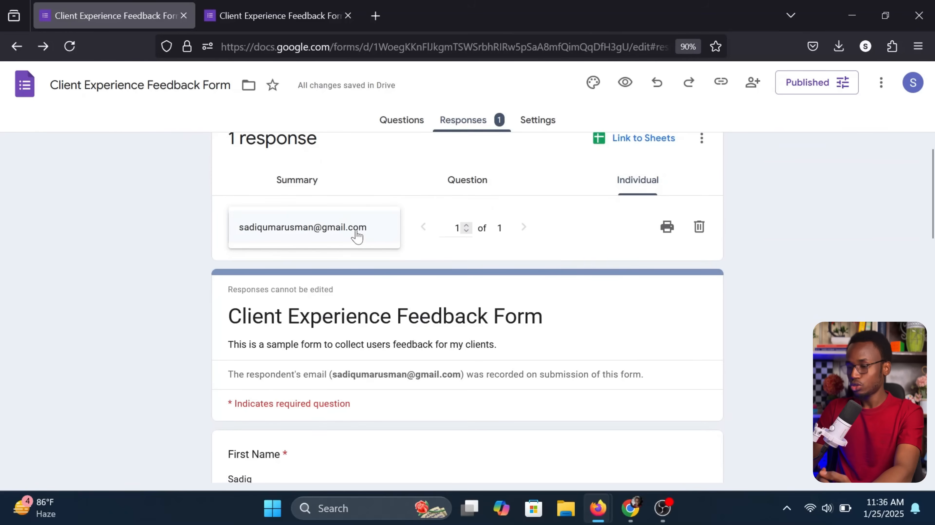
left_click(357, 236)
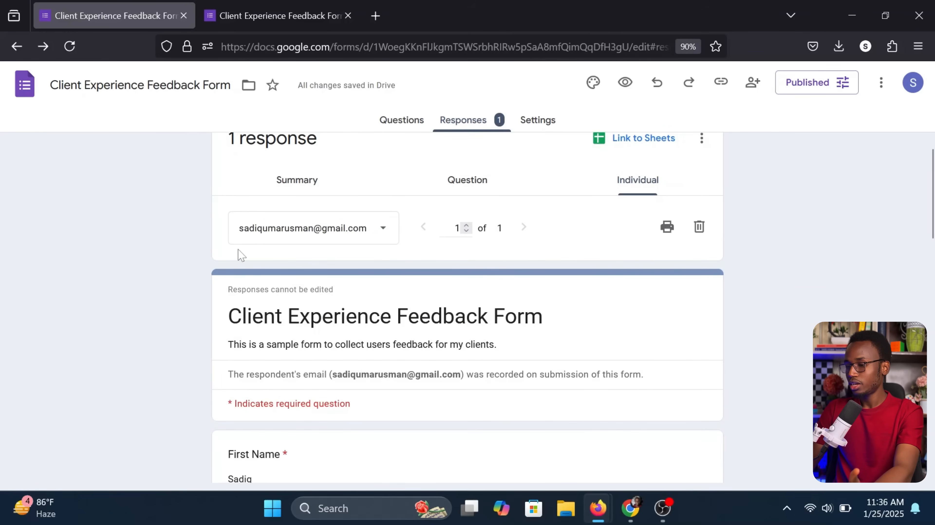
scroll(208, 256, "down", 6)
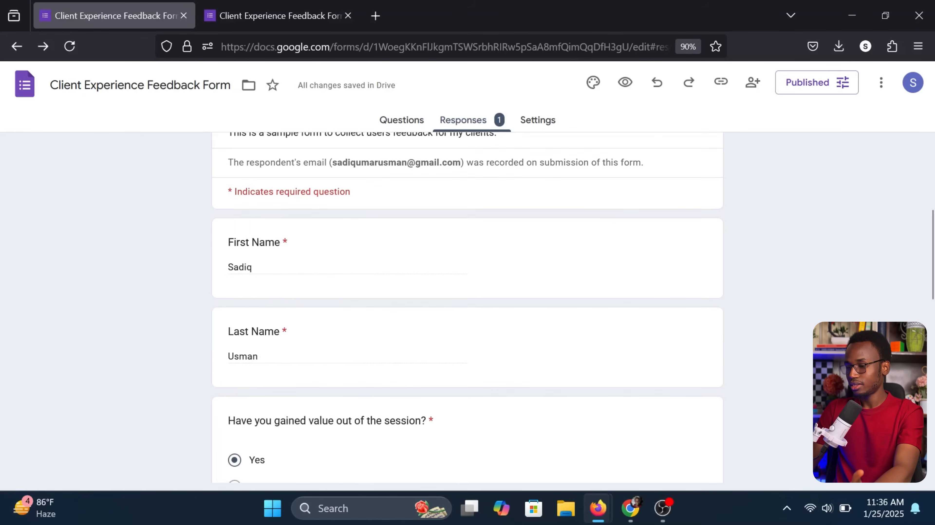
scroll(238, 254, "down", 12)
scroll(239, 255, "down", 5)
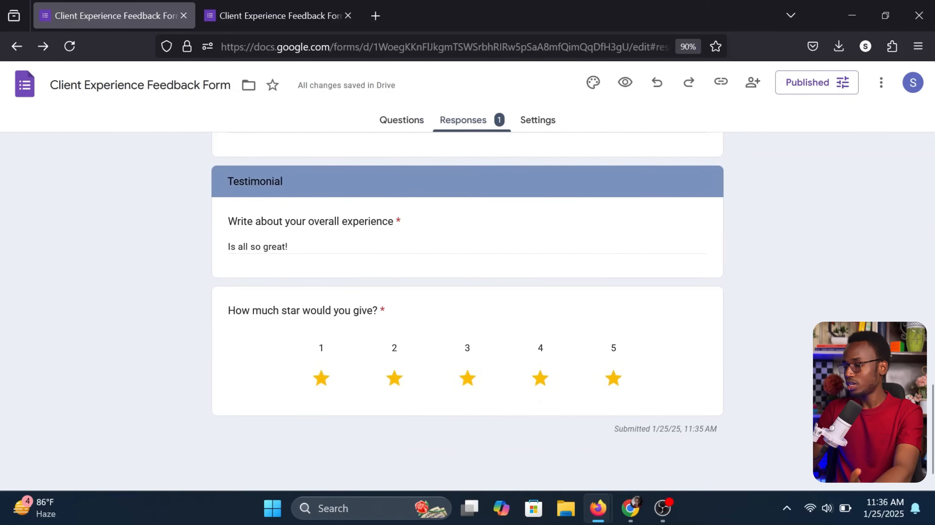
scroll(507, 386, "up", 20)
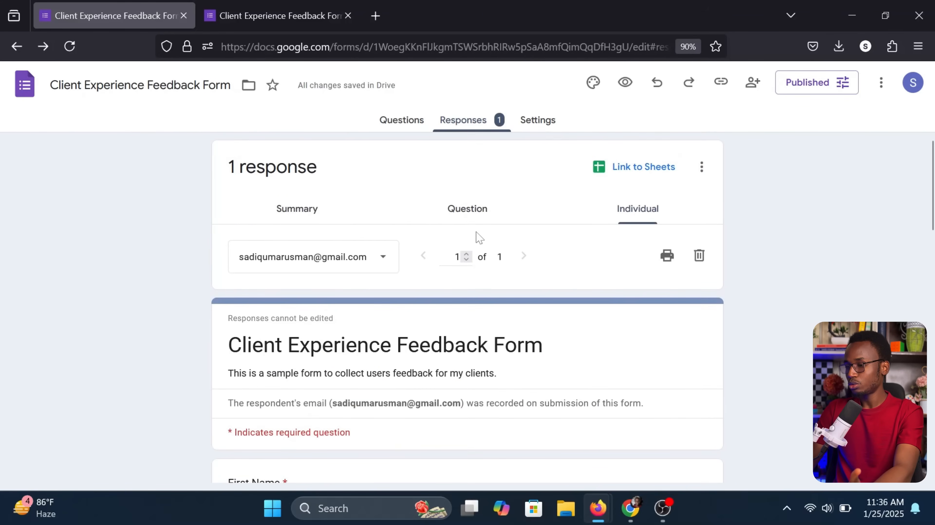
Show responses by question, then start Link to Sheets and cancel without creating a spreadsheet
left_click(318, 209)
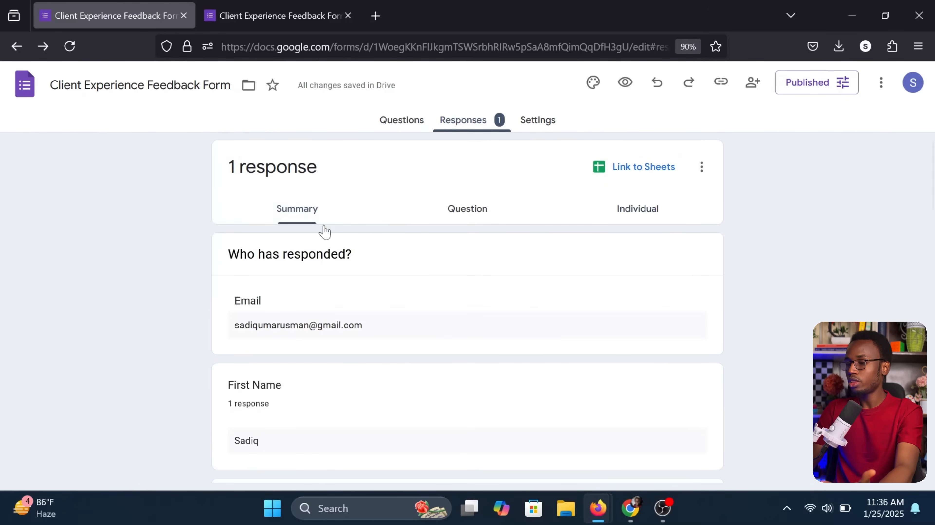
scroll(341, 314, "down", 5)
scroll(340, 313, "up", 5)
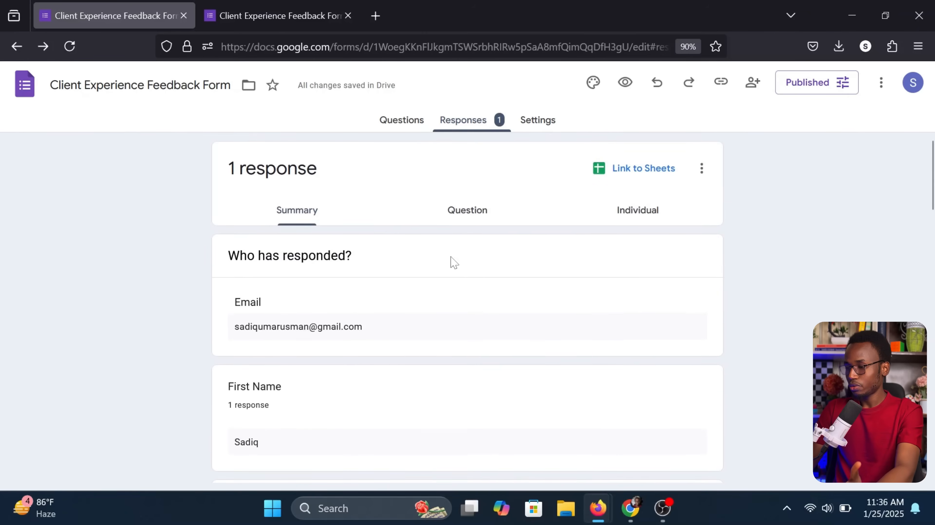
left_click(471, 221)
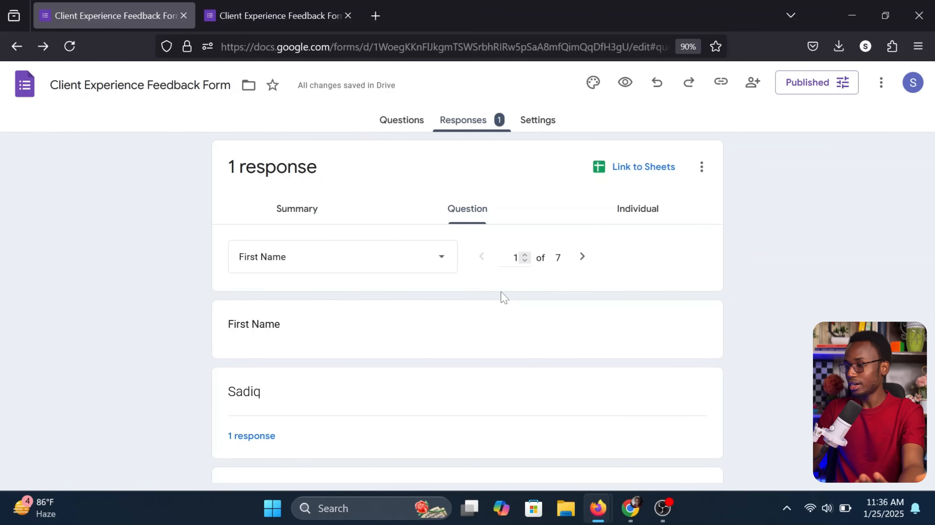
left_click(639, 171)
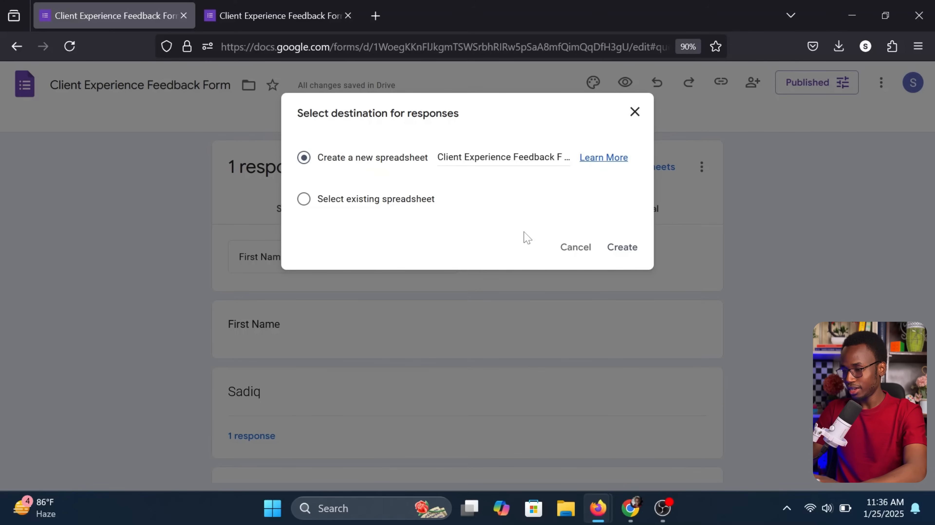
left_click(576, 254)
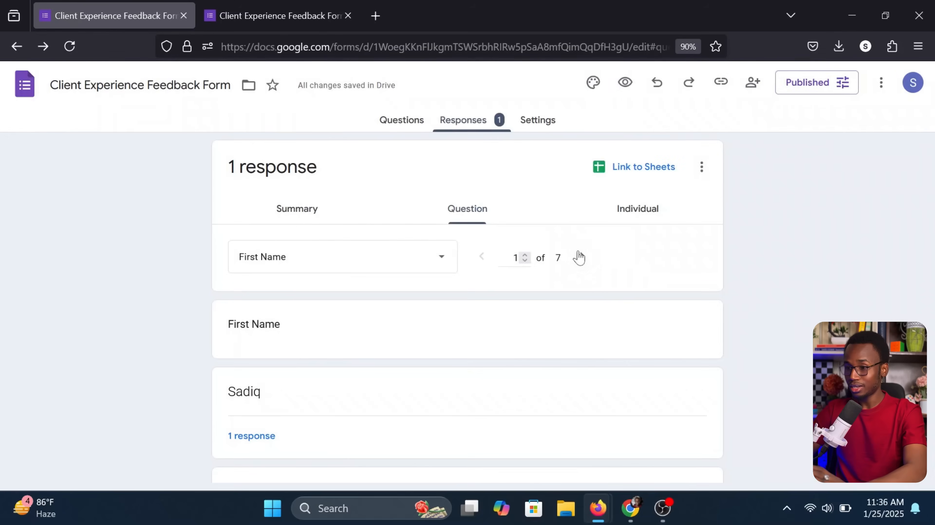